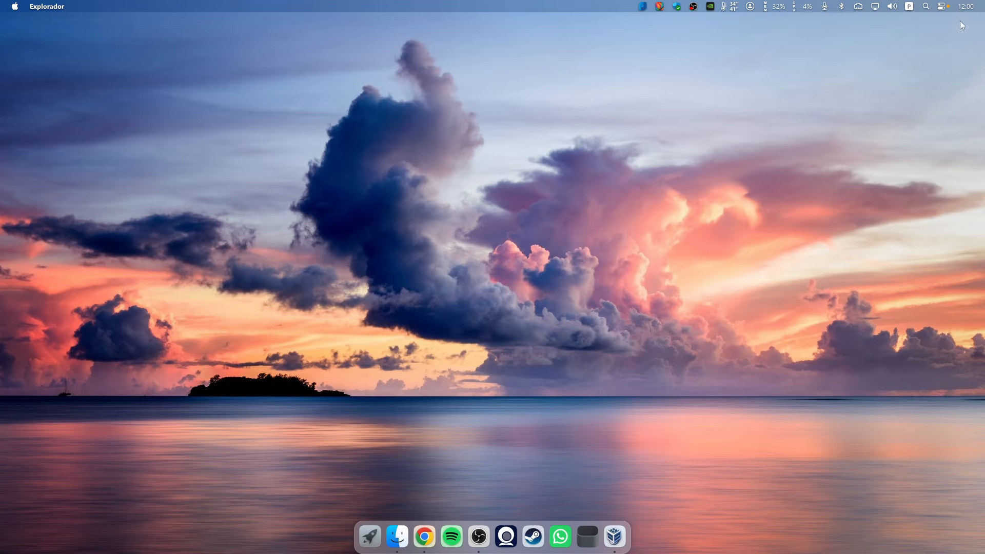
Clear the open program windows from the macOS-styled Windows desktop
click(965, 7)
click(759, 166)
click(20, 7)
click(242, 149)
click(965, 5)
click(966, 6)
Restore VirtualBox Manager, start the Fedora Gnome VM, then minimize the manager
click(614, 542)
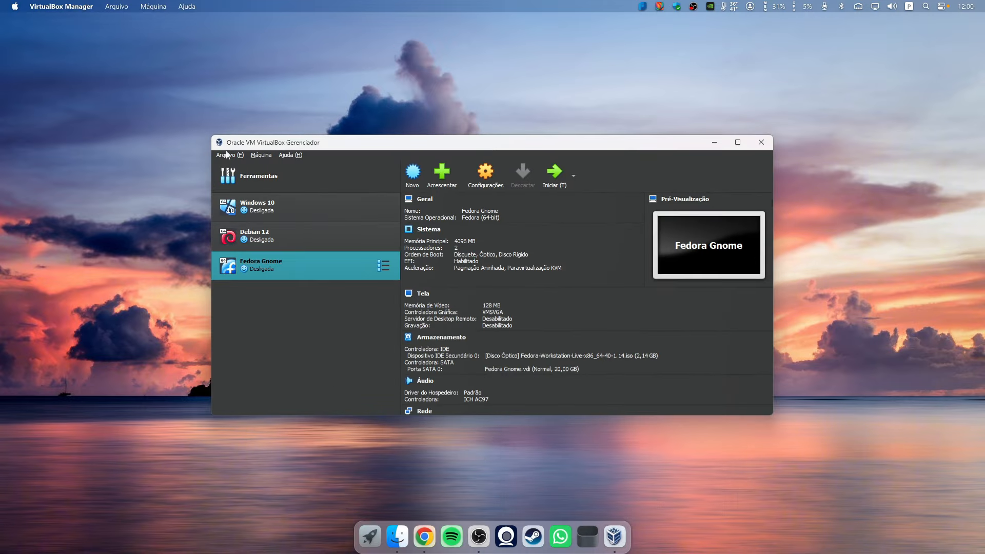
click(553, 176)
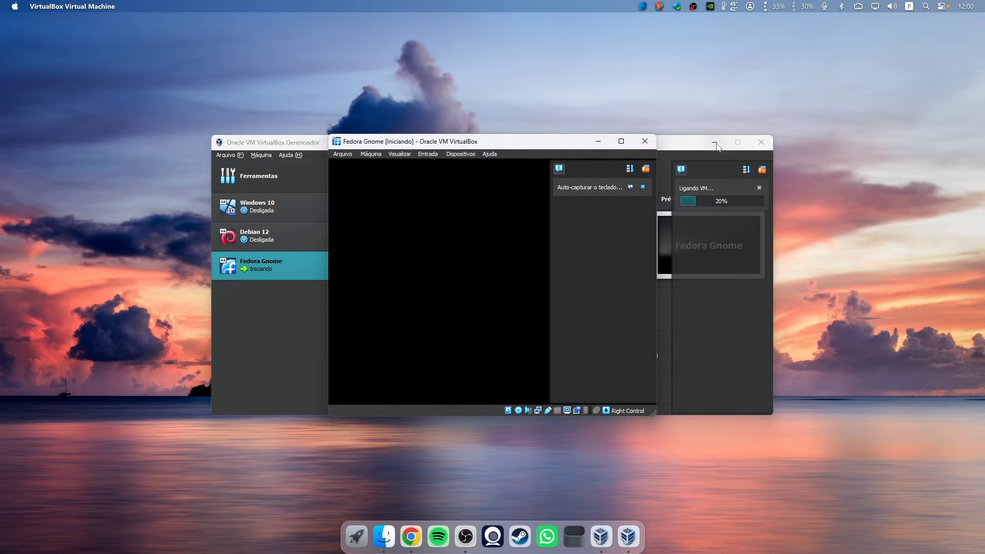
click(714, 144)
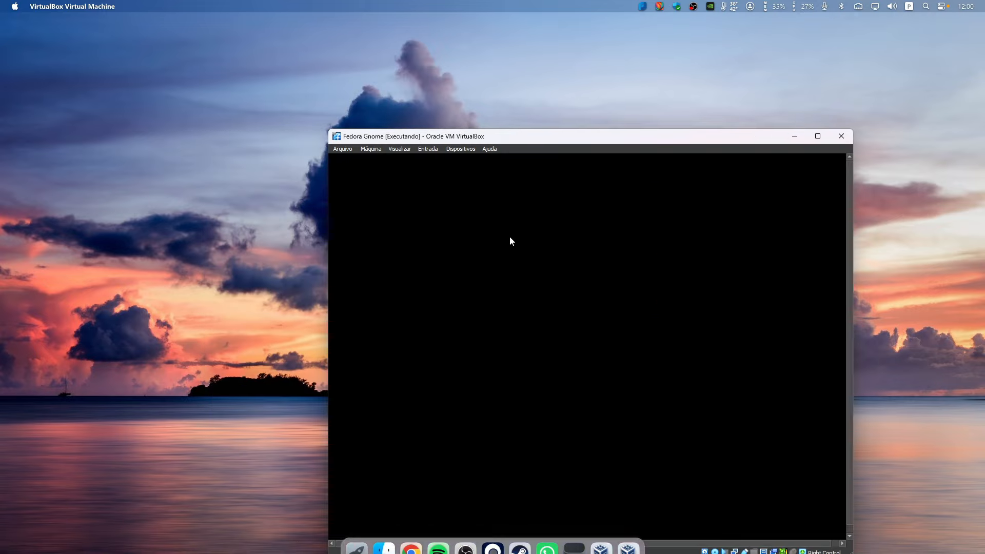
Boot the VM via the 'Start Fedora-Workstation-Live 40' GRUB entry into the GNOME desktop
drag(594, 140, 495, 59)
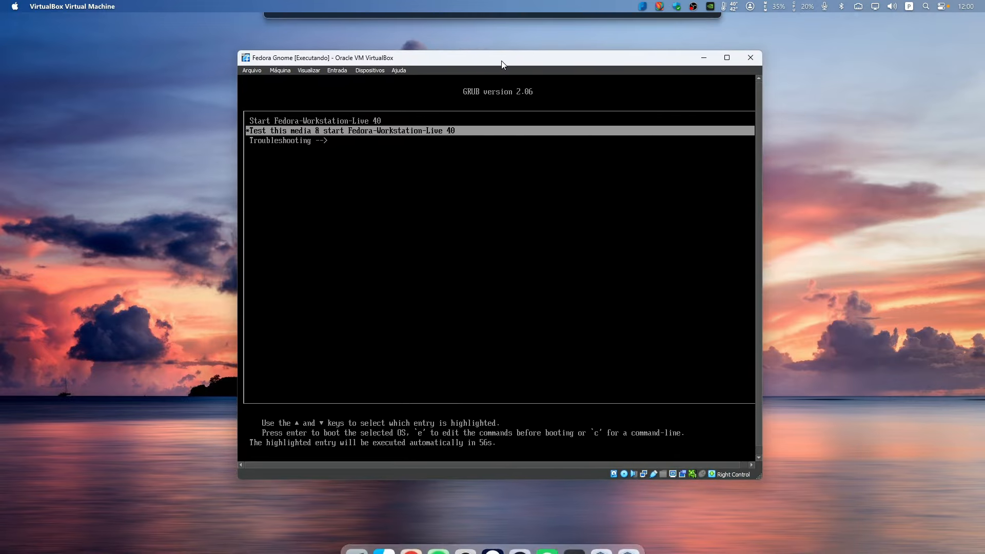
key(Up)
key(Down)
key(Down)
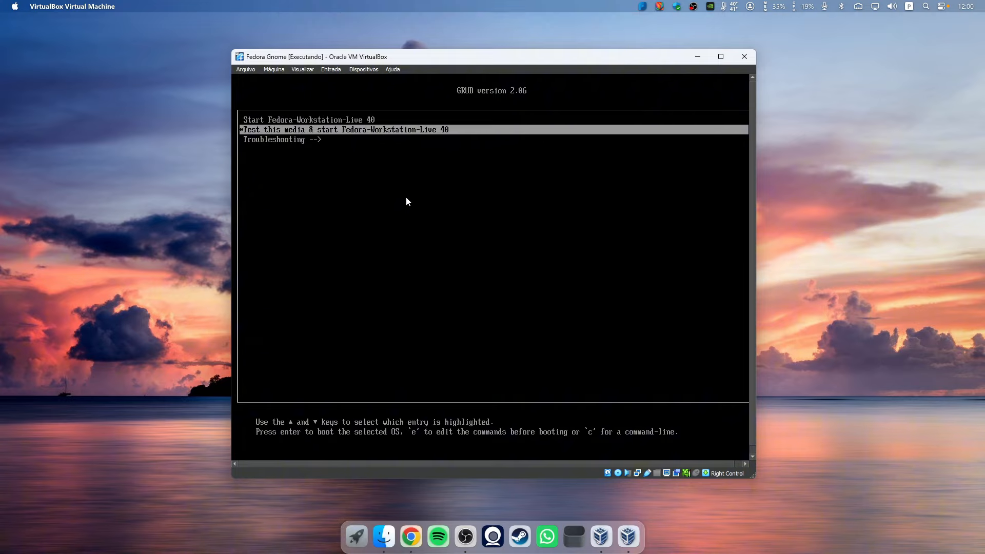
key(Up)
key(Up)
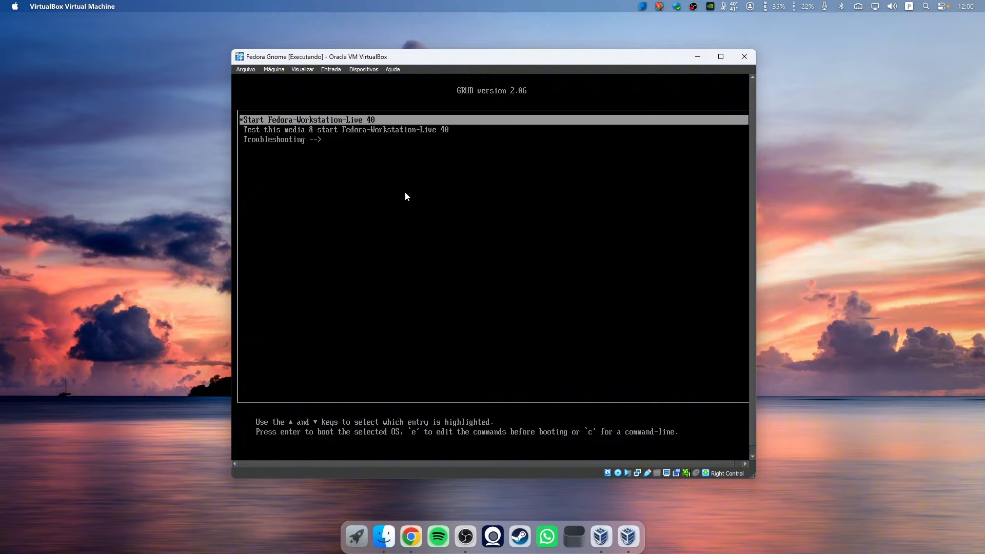
key(Down)
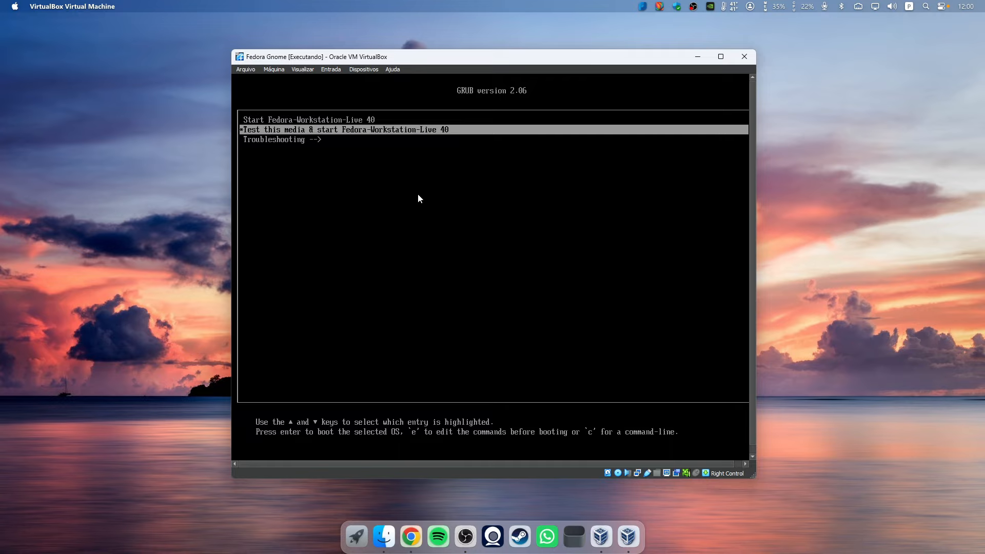
key(Up)
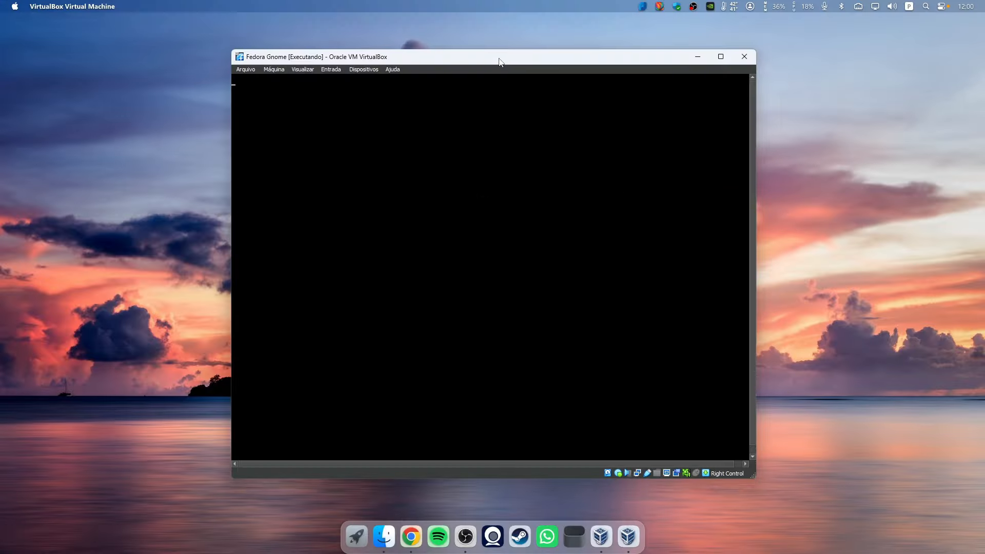
drag(499, 58, 498, 59)
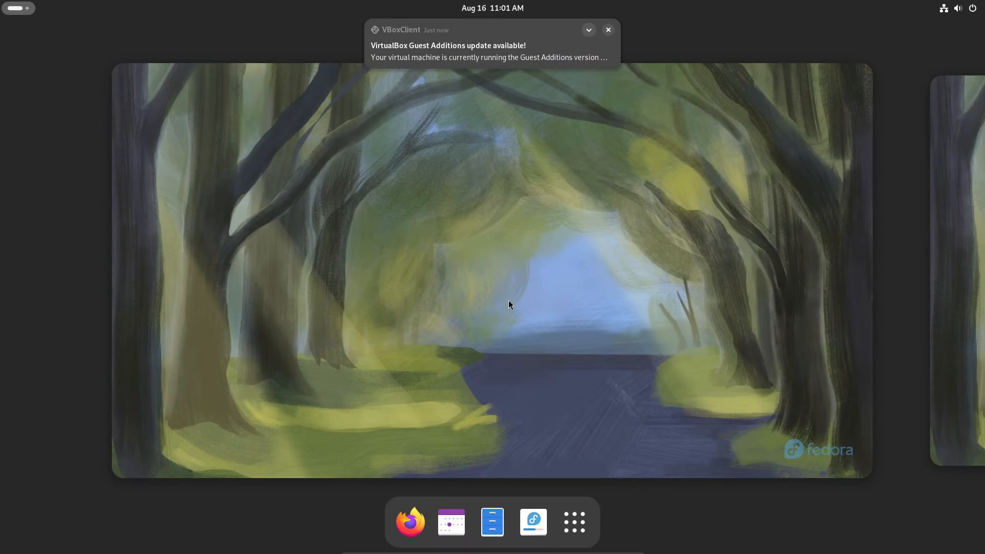
Dismiss the Guest Additions notice and choose 'Install Fedora...' from the welcome window
click(609, 29)
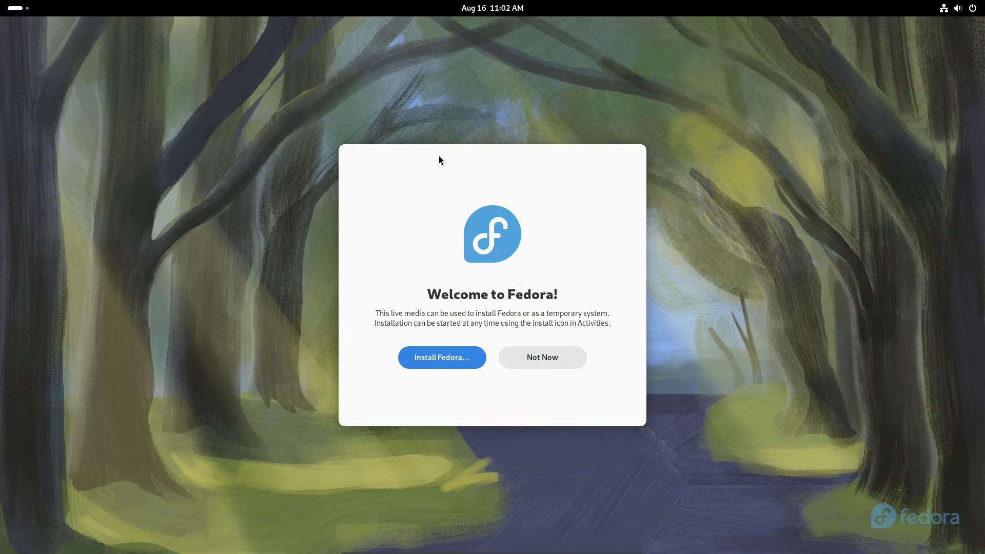
click(15, 8)
click(371, 267)
click(974, 7)
click(661, 169)
click(444, 358)
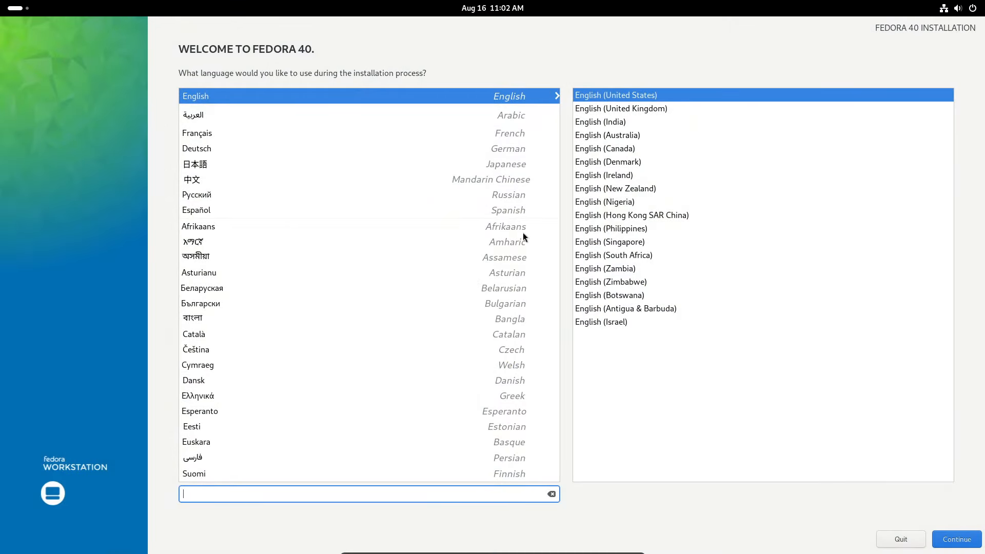
Choose Português (Brasil) as the installer language and continue to the summary
scroll(401, 284, down, 15)
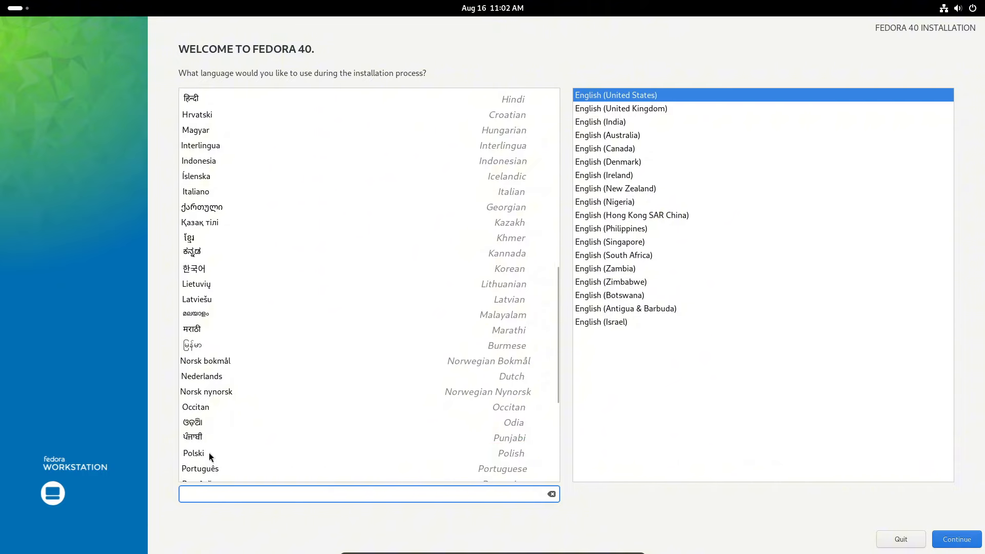
click(221, 469)
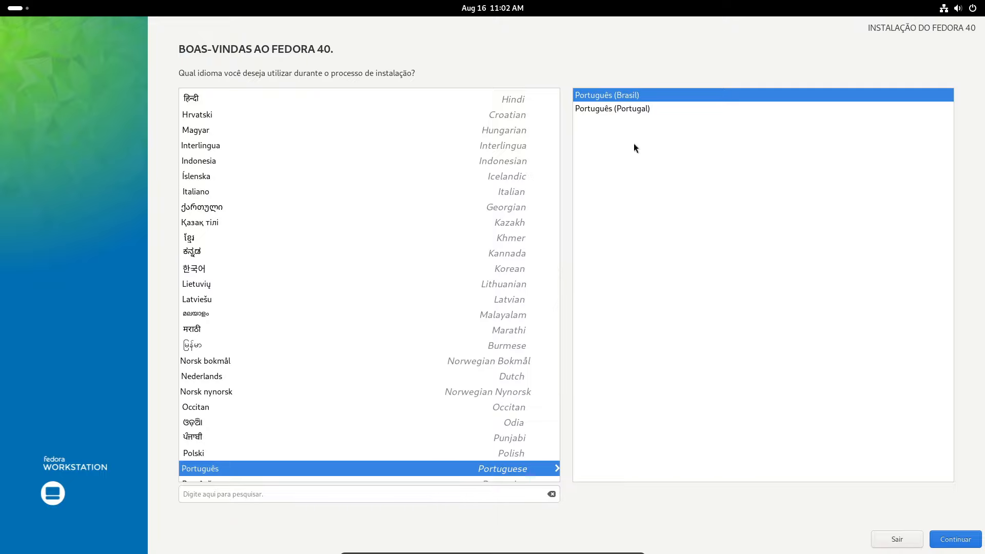
click(950, 541)
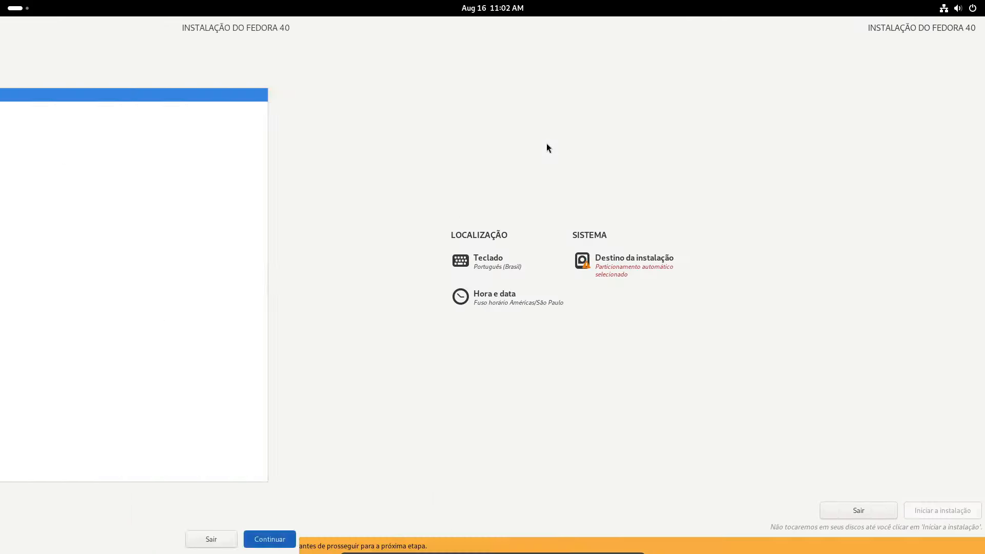
Select the 20 GiB ATA VBOX HARDDISK with custom storage configuration and confirm
click(608, 265)
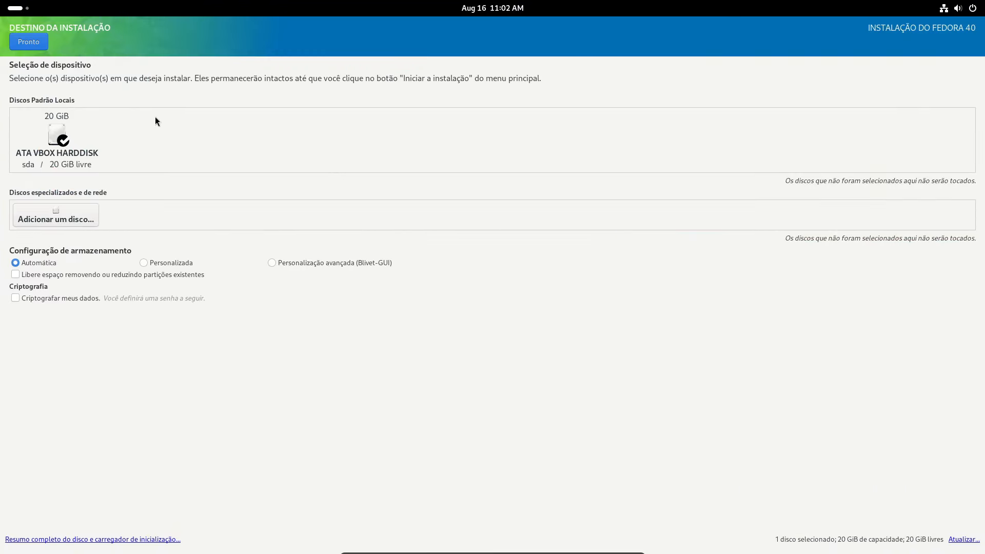
click(62, 147)
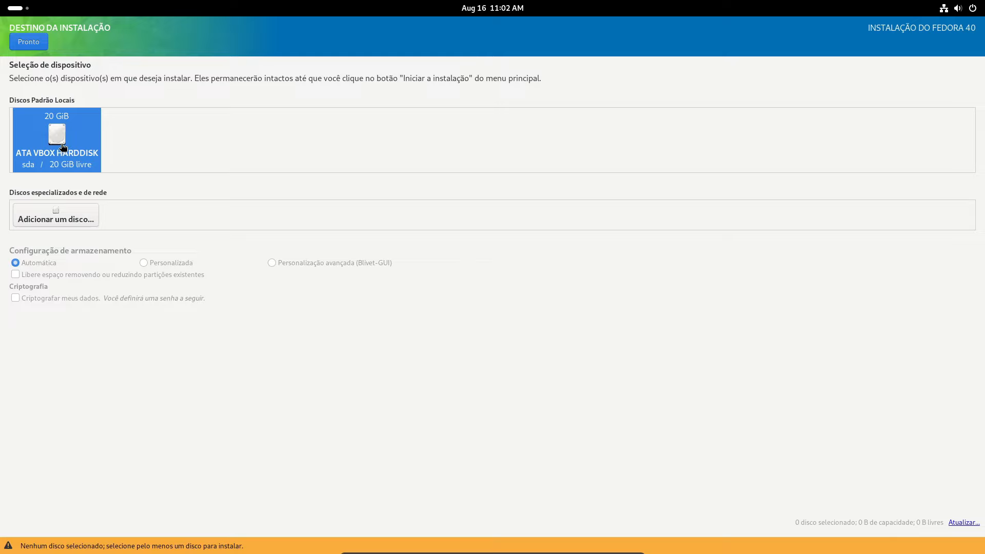
click(62, 147)
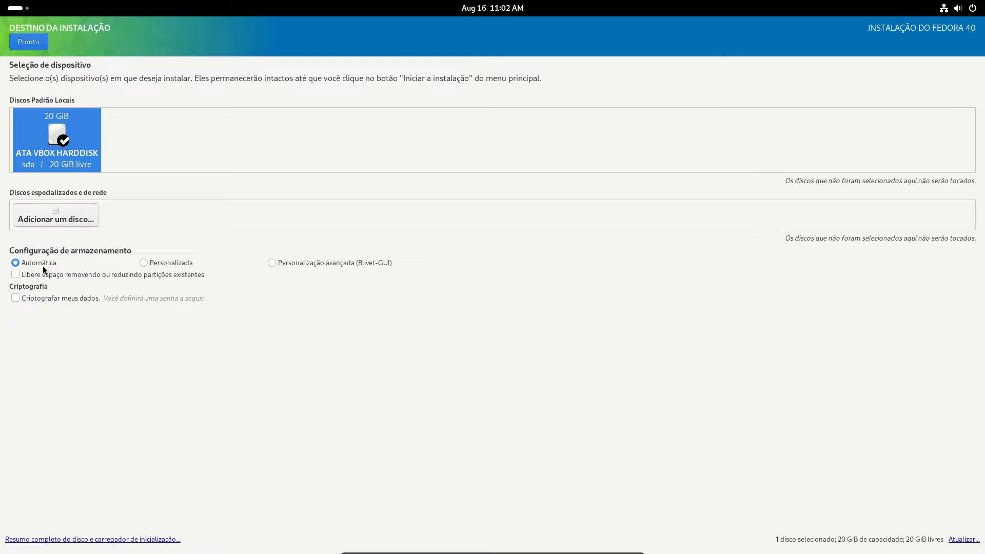
click(144, 263)
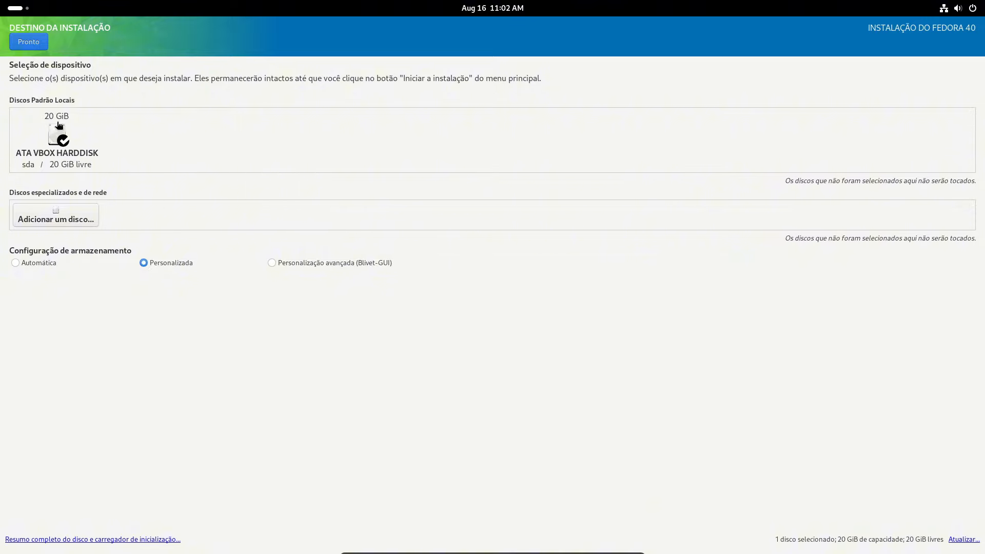
click(29, 42)
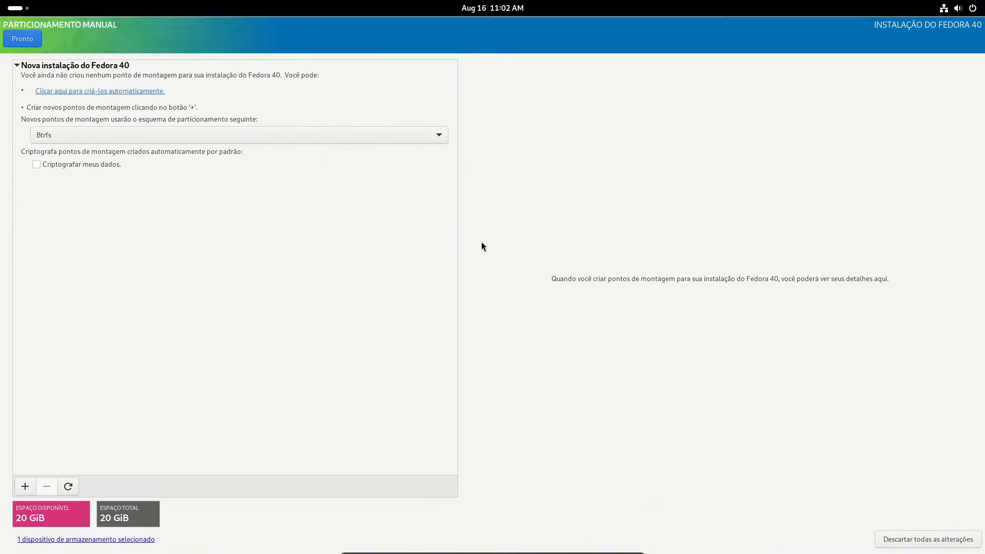
Keep the Btrfs scheme and add a 300 MiB /boot/efi EFI System Partition
click(406, 136)
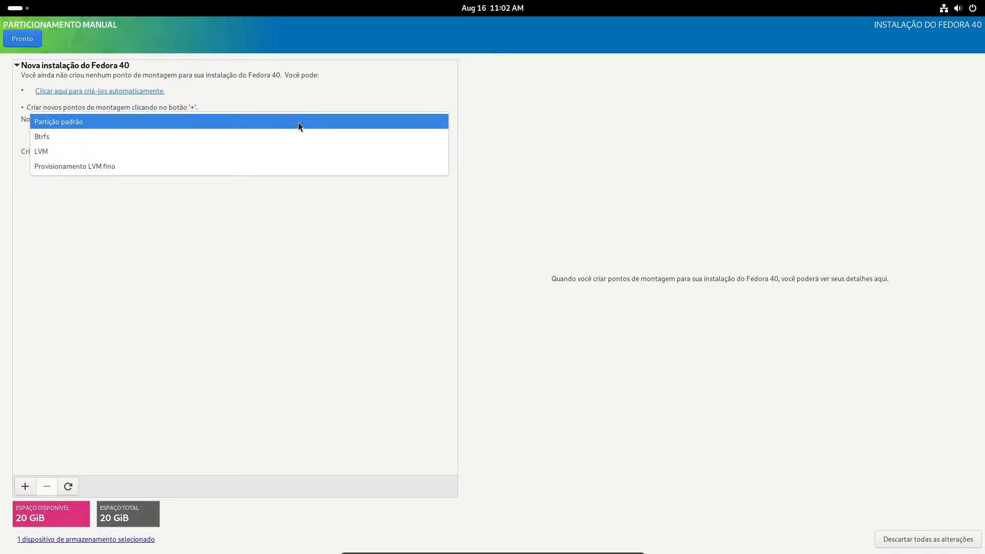
click(99, 140)
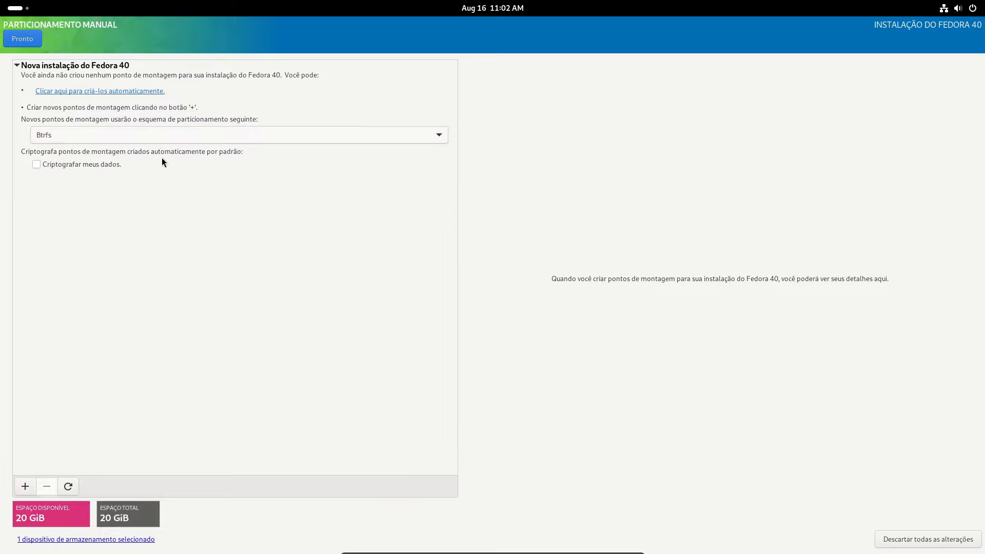
click(26, 486)
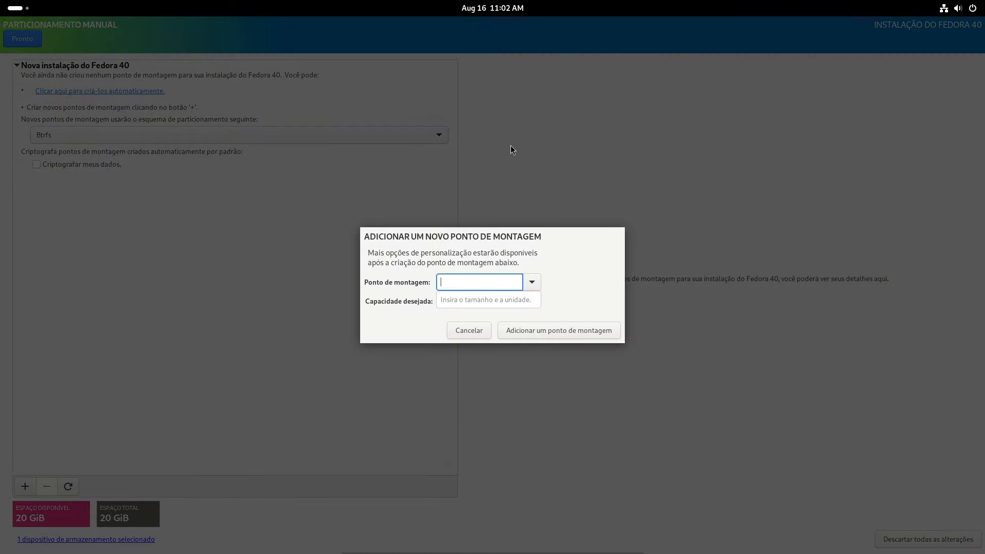
click(553, 287)
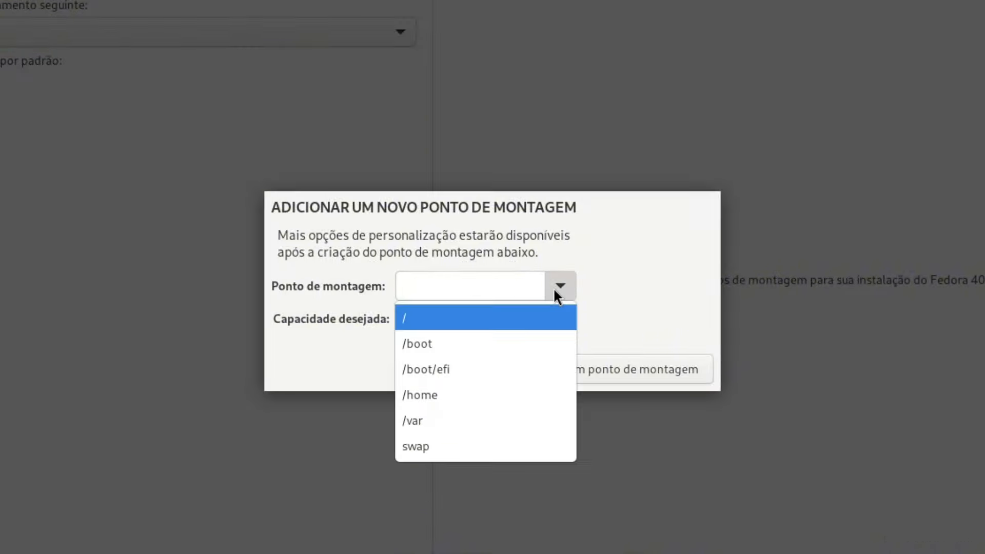
click(441, 371)
click(440, 311)
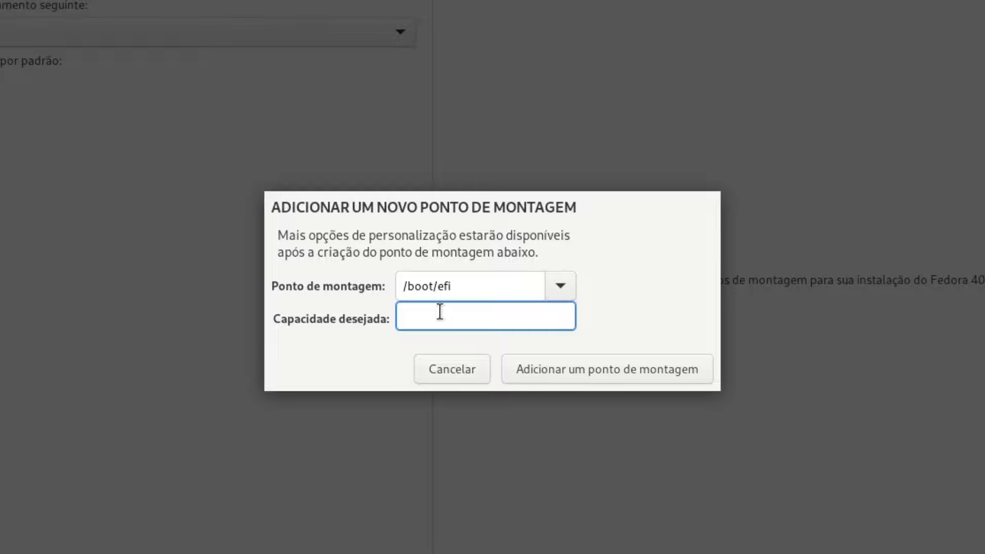
text(300 MiB)
click(601, 373)
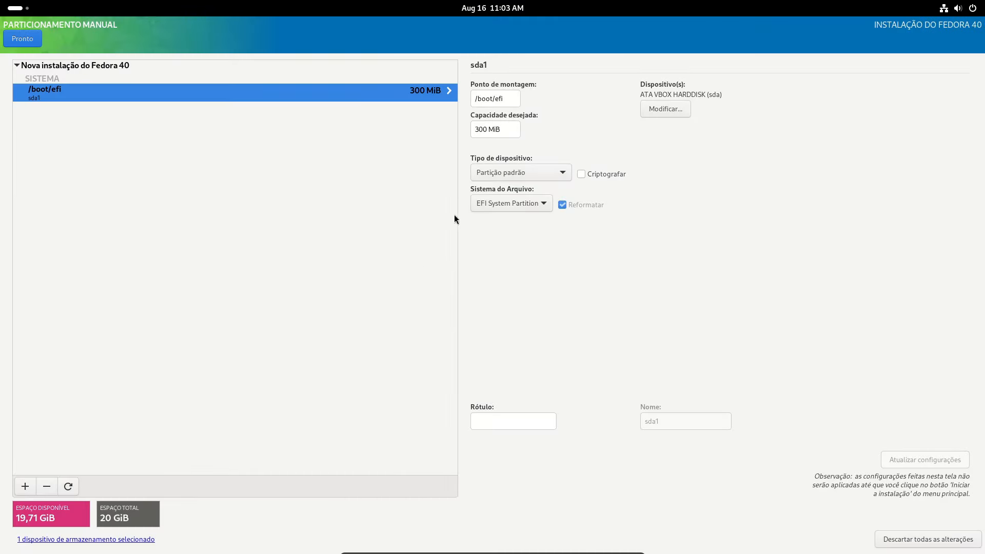
click(534, 204)
click(535, 203)
Add a 19,71 GiB root (/) mount point
click(25, 486)
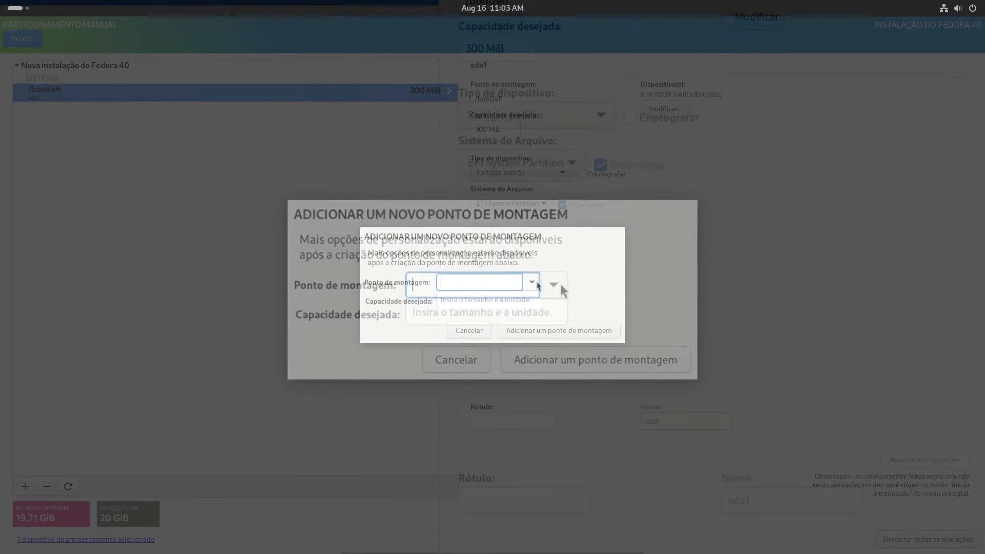
click(554, 285)
click(441, 315)
click(467, 313)
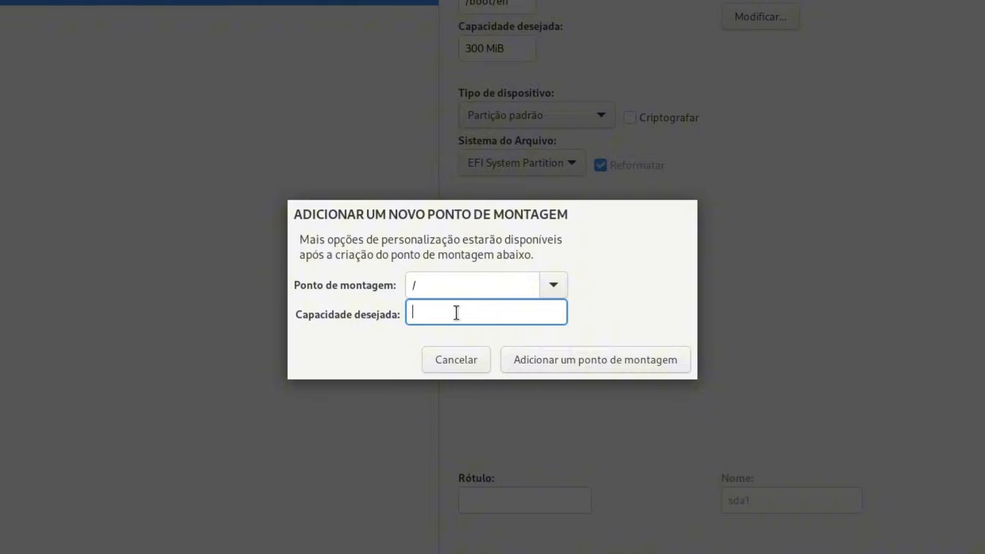
text(19,71 GiB)
click(583, 363)
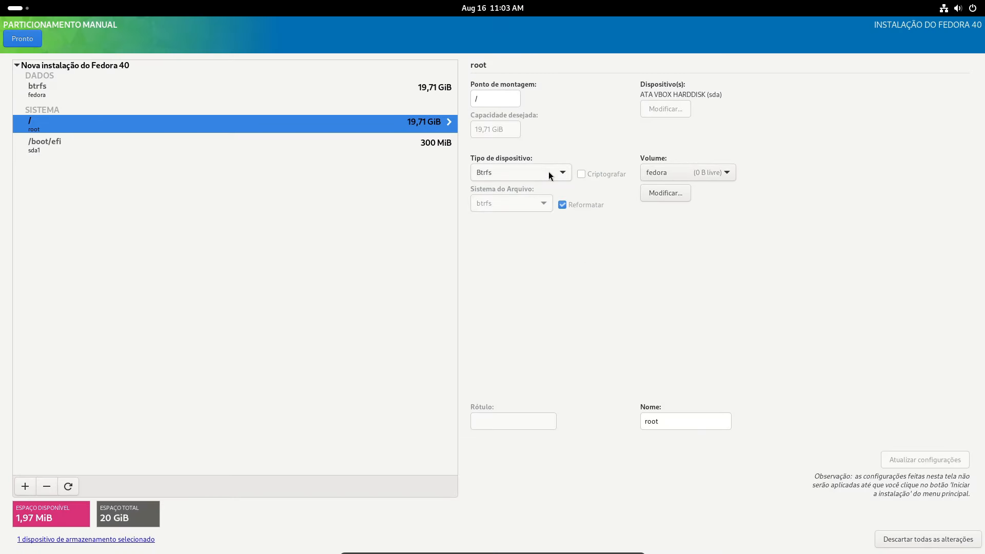
Rename the root Btrfs subvolume to 'Fedora 40' and finish partitioning to review changes
click(732, 173)
click(732, 176)
click(661, 421)
double_click(657, 421)
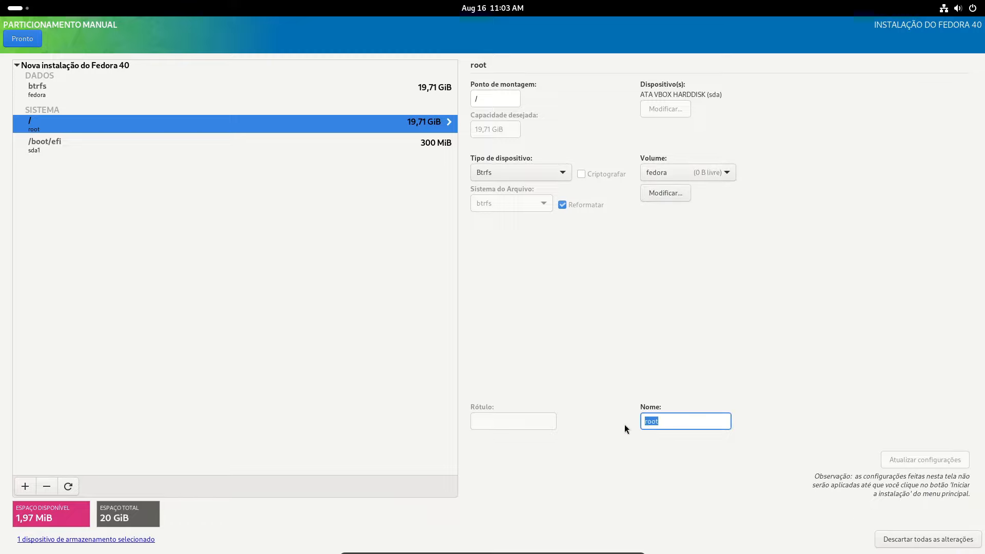
text(Fedora)
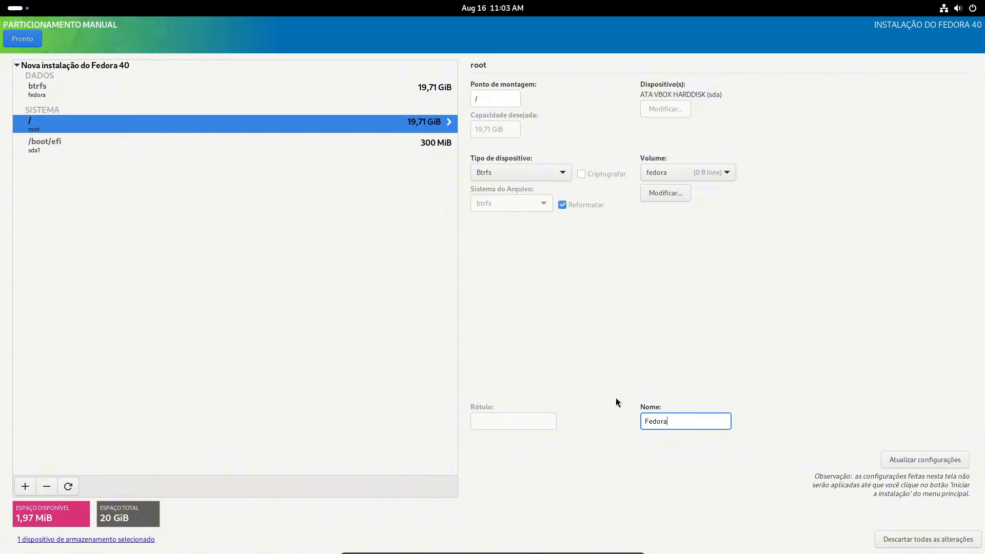
text( 40)
click(27, 41)
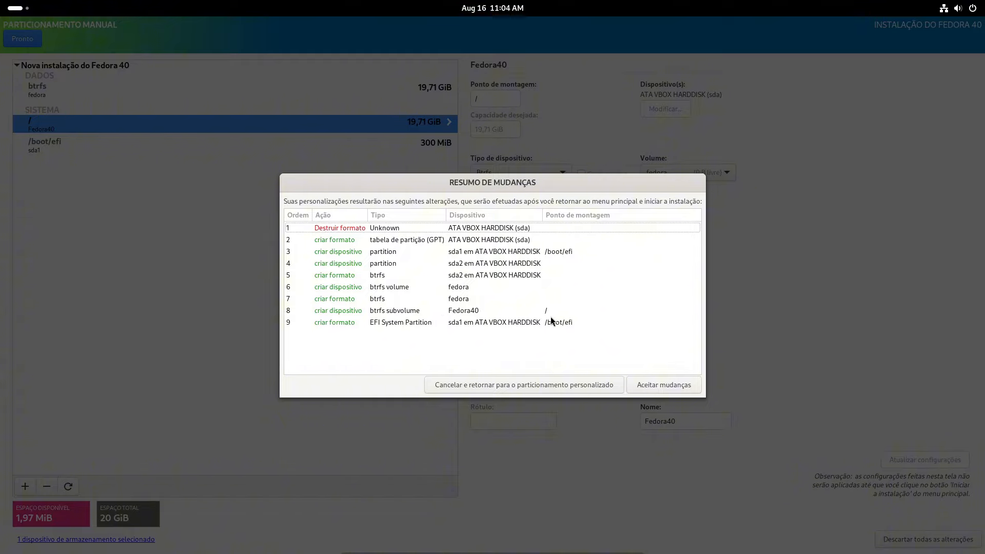
Accept the partitioning changes and begin installing Fedora 40
click(664, 388)
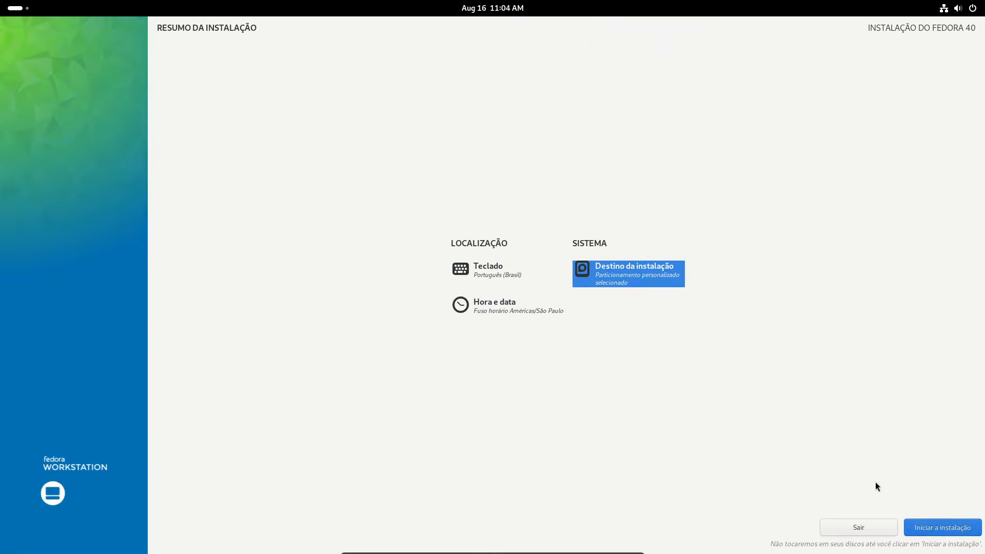
click(932, 526)
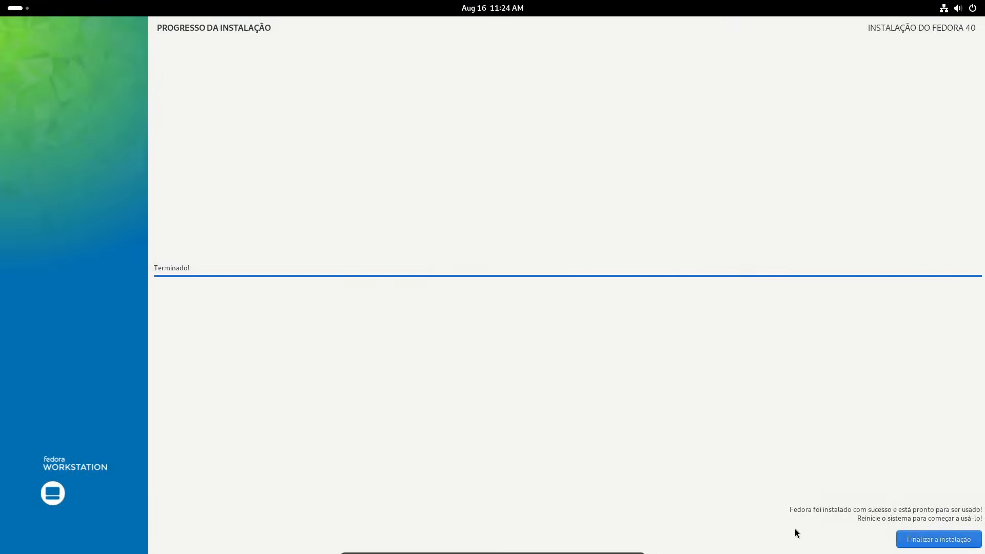
Close the finished installer, restart Fedora Live via Power Off > Restart, and open the VM's devices menu
click(921, 545)
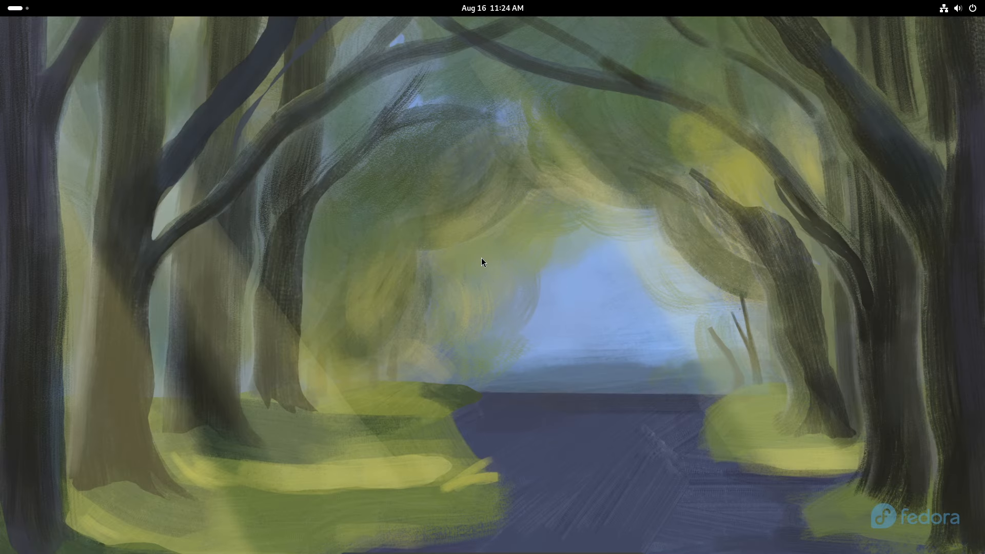
click(953, 9)
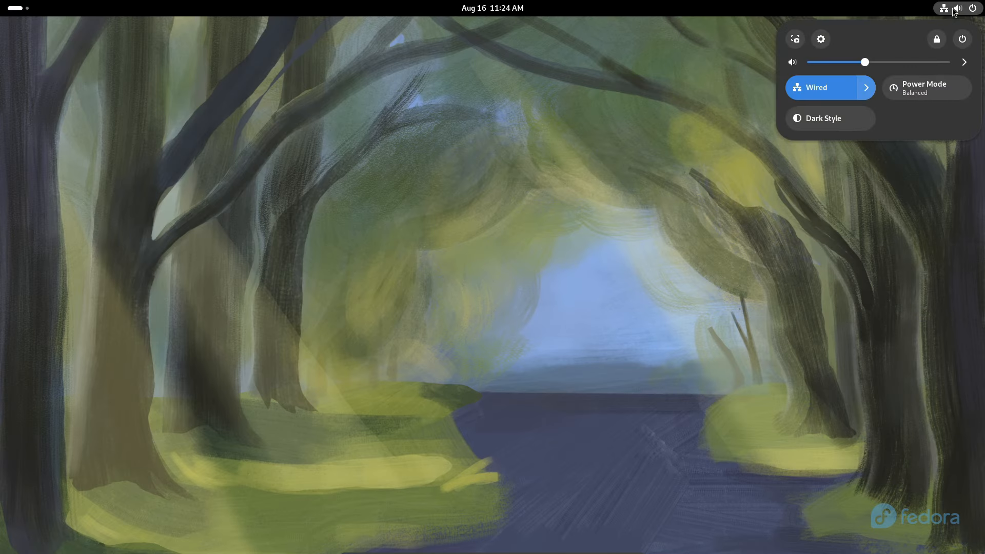
click(956, 43)
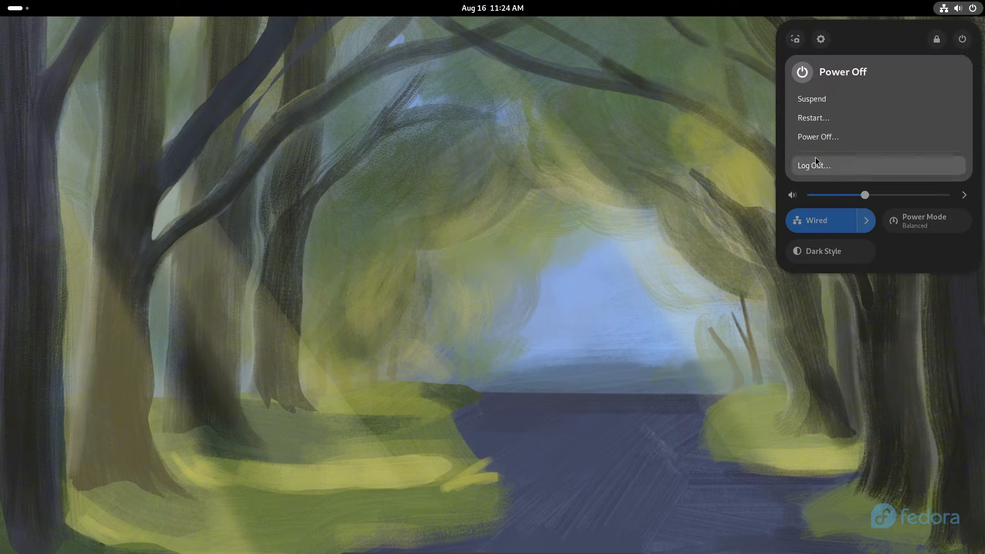
click(821, 118)
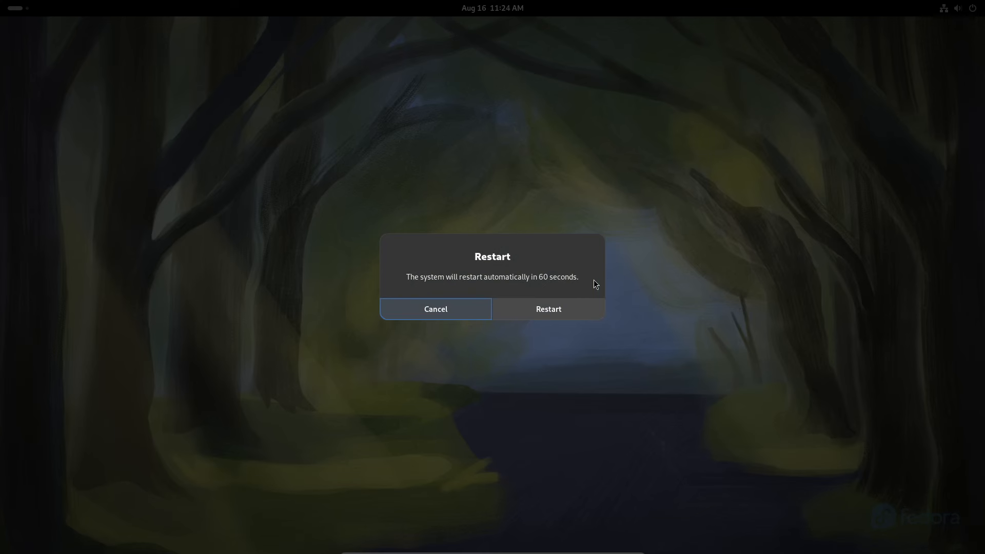
click(544, 310)
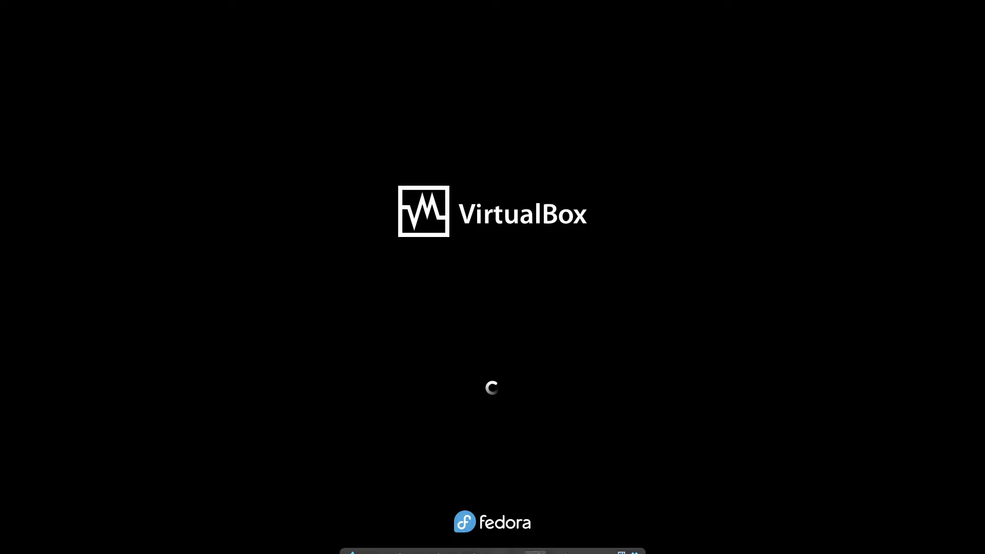
click(503, 546)
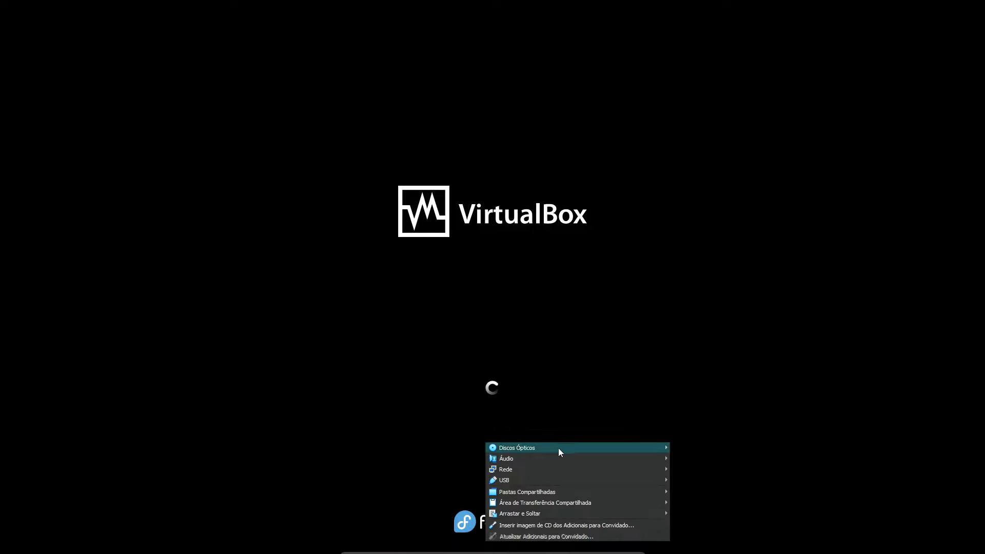
Force-eject the Fedora Live ISO from the virtual optical drive
mouse_move(559, 448)
click(705, 502)
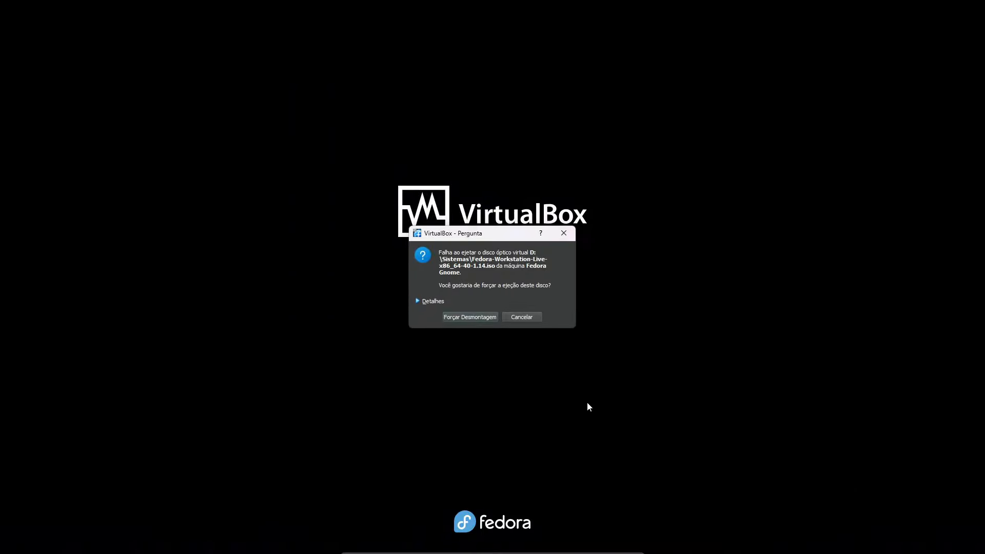
click(463, 318)
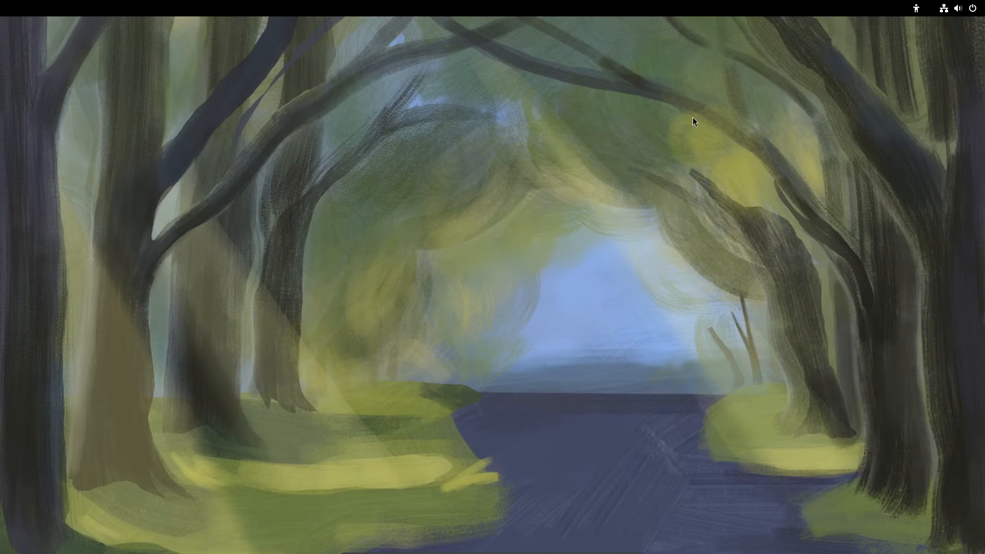
Browse the top-bar quick settings and accessibility menus, leaving every toggle unchanged
click(954, 4)
click(625, 151)
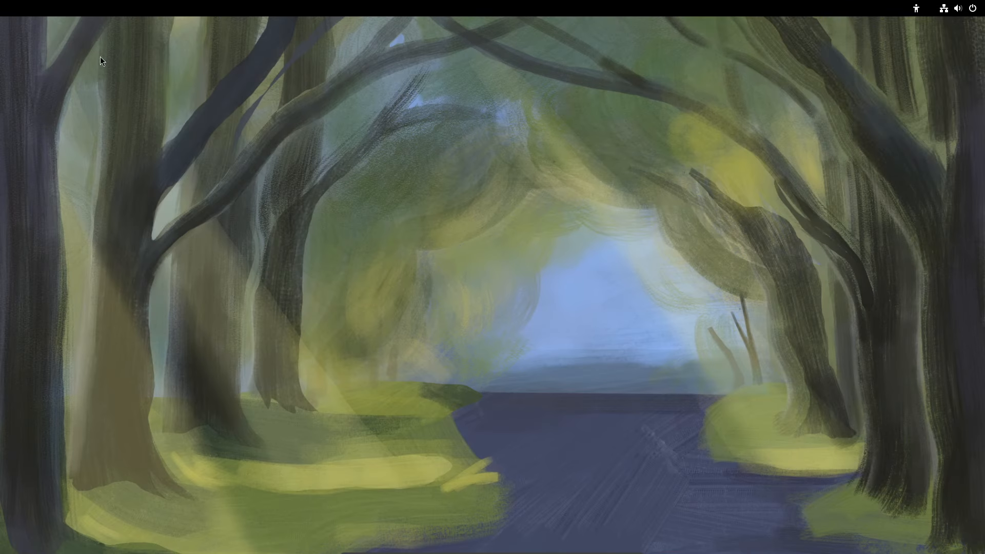
click(964, 8)
click(981, 11)
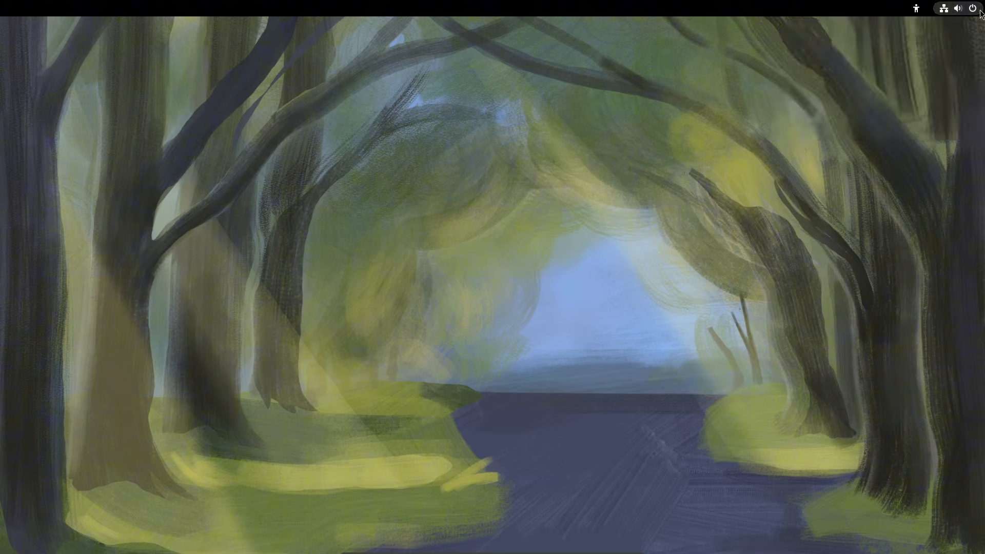
click(945, 14)
click(968, 8)
click(967, 5)
click(963, 9)
click(968, 9)
click(916, 8)
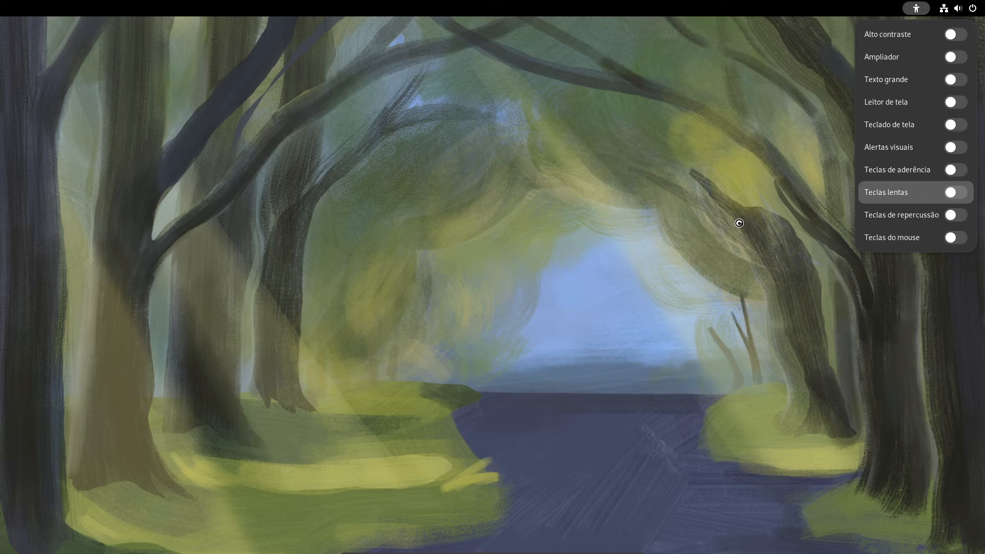
click(650, 235)
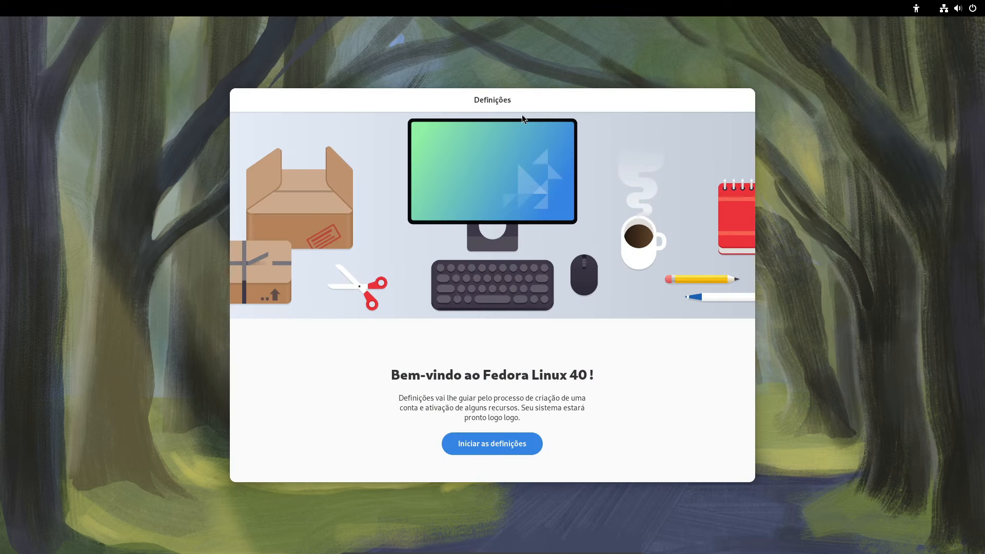
Start initial setup, switch off location services and enable third-party repositories
drag(522, 101, 527, 67)
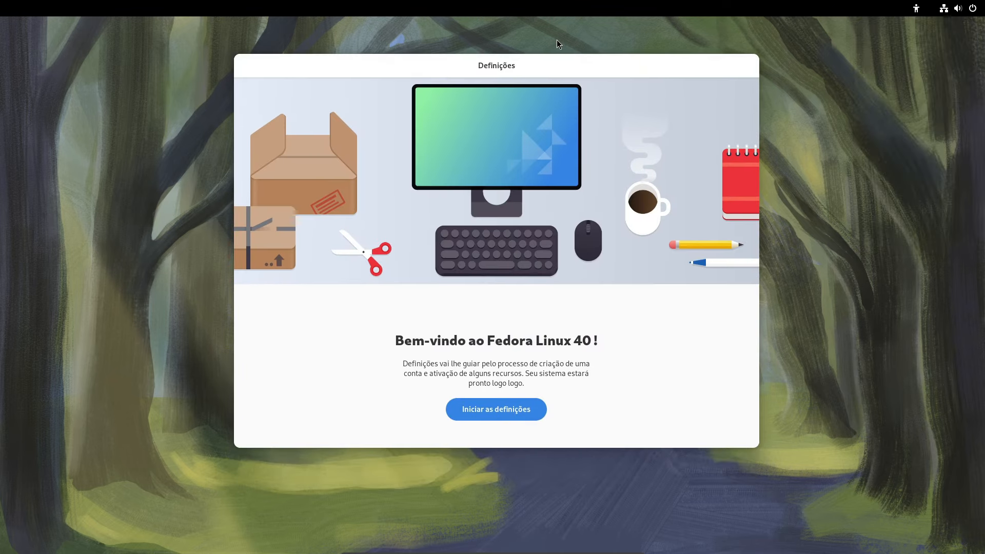
click(494, 413)
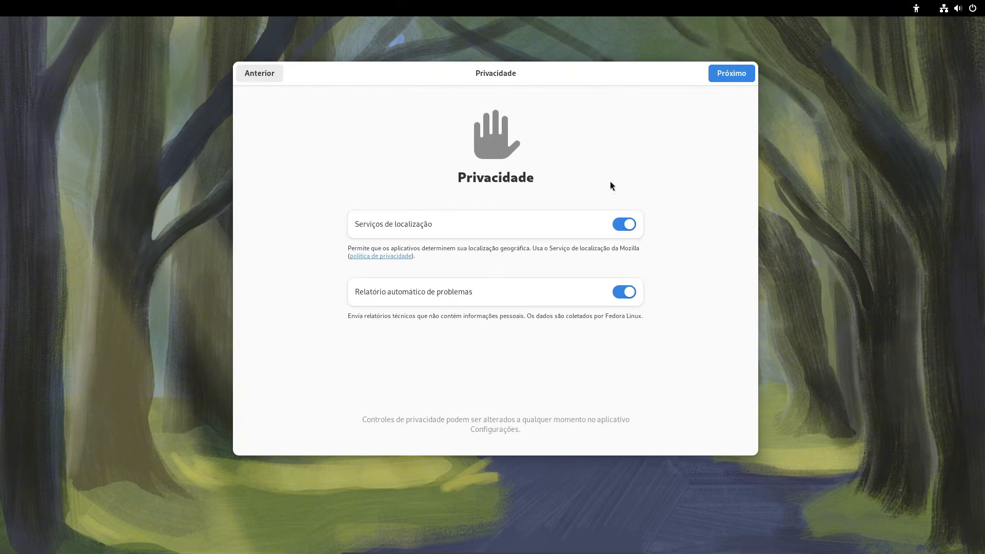
click(567, 232)
click(723, 75)
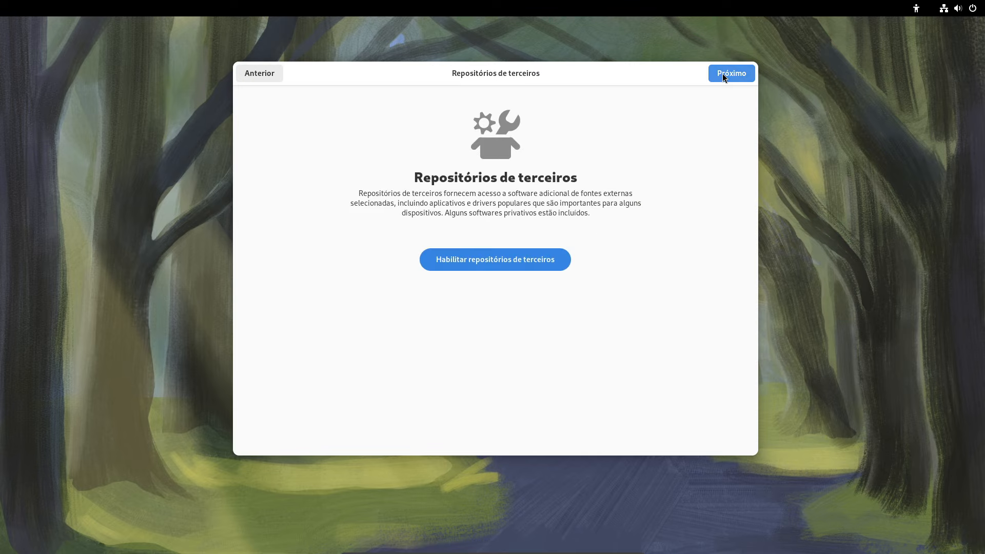
click(495, 264)
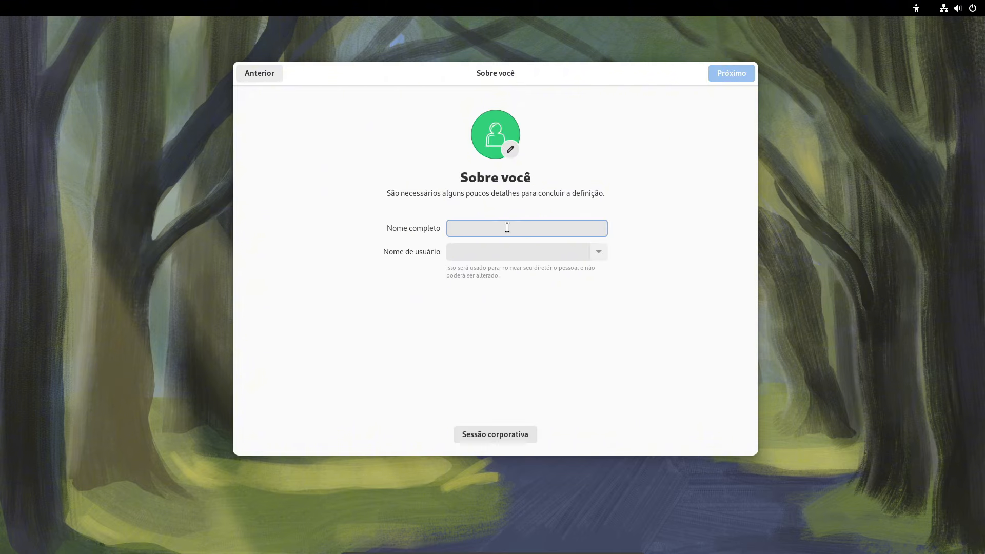
Enter the account's full name, correcting a typo, and continue to the password page
text(LW tech)
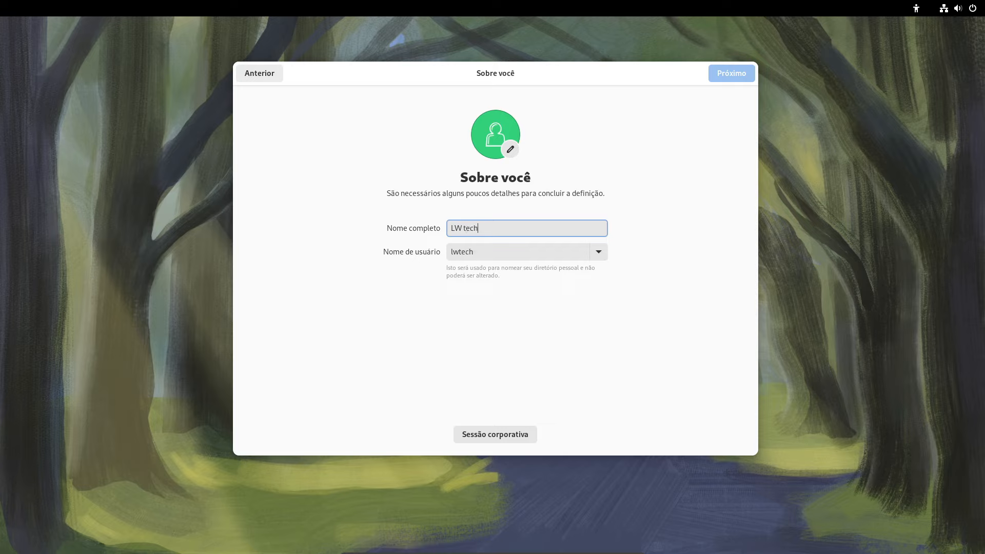
key(BackSpace)
key(BackSpace)
key(BackSpace)
text(ech Linux)
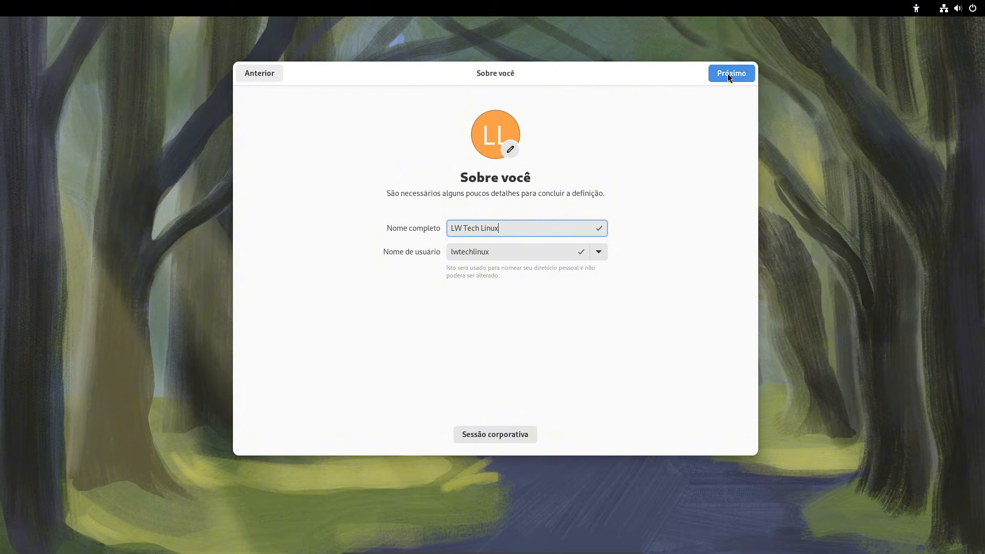
click(727, 73)
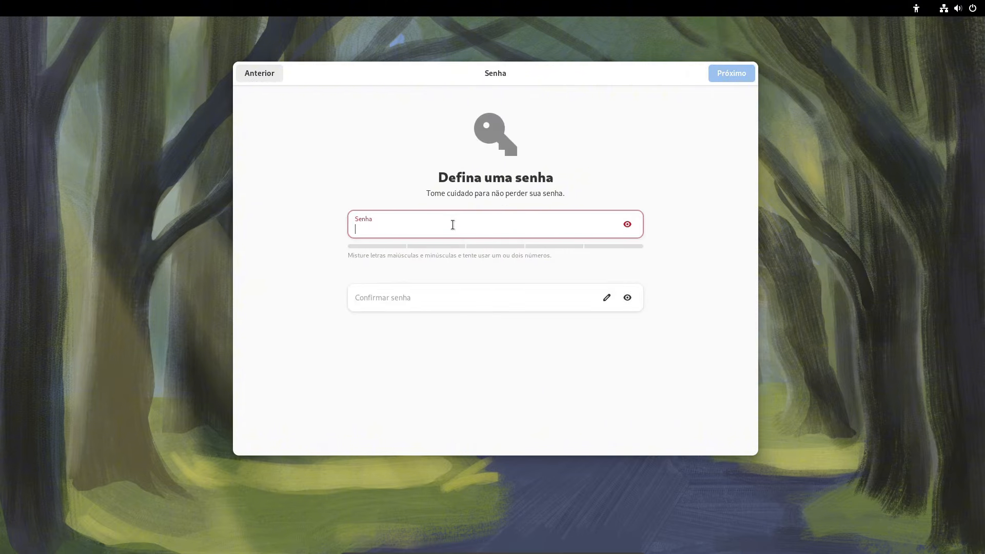
Enter and confirm the account password in Senha and Confirmar senha
text(1234)
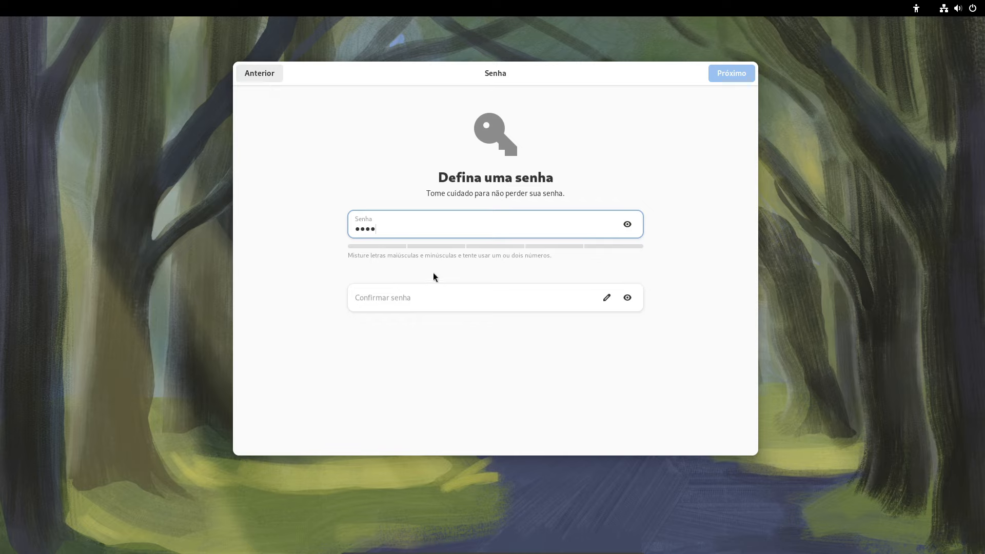
click(411, 301)
text(1234)
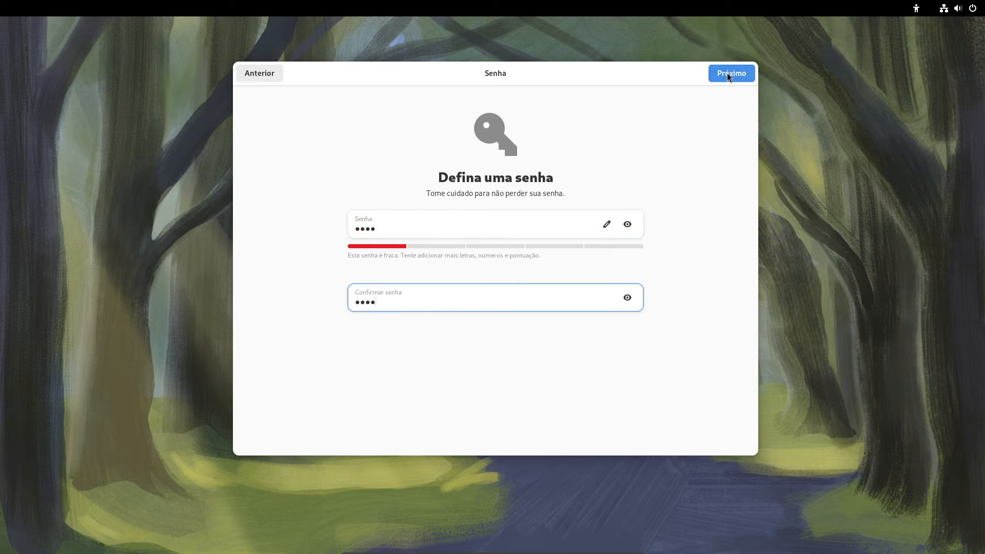
click(727, 72)
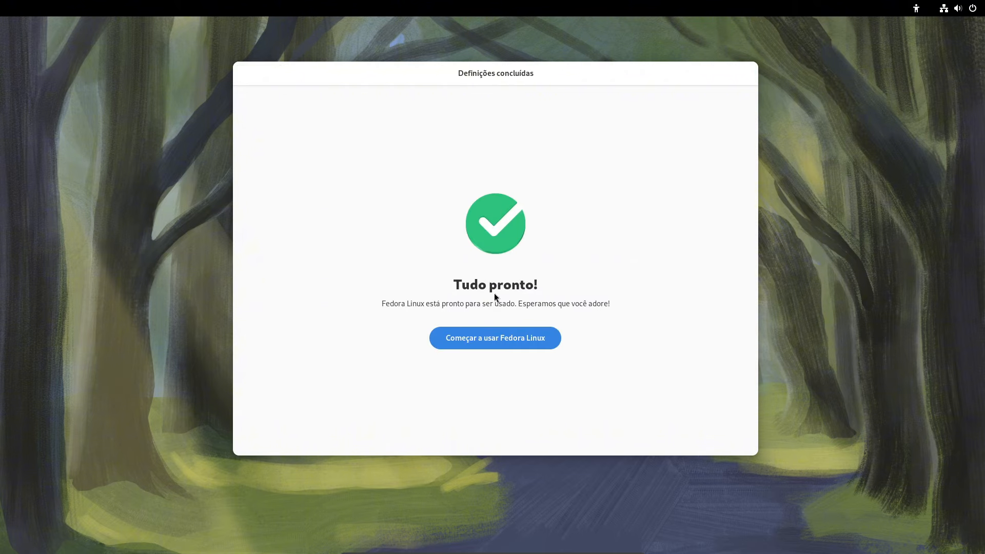
Start using Fedora Linux, skip the welcome tour and bring up the Activities overview
click(492, 339)
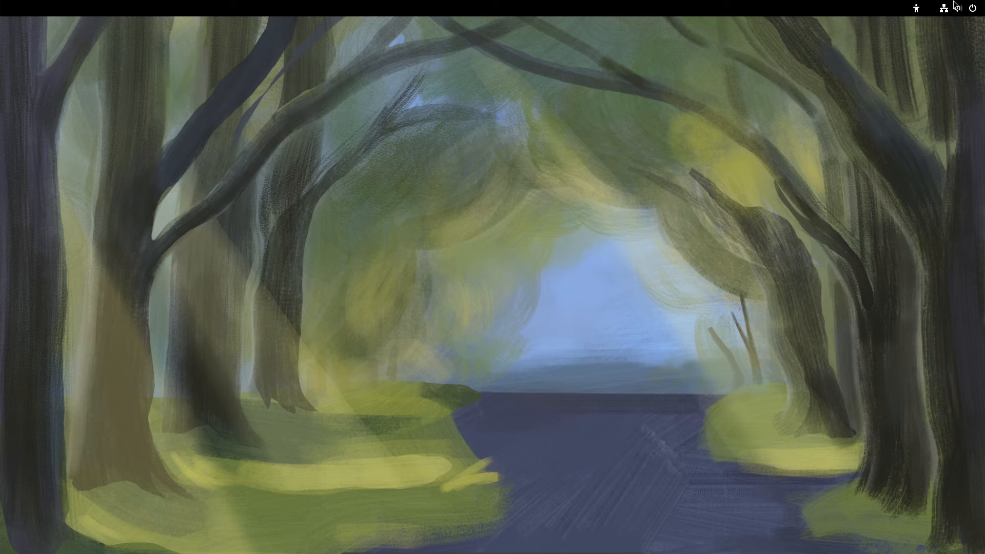
mouse_move(1, 1)
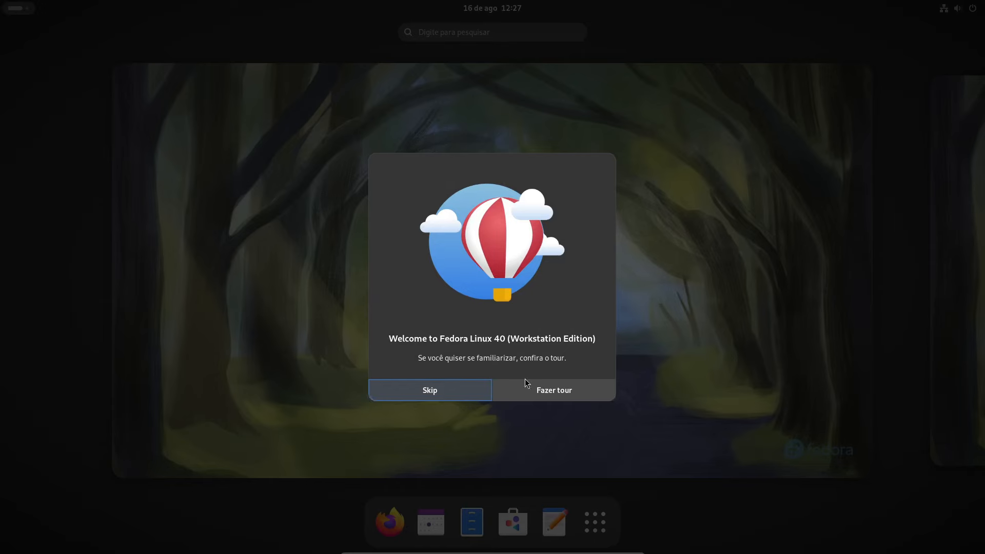
click(430, 391)
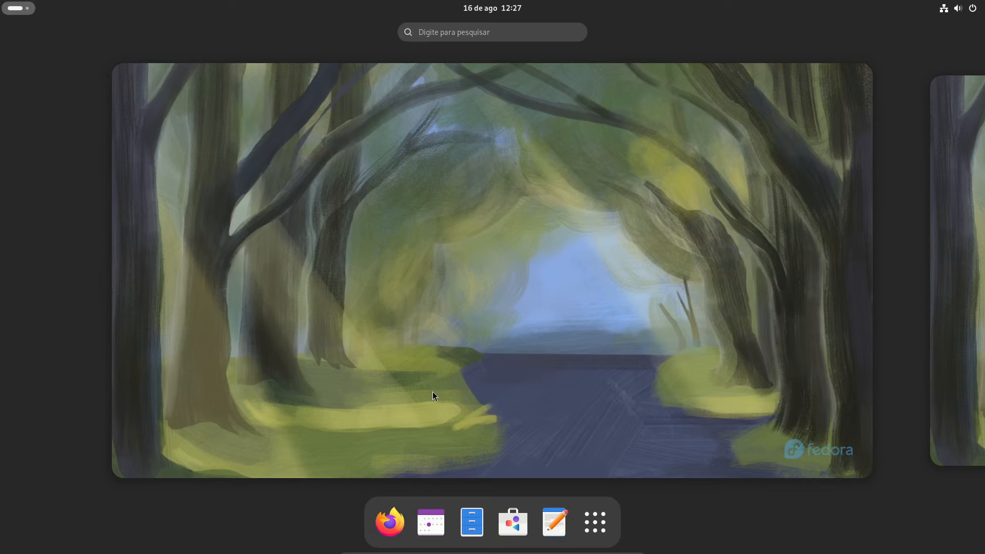
click(536, 262)
mouse_move(1, 1)
Move the Utilitários folder to the first app-grid slot and launch Discos from it
click(594, 531)
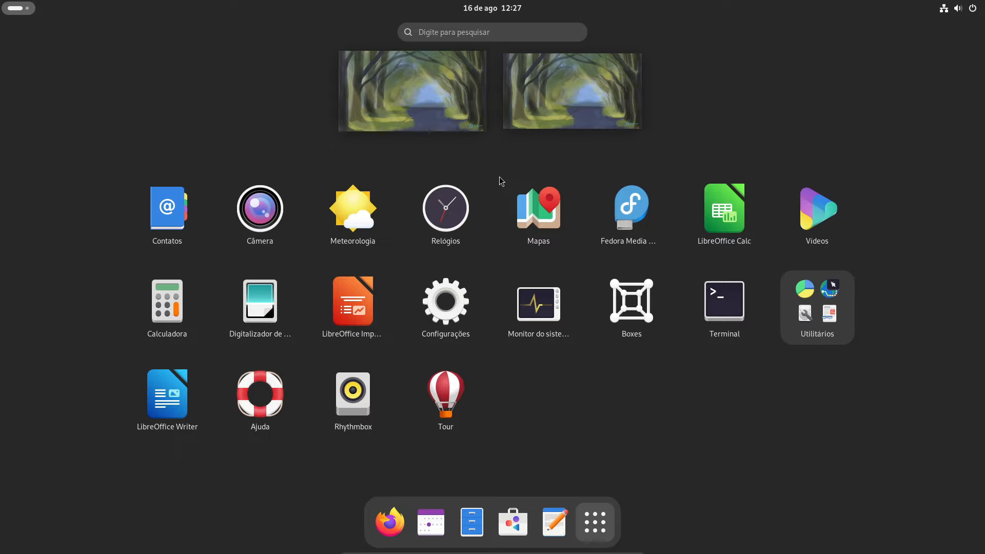
drag(799, 321, 181, 232)
click(179, 221)
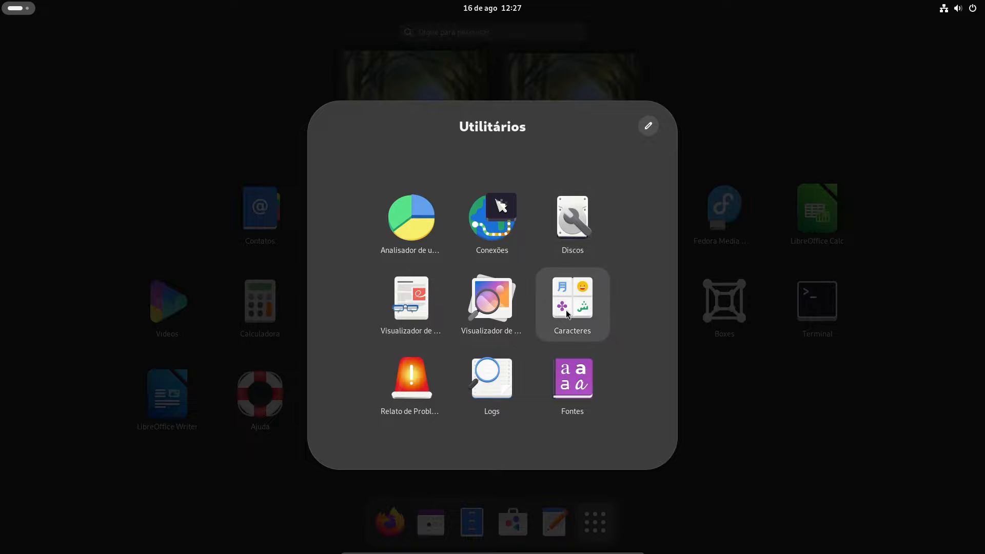
click(307, 453)
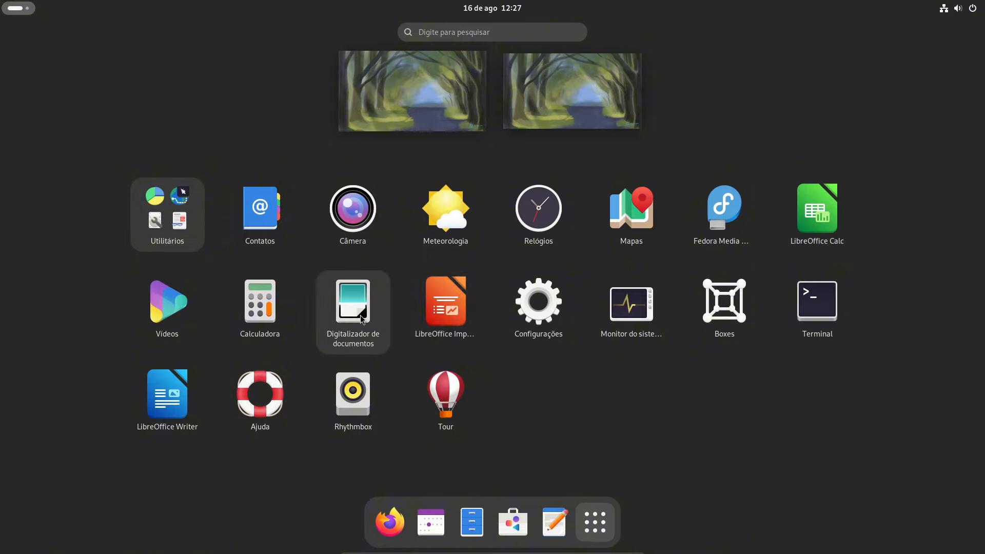
click(167, 216)
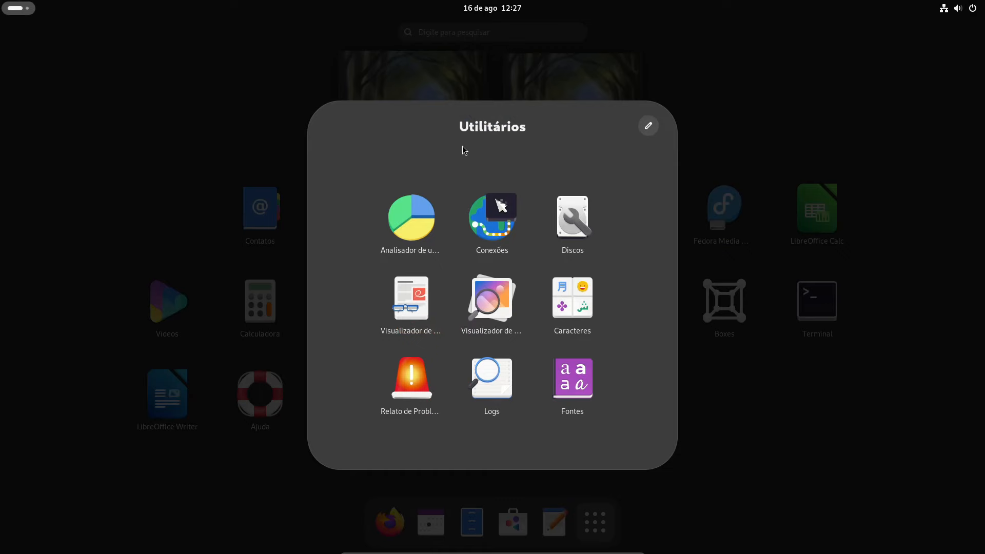
click(559, 222)
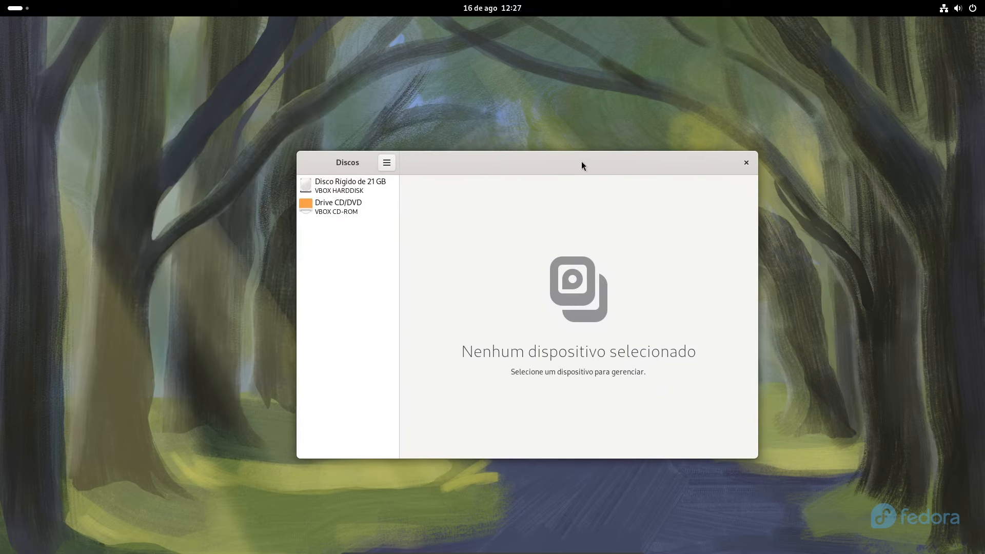
Inspect the 21 GB disk in Discos, then check file system usage in System Monitor
click(337, 171)
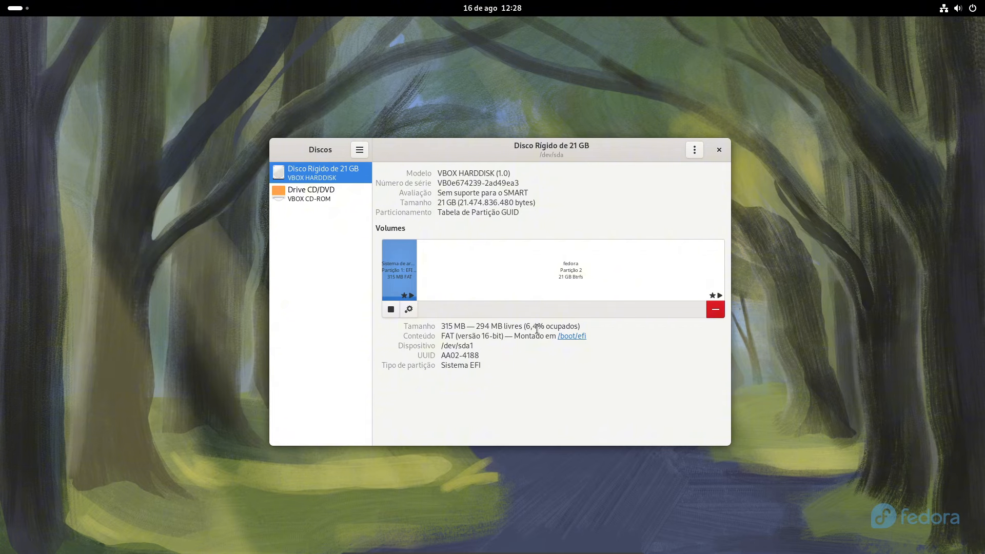
click(719, 150)
click(23, 8)
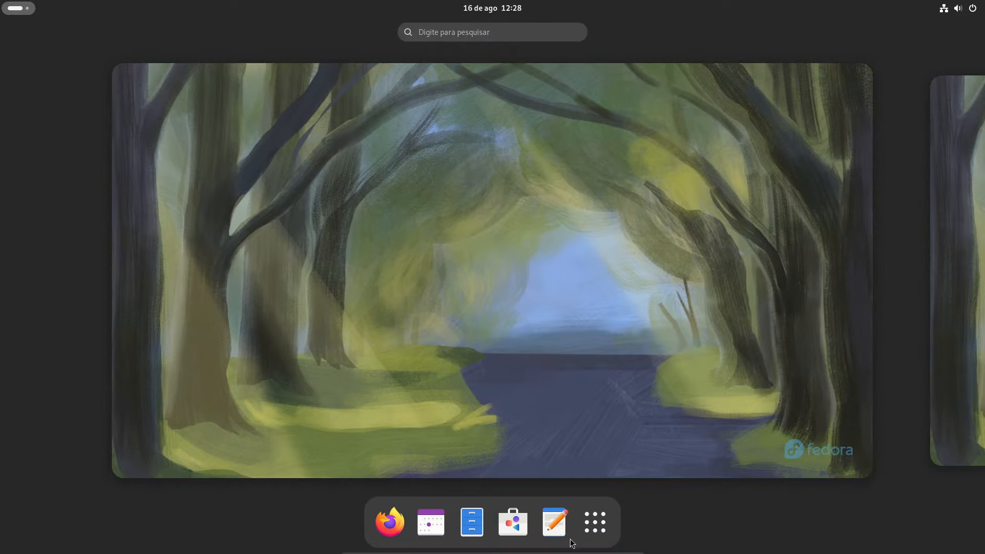
click(595, 522)
click(646, 318)
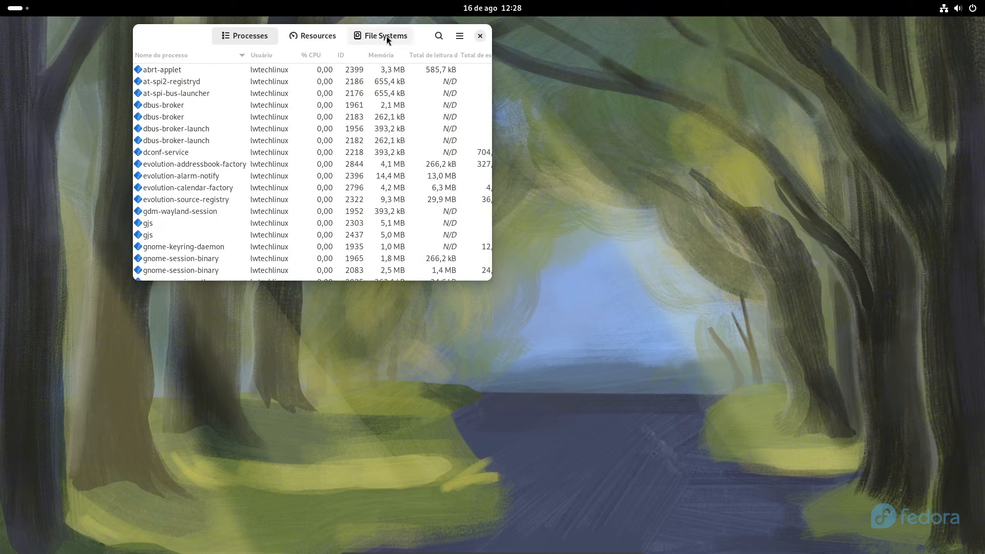
click(386, 35)
drag(323, 35, 515, 197)
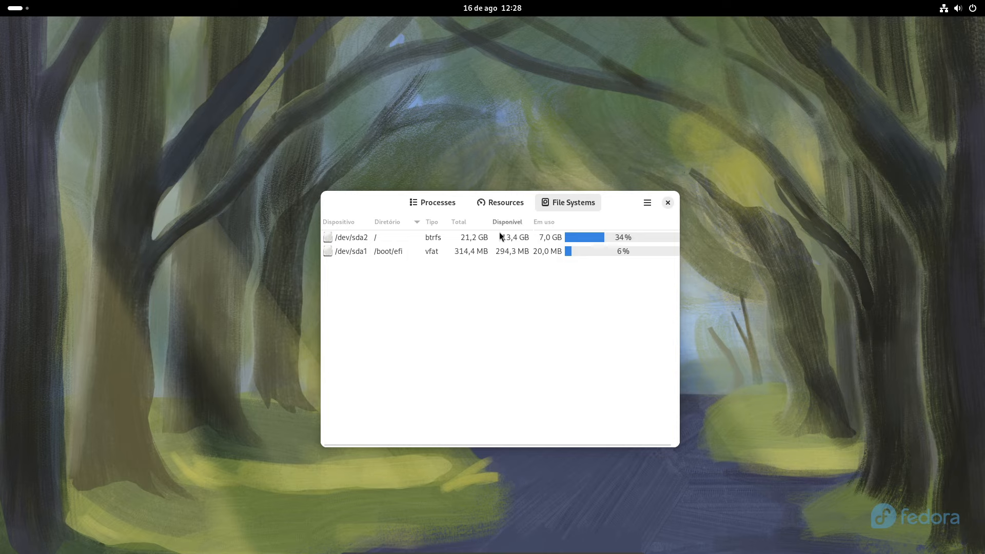
Close System Monitor and raise the system volume to near maximum
click(668, 204)
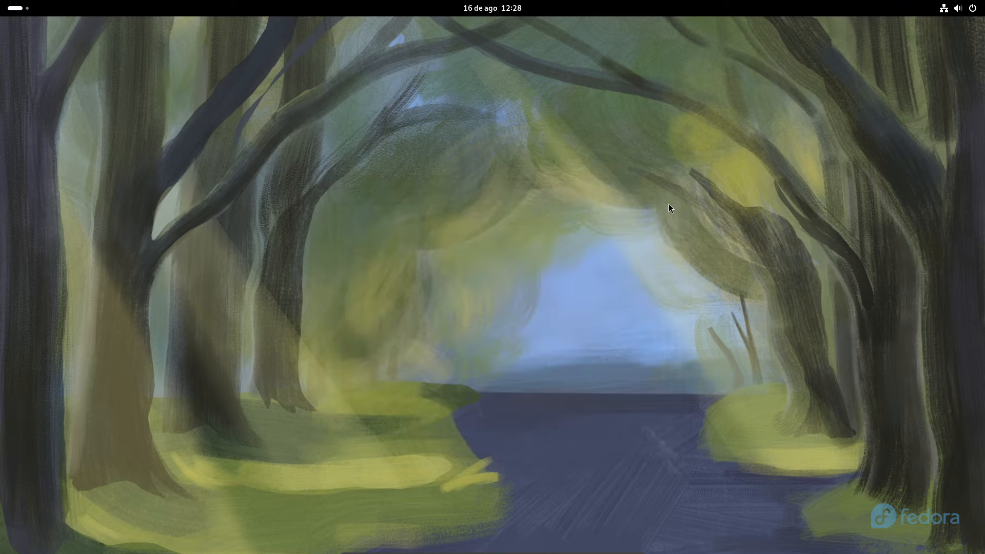
double_click(954, 9)
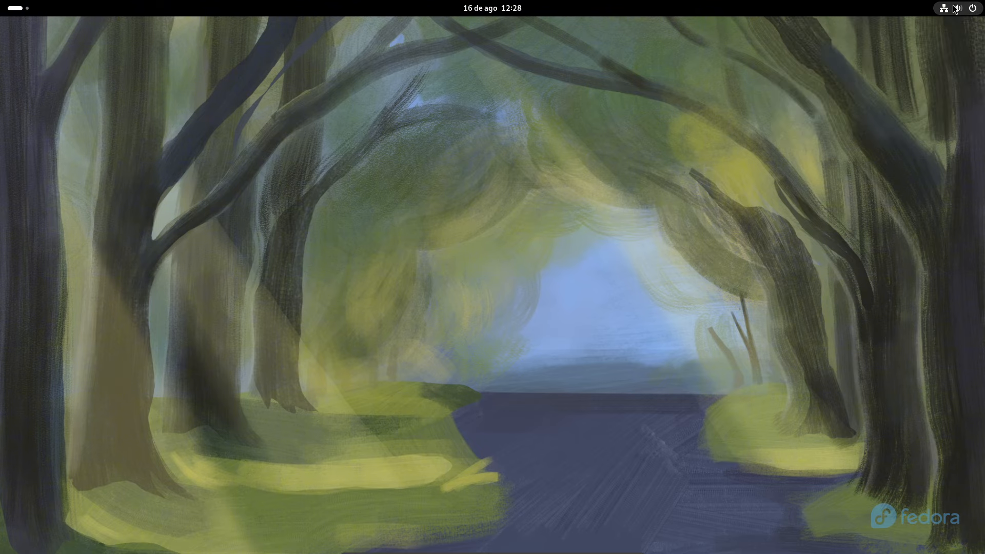
click(954, 10)
drag(878, 63, 948, 62)
click(454, 299)
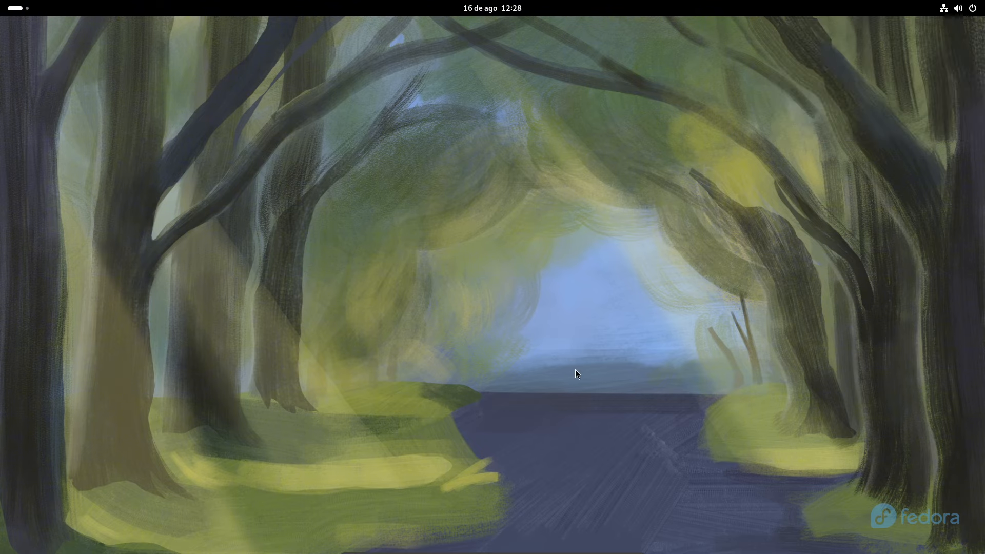
Launch the Software app store from the app grid
key(super)
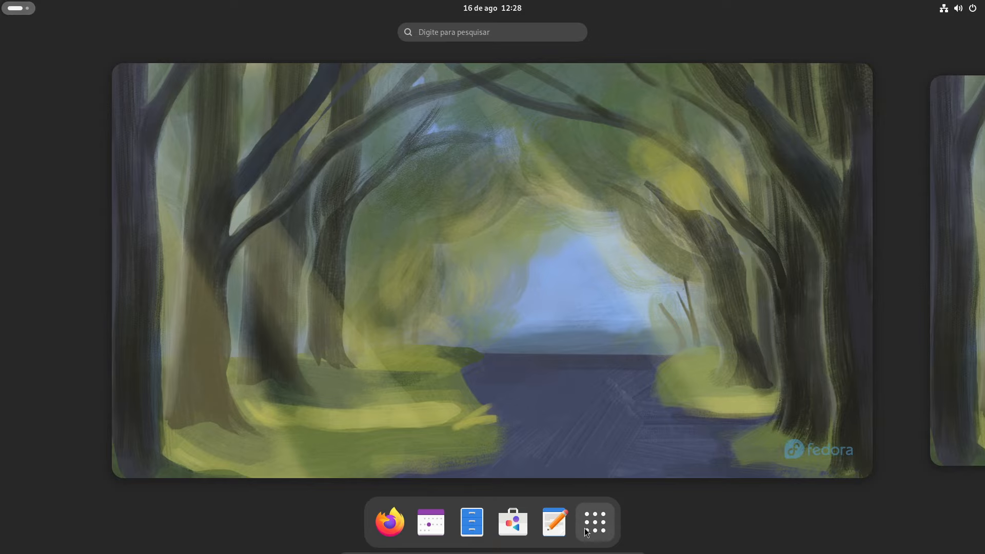
click(587, 532)
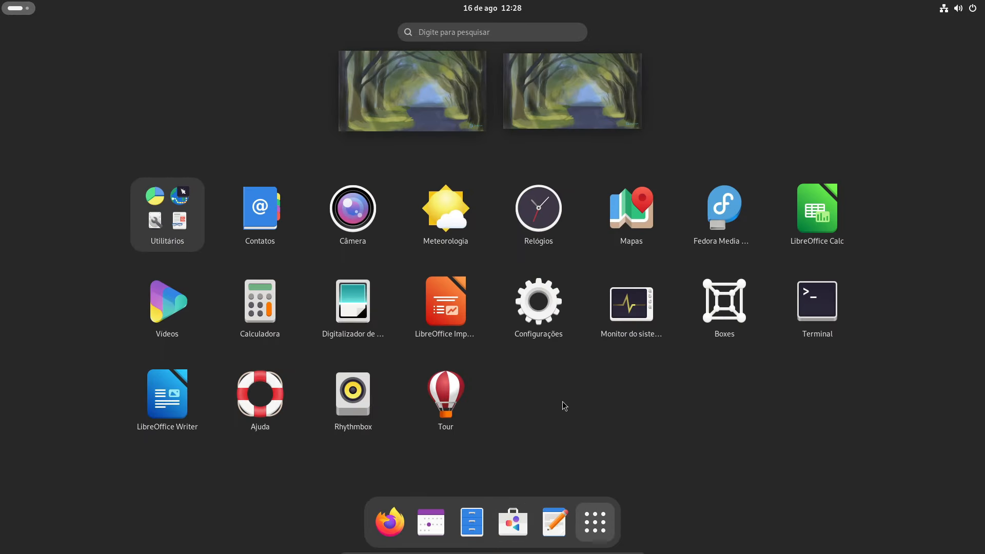
click(473, 291)
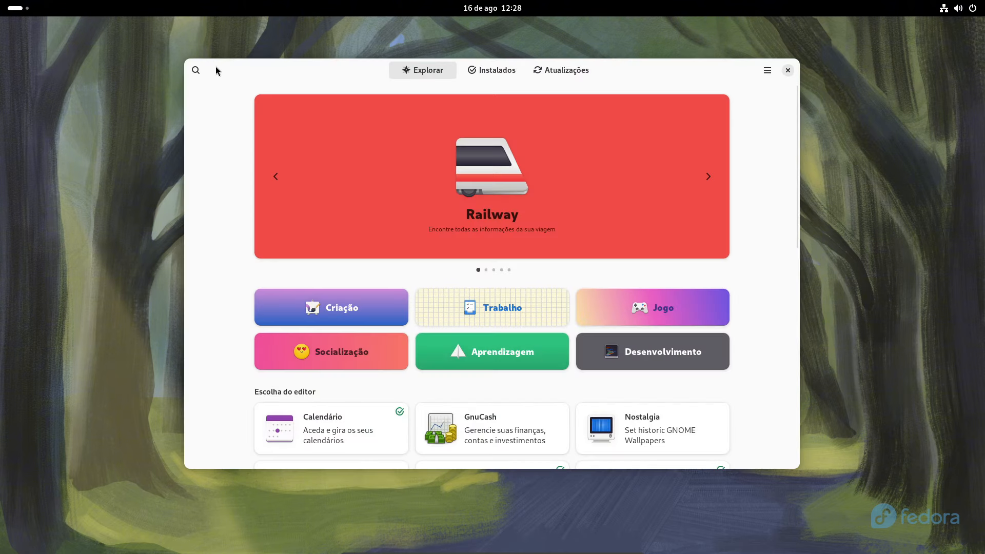
Search 'ajus' and install Ajustes do GNOME from the Fedora Linux source
click(198, 69)
text(ajustes)
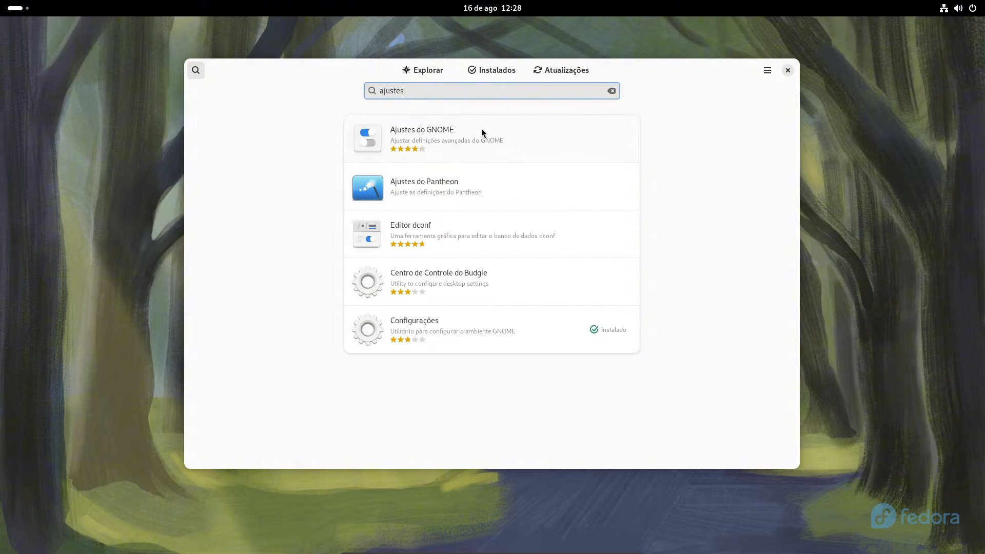
click(481, 132)
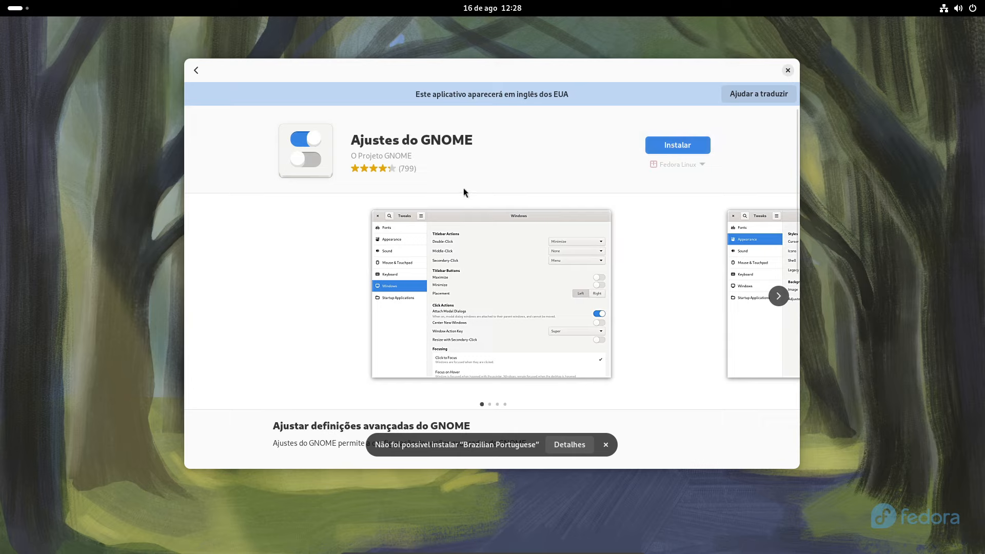
click(697, 164)
click(638, 214)
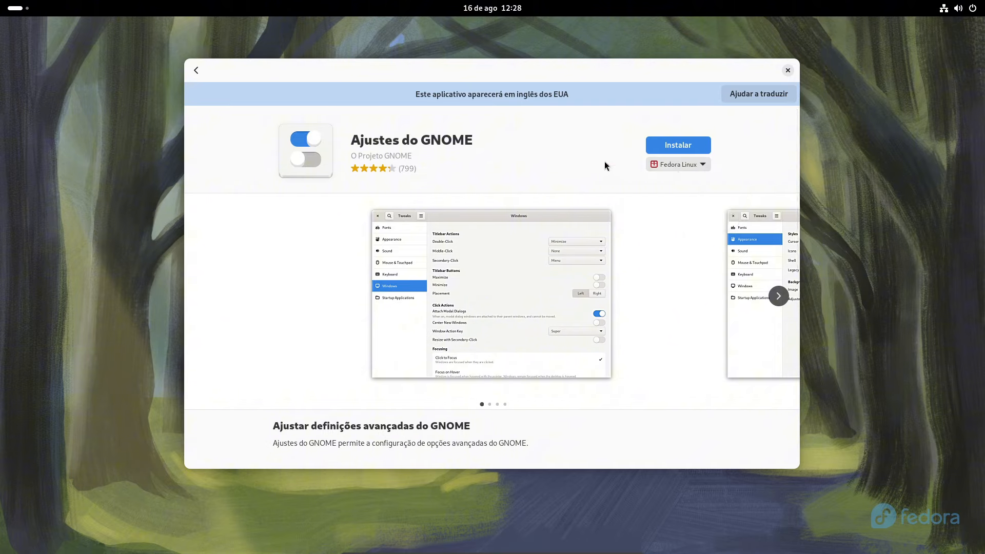
click(674, 144)
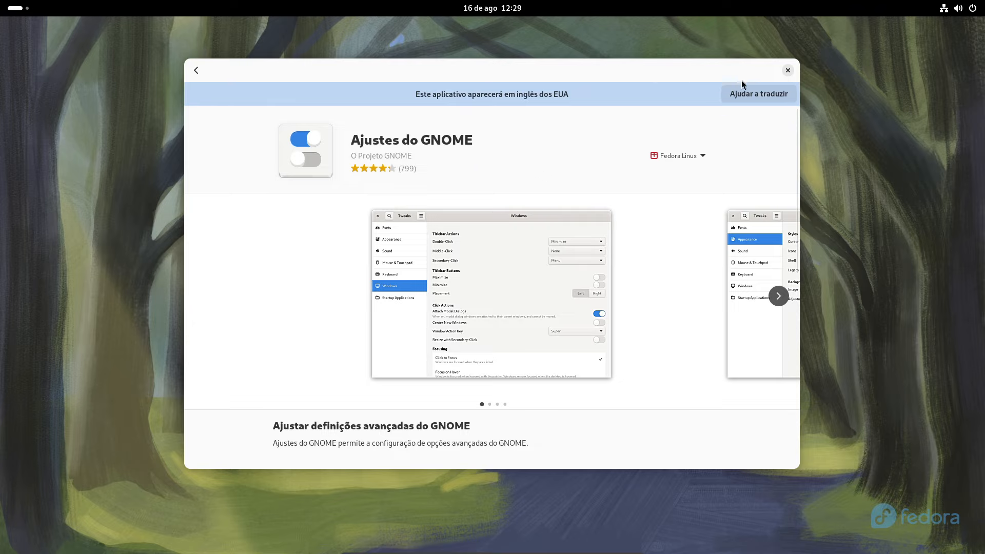
Return to the search results and search for 'Extens'
drag(550, 75, 549, 121)
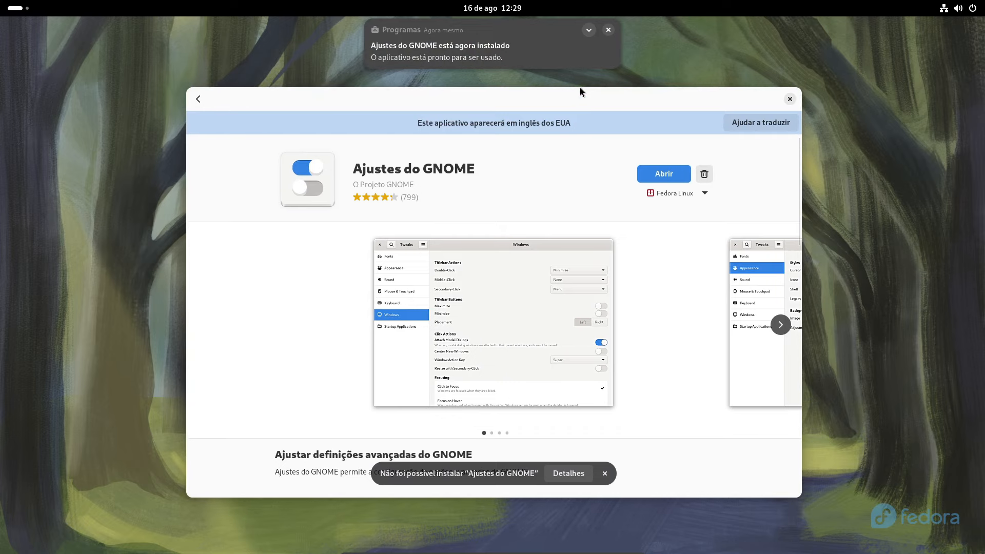
click(199, 88)
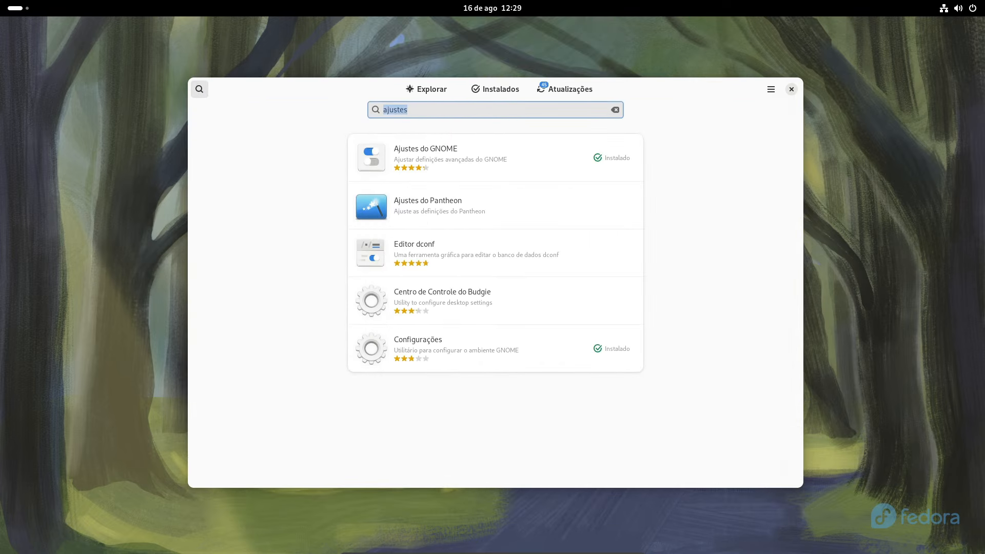
text(Extens)
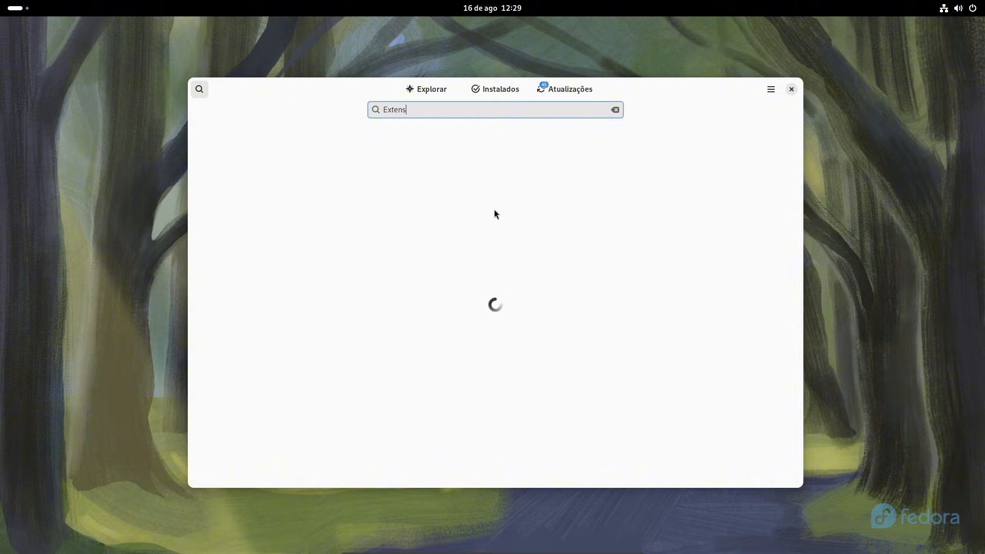
Install Extensões from the Fedora Linux source and reopen its page to watch progress
drag(670, 85, 672, 65)
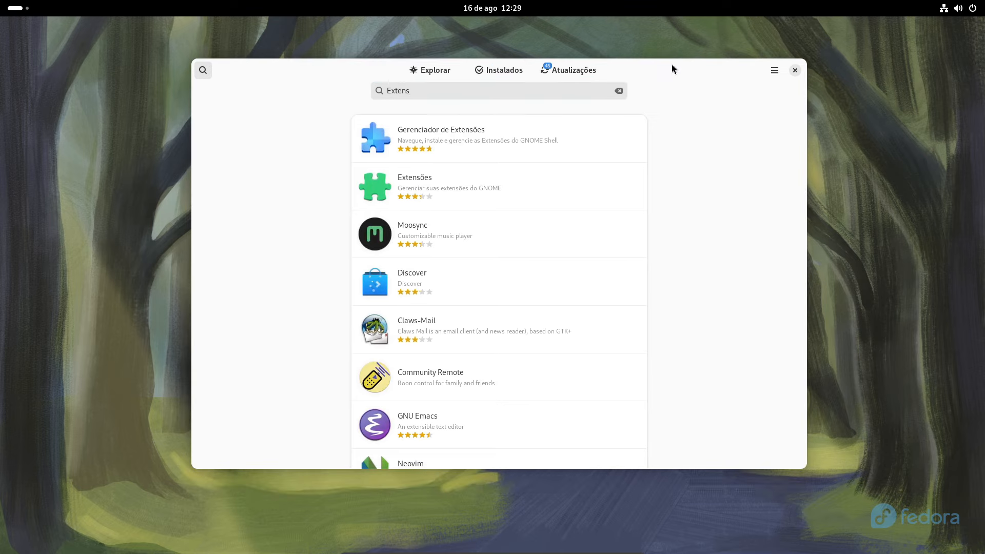
click(478, 196)
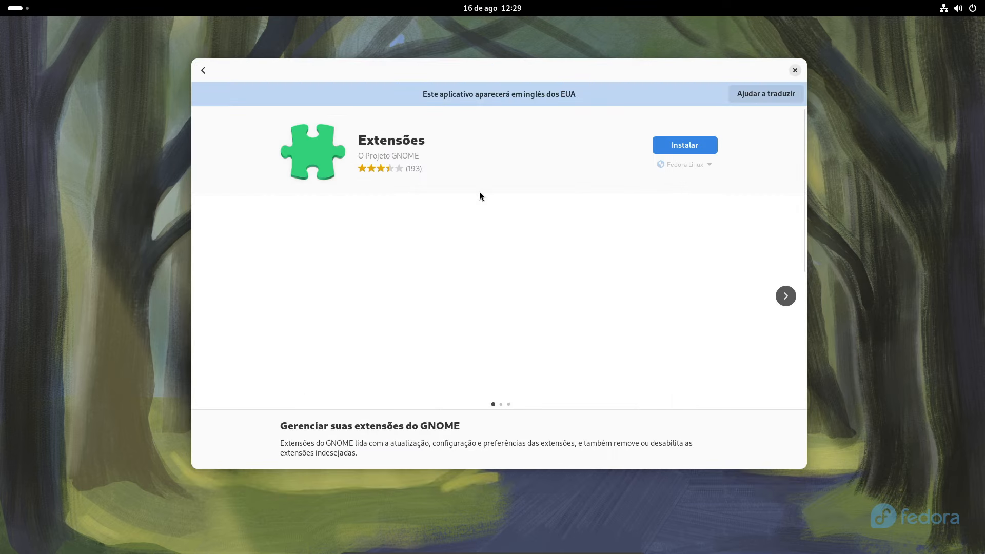
click(690, 163)
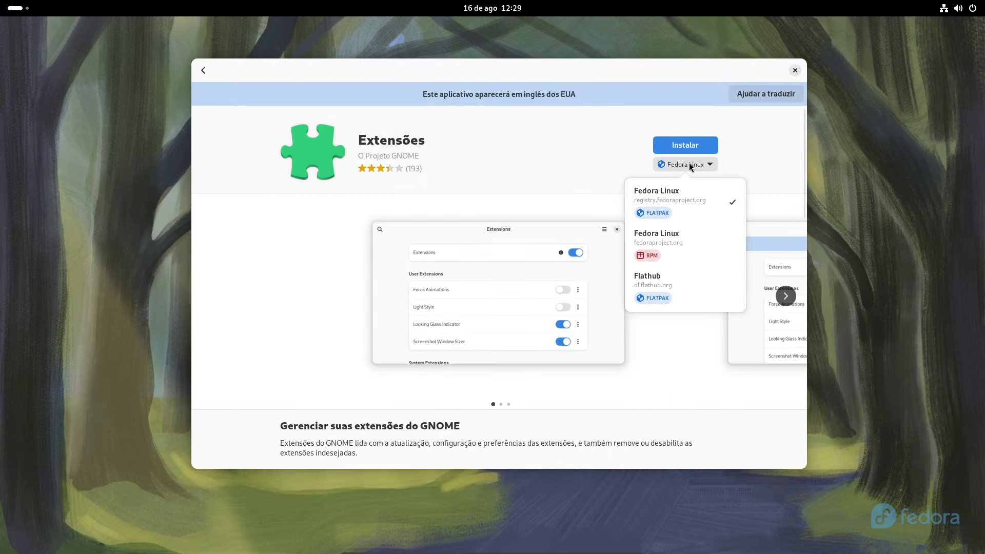
click(617, 172)
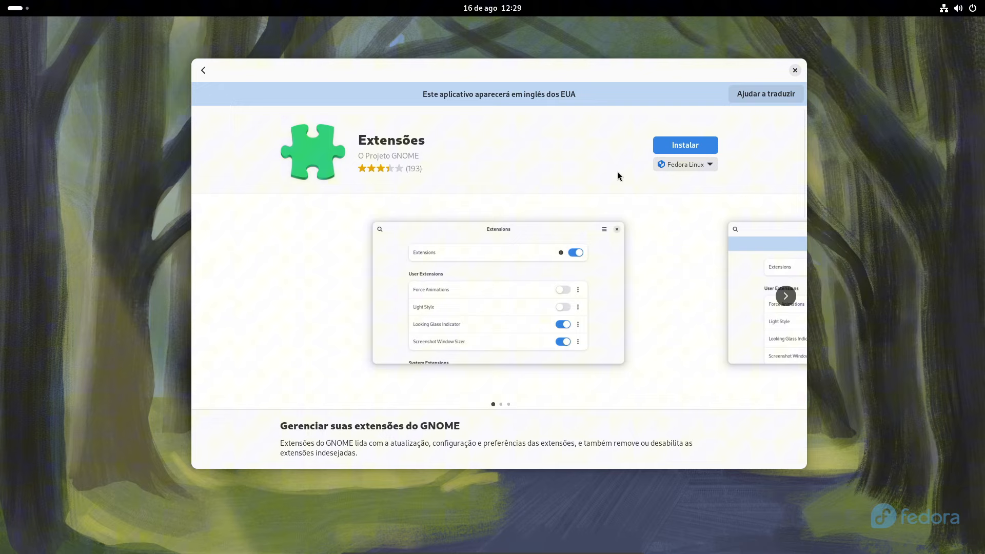
click(685, 149)
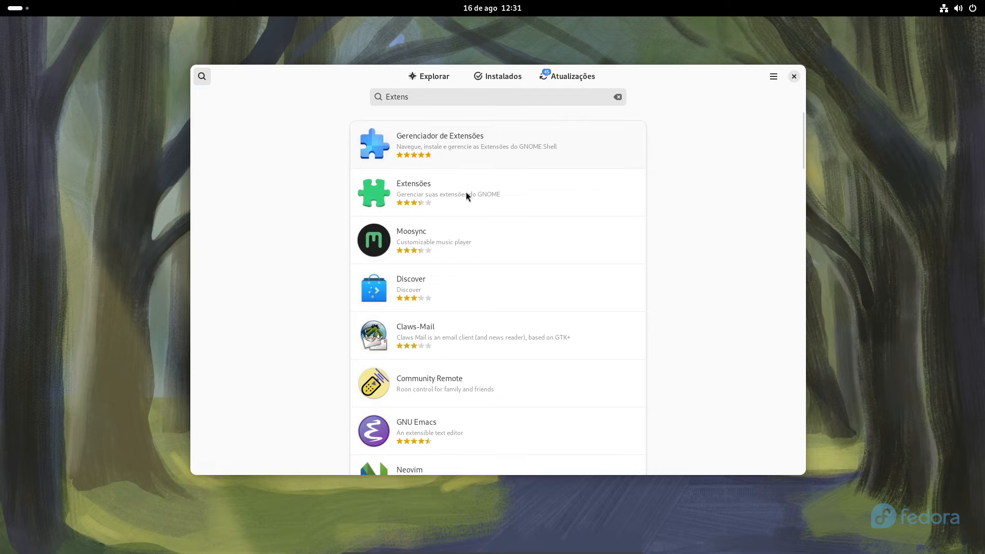
click(466, 193)
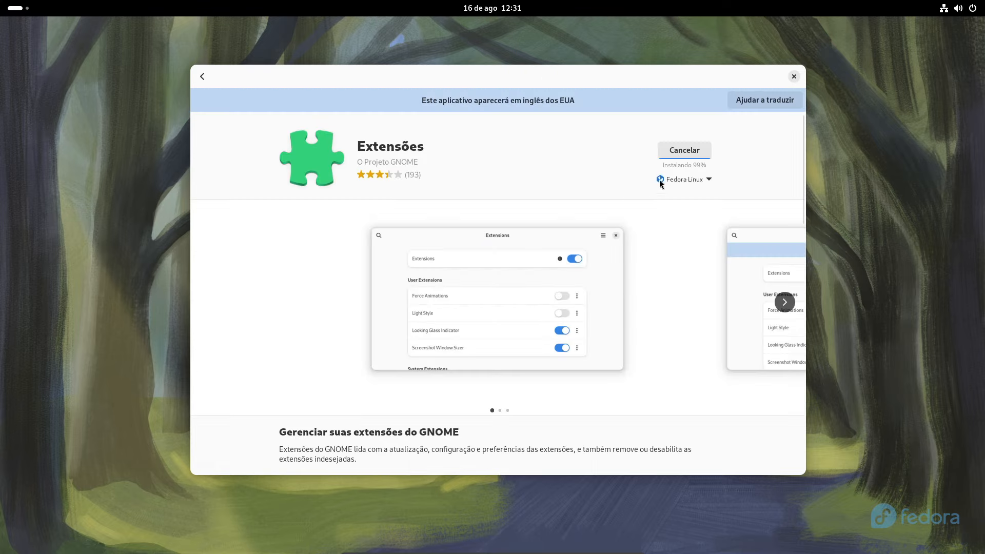
Open the Gerenciador de Extensões app page from the Extens search results
click(203, 78)
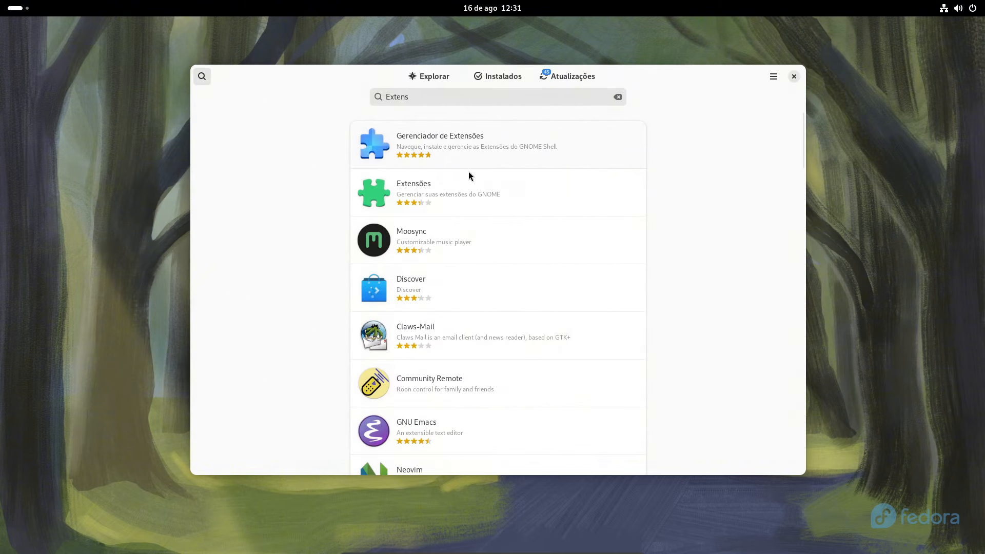
click(481, 157)
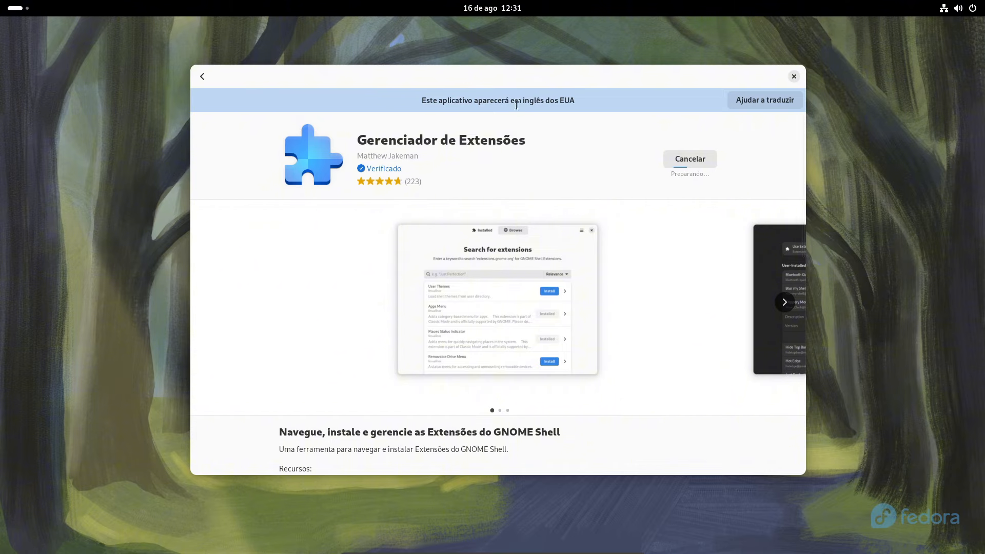
drag(513, 69, 509, 55)
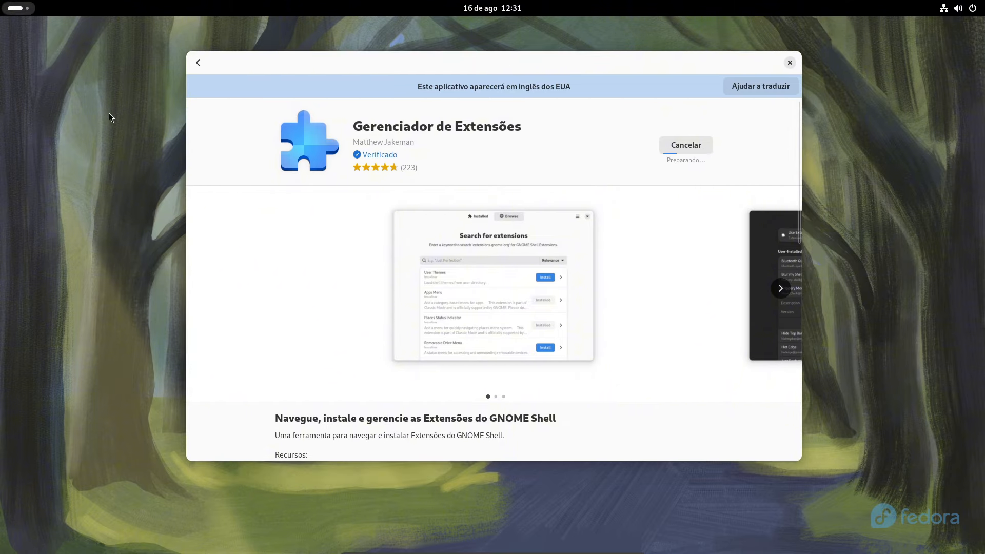
Search installed apps for 'exten' in Activities, then bring the Software window back
key(super)
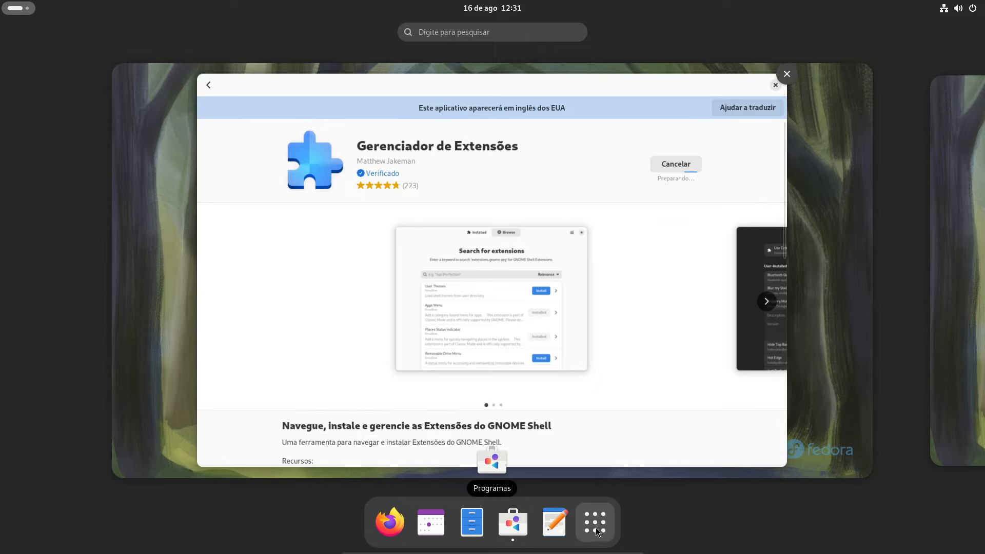
click(595, 529)
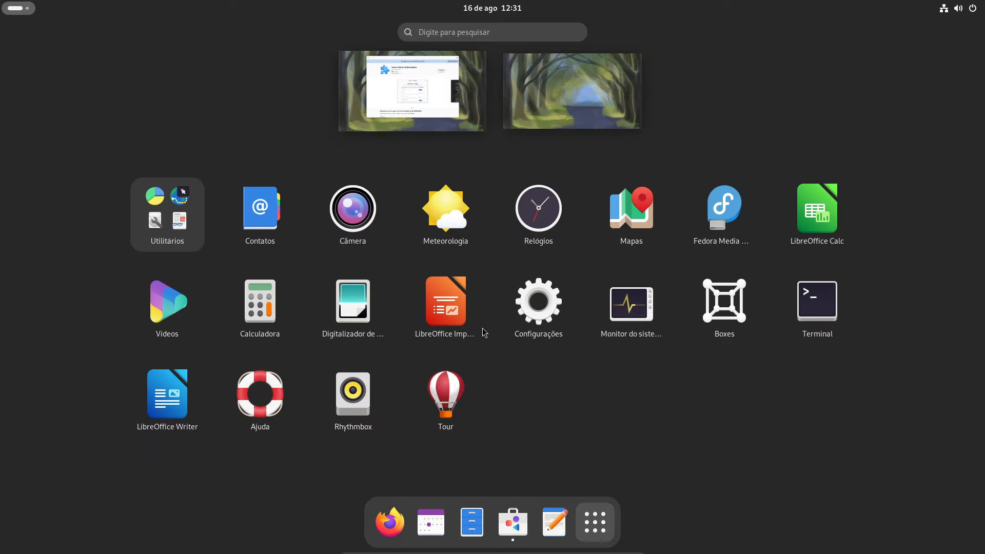
click(490, 28)
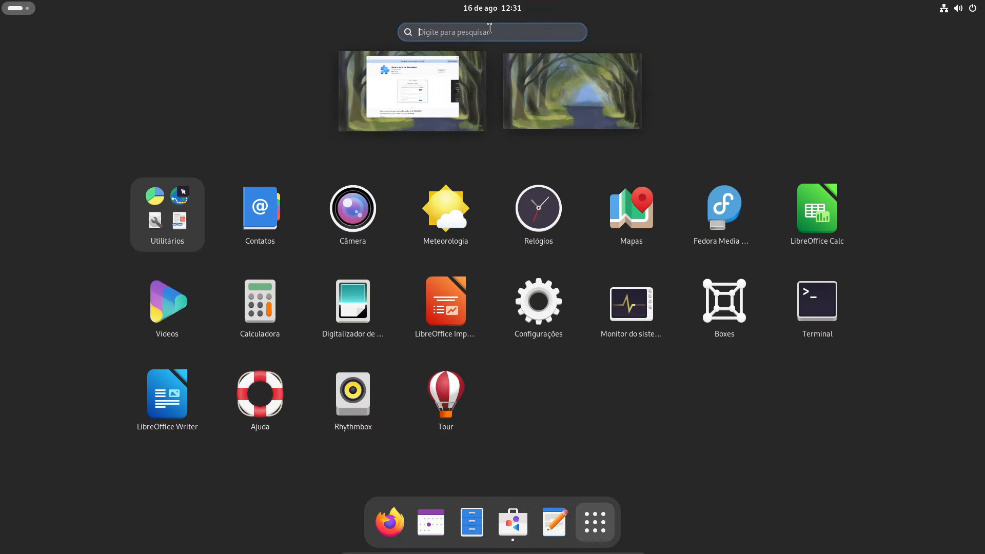
text(exten)
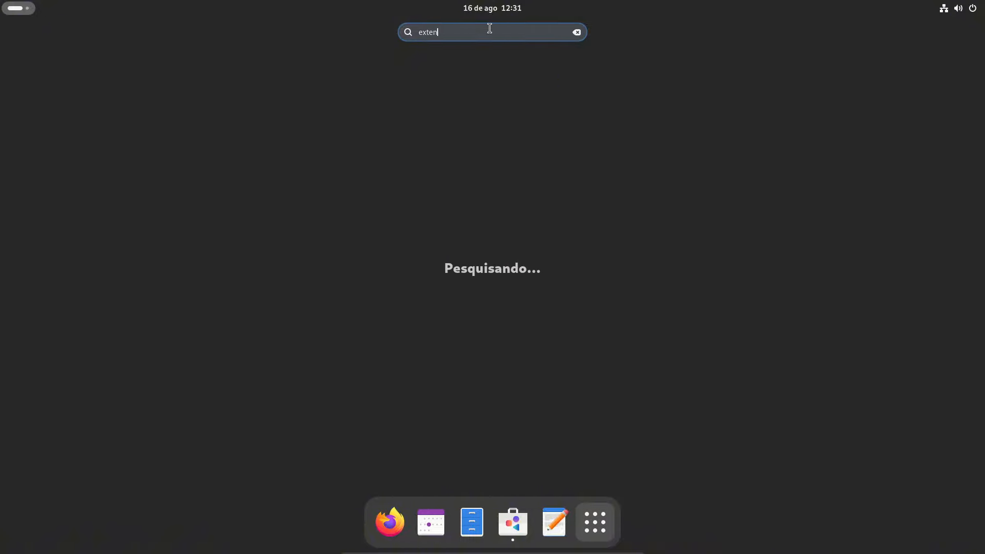
key(Escape)
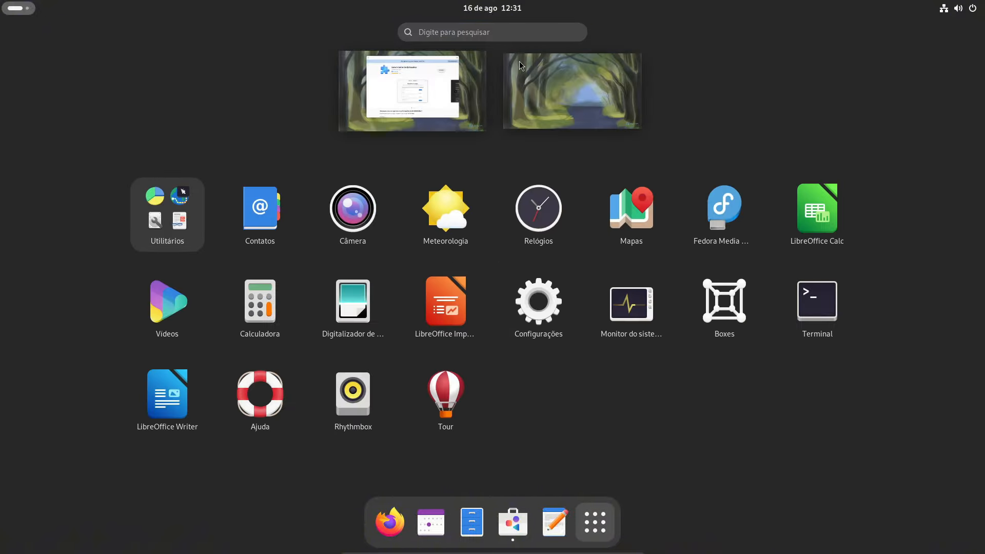
key(Escape)
click(494, 179)
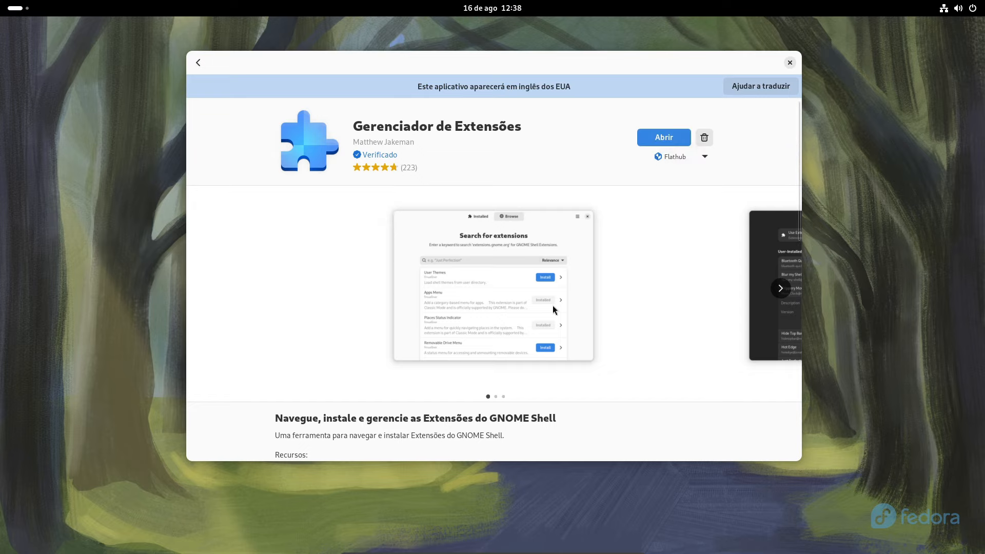
Scroll through the Atualizações list of pending updates, then close GNOME Software
click(196, 63)
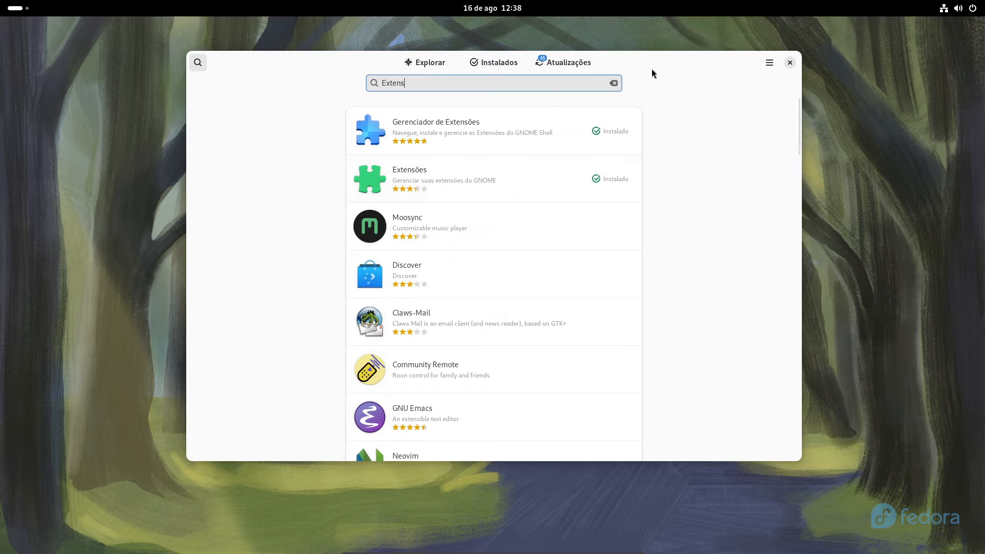
click(571, 64)
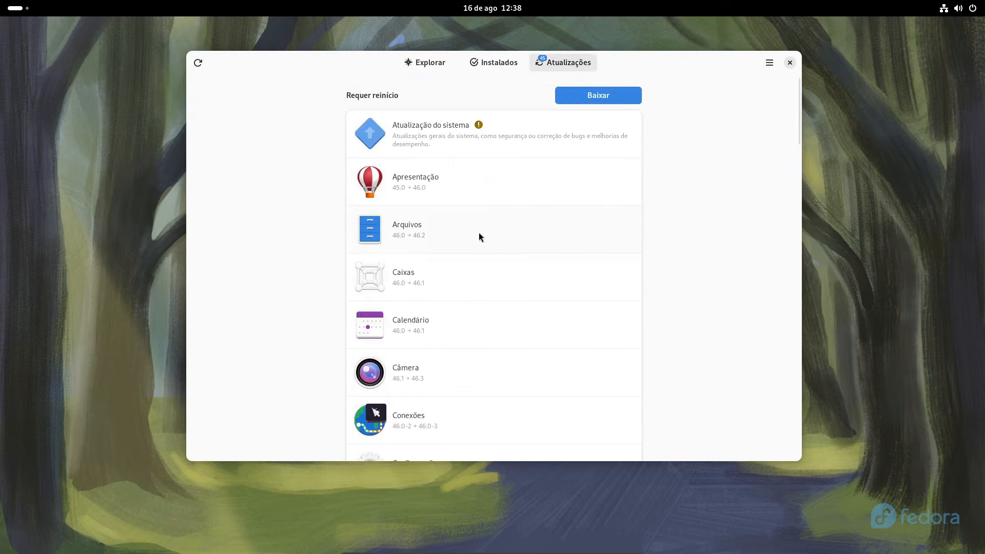
scroll(479, 232, down, 10)
scroll(483, 245, down, 10)
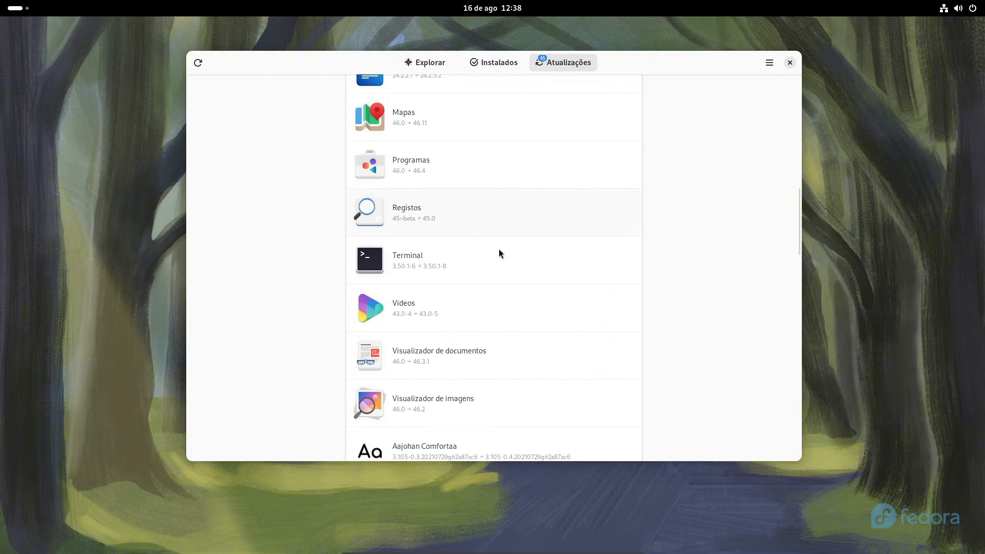
click(789, 62)
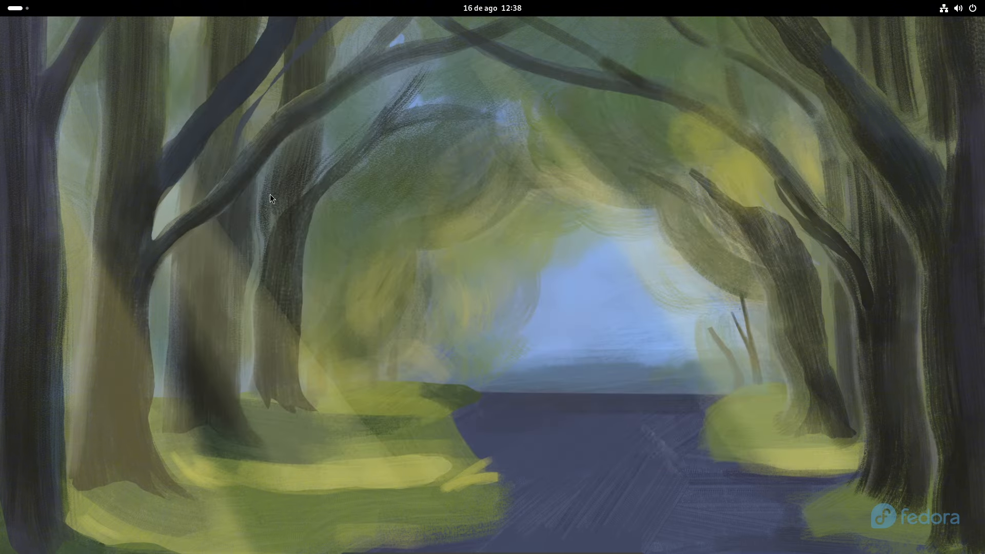
Launch Ajustes by searching 'ajus' in the app grid, then open the notifications panel
click(4, 5)
click(594, 523)
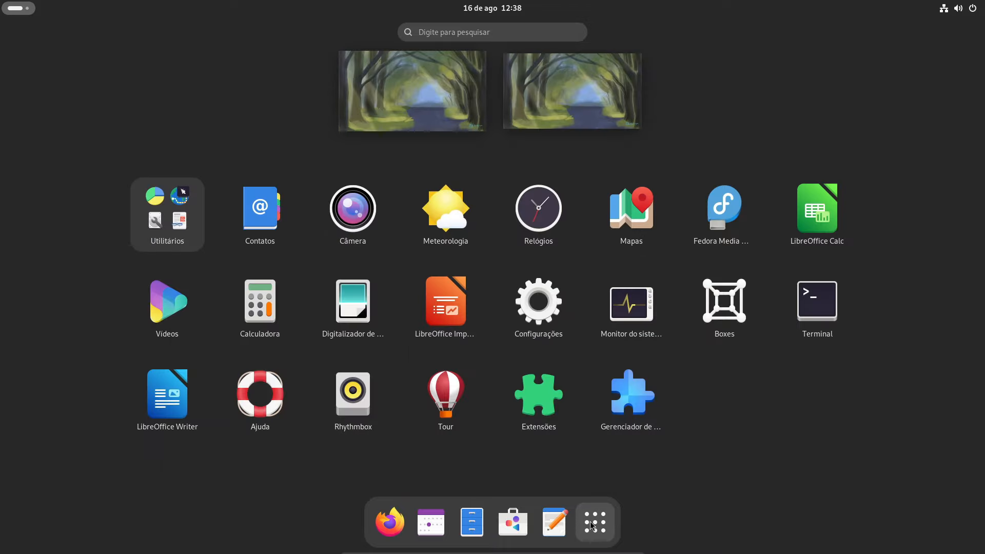
text(ajus)
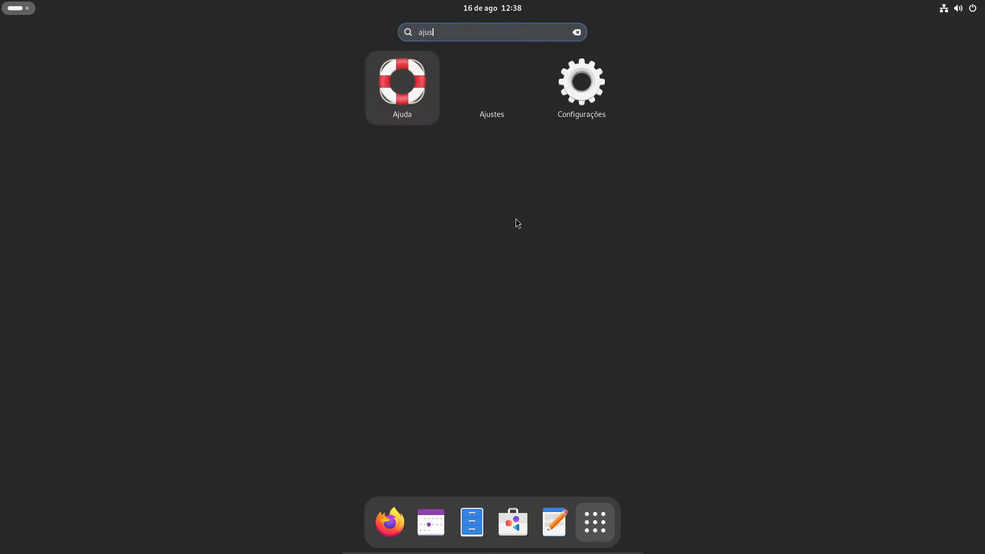
click(457, 116)
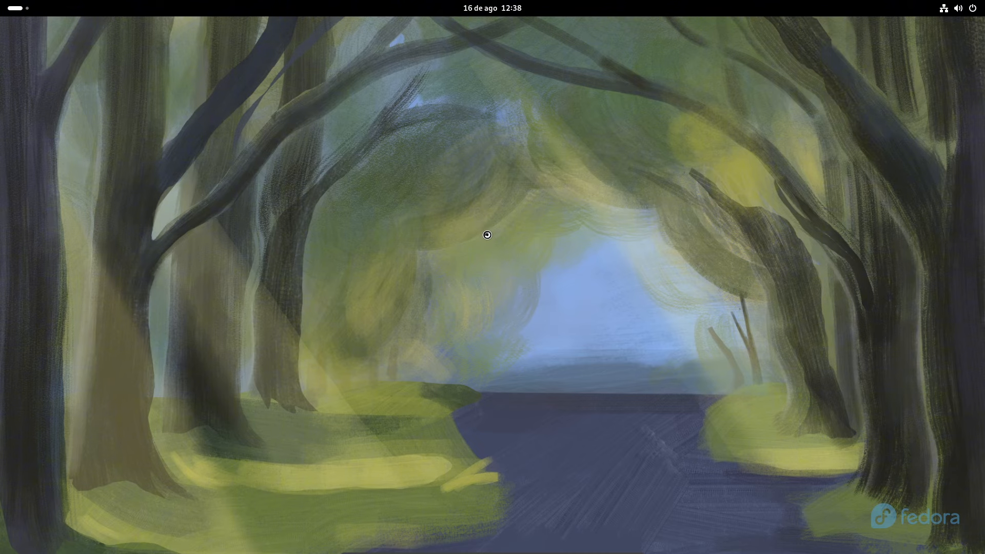
click(487, 8)
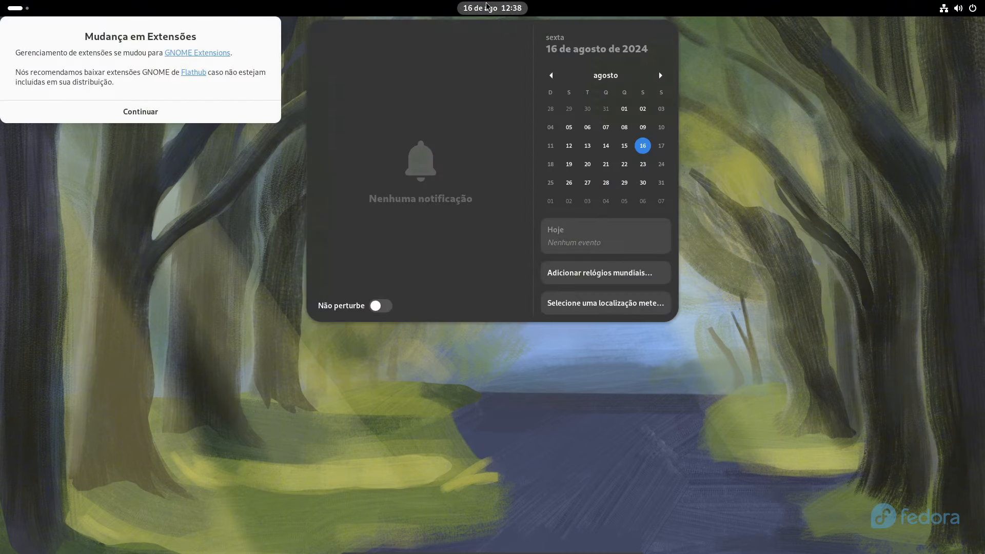
Dismiss the extensions notice and look over the Aparência icon themes without changing them
click(489, 297)
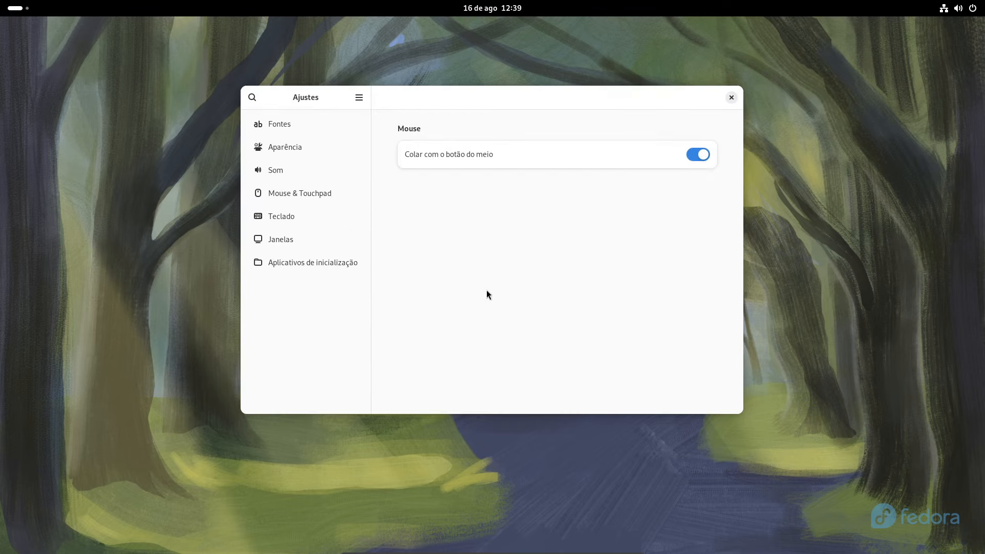
click(290, 148)
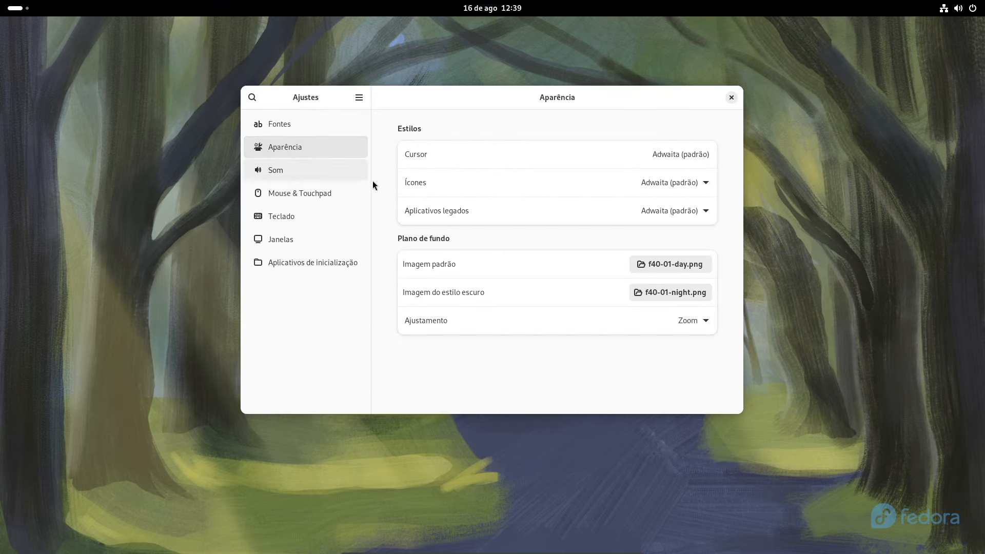
click(698, 182)
click(698, 182)
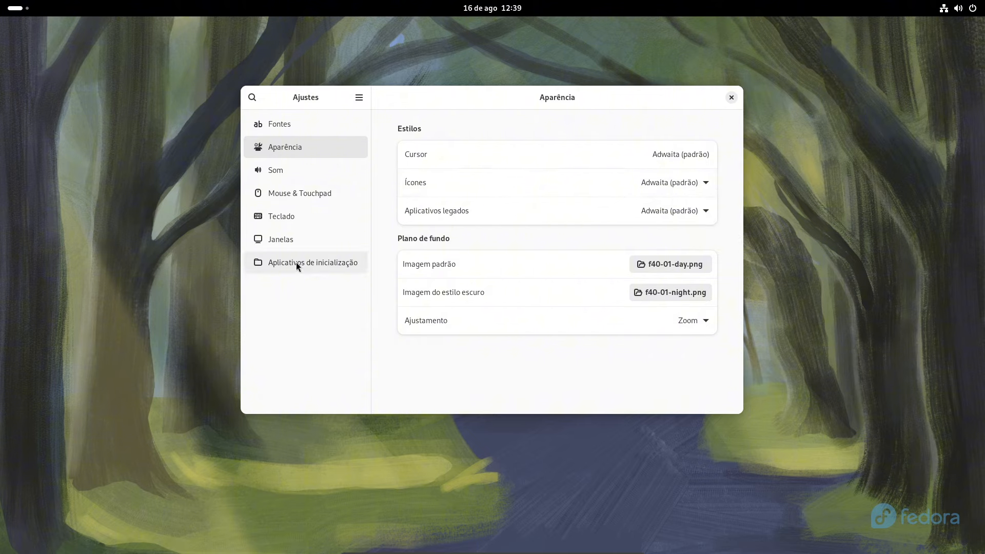
Enable the Maximizar title-bar button under Janelas, then close Ajustes
click(291, 242)
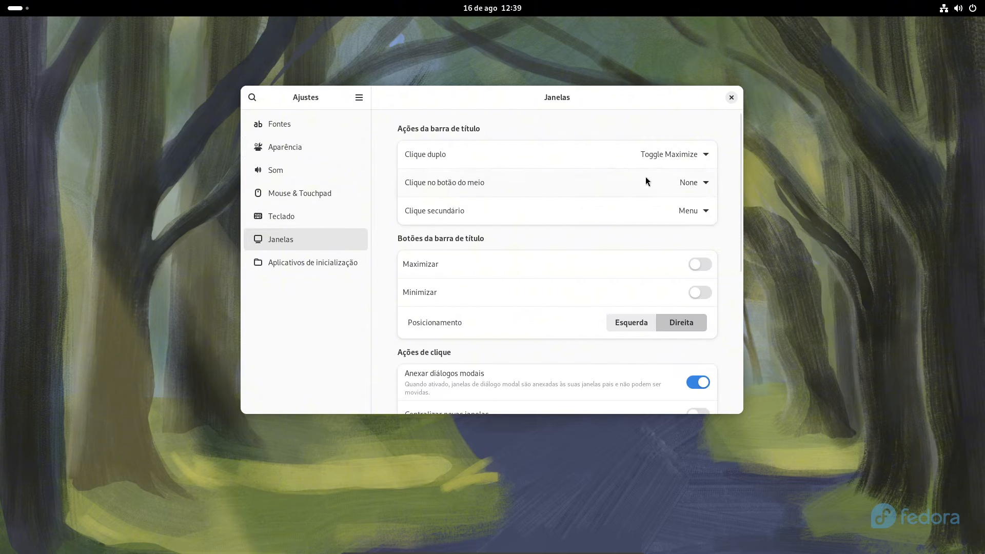
click(701, 265)
scroll(471, 331, down, 4)
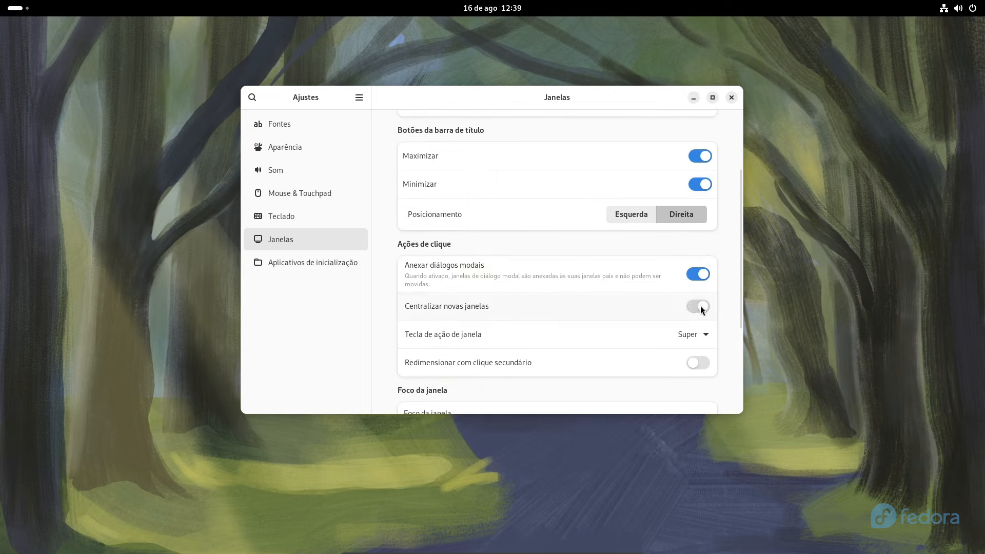
scroll(525, 266, down, 4)
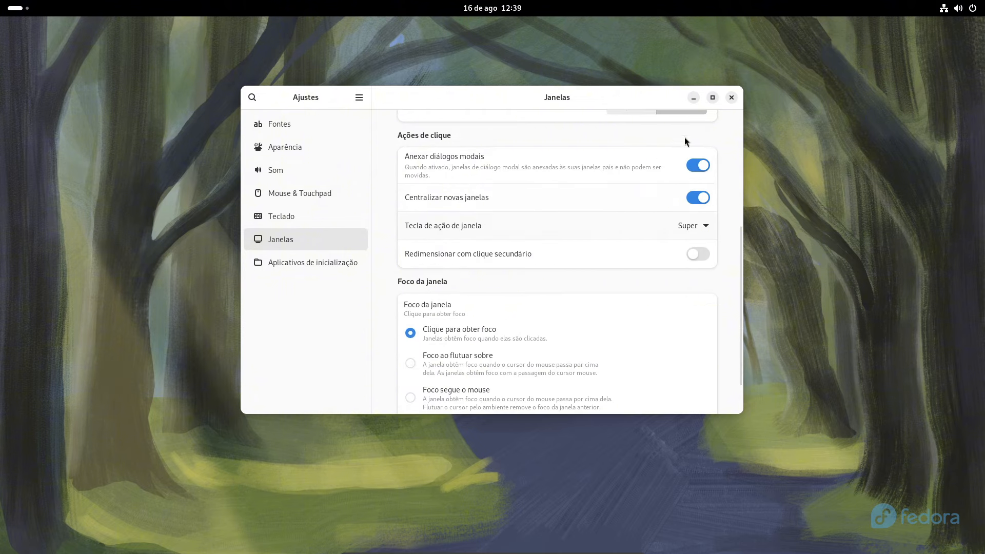
click(732, 99)
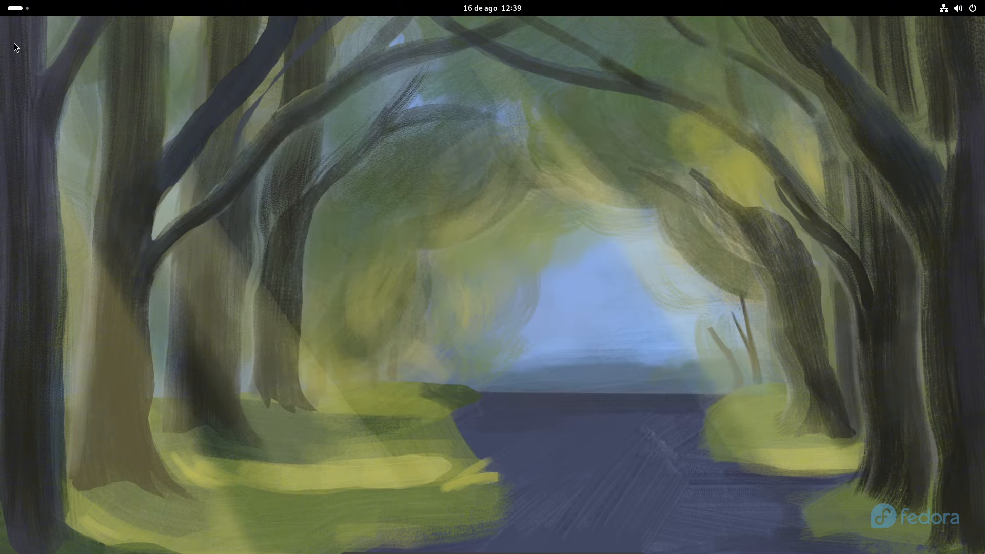
Launch Gerenciador de Extensões from the app grid
click(17, 9)
click(595, 522)
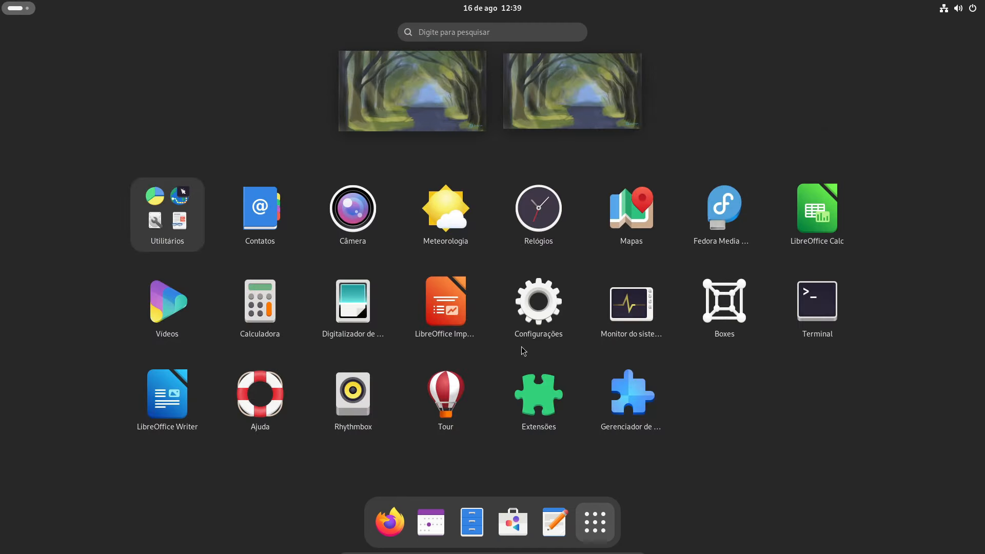
click(624, 401)
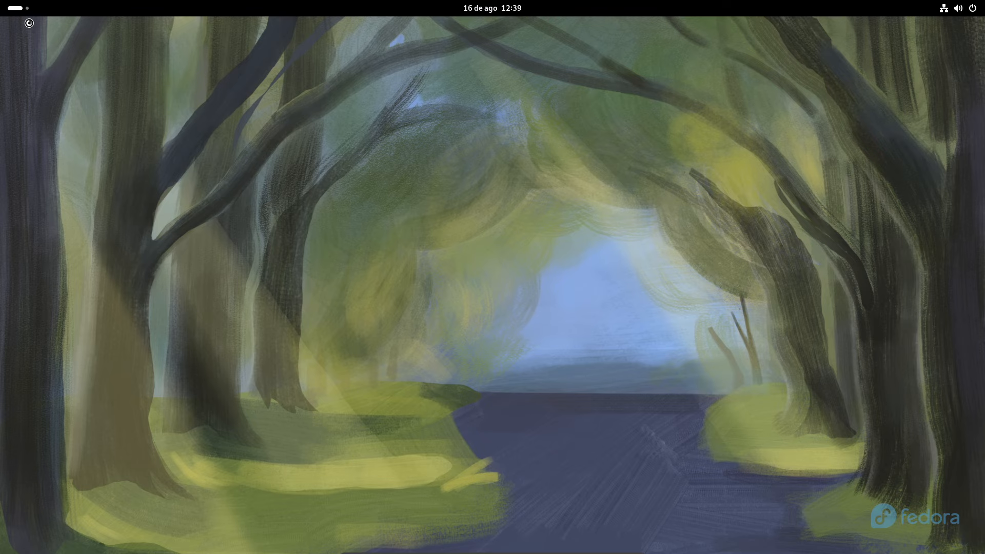
Group Gerenciador de Extensões with Extensões, and move Ajuda and Tour into Acessórios
click(20, 8)
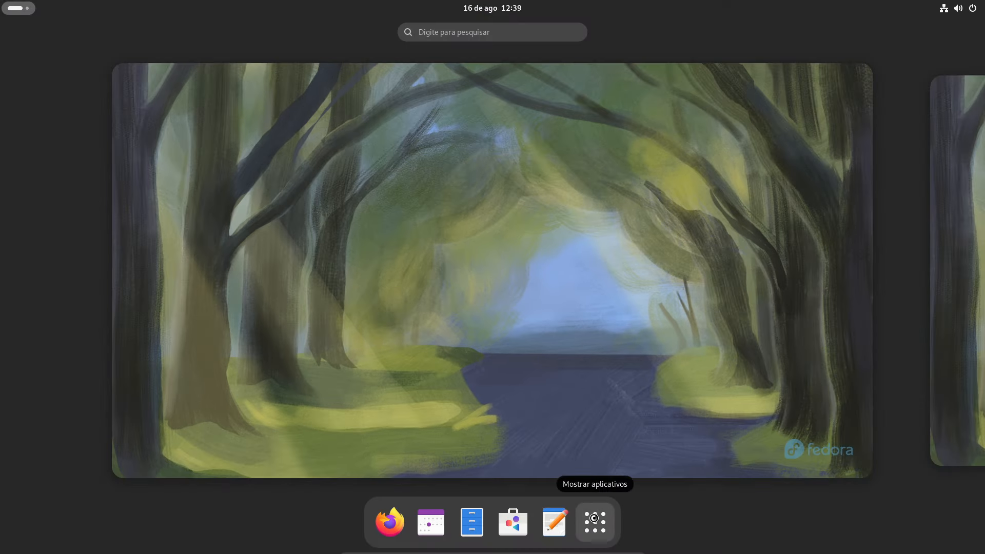
click(595, 522)
drag(631, 398, 228, 231)
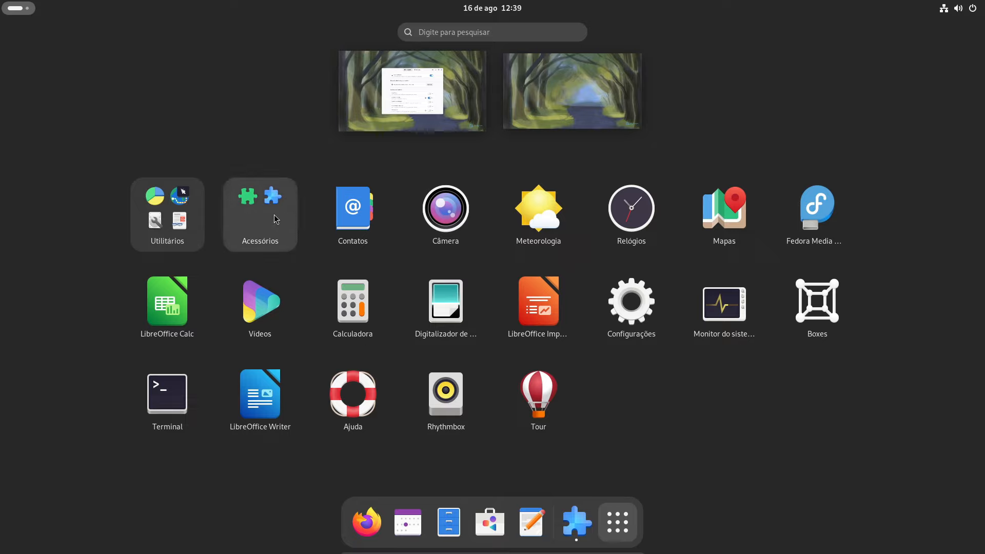
drag(353, 392, 260, 216)
drag(445, 395, 260, 218)
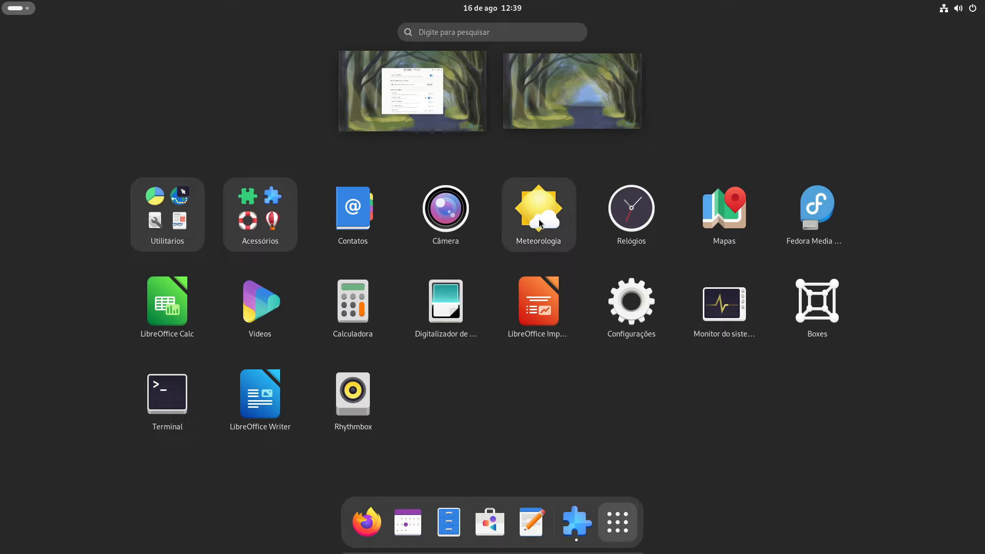
Folder Mapas, Meteorologia and Relógios together; group LibreOffice Writer, Calc and Impress; add Contatos
drag(724, 208, 549, 223)
drag(643, 218, 335, 211)
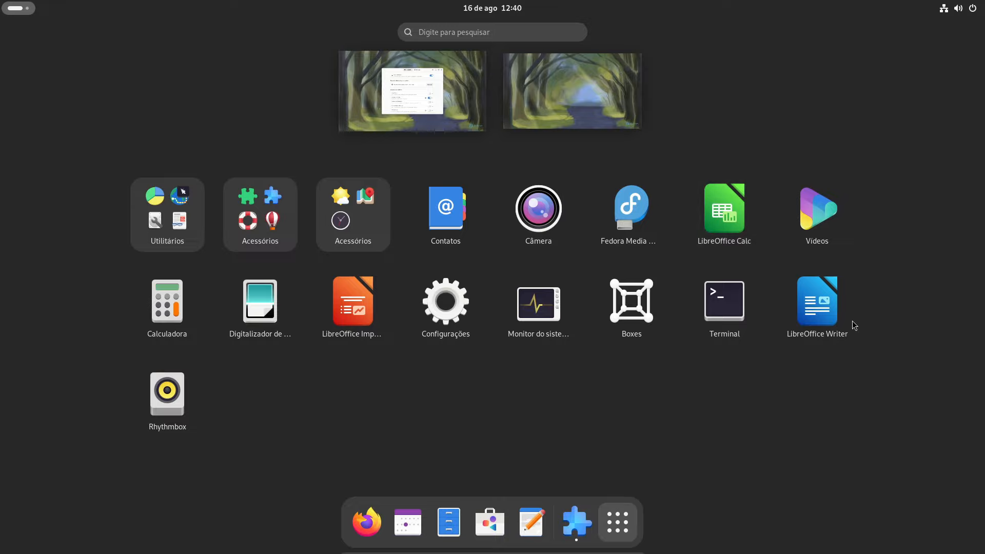
drag(849, 323, 606, 273)
drag(359, 303, 440, 224)
drag(524, 237, 354, 225)
Start renaming the second Acessórios folder to Data e Hora
click(362, 227)
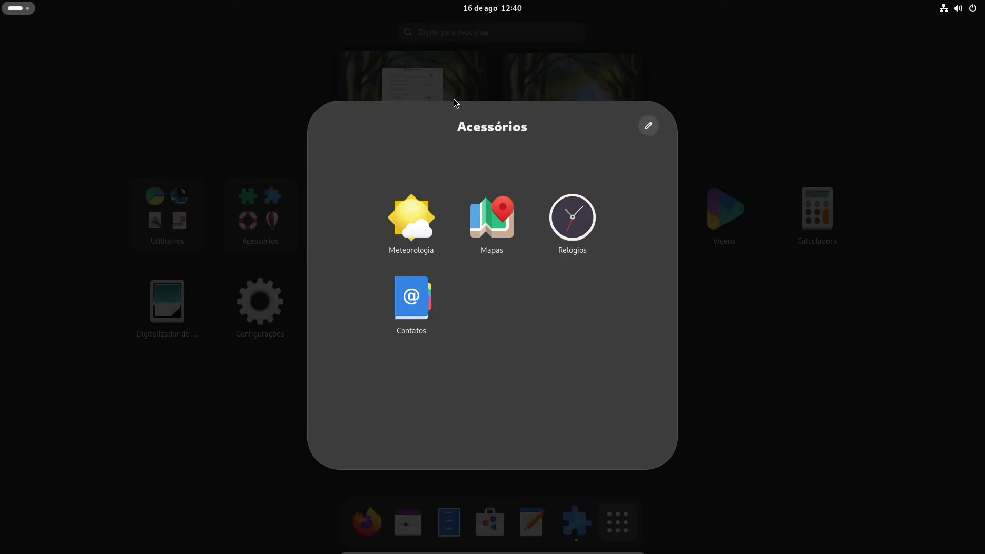
click(647, 126)
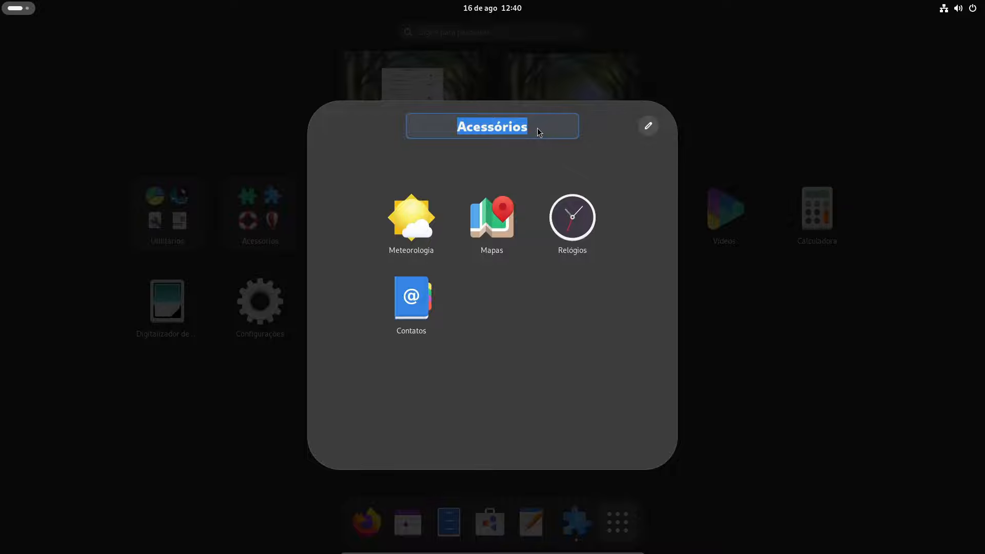
text(C)
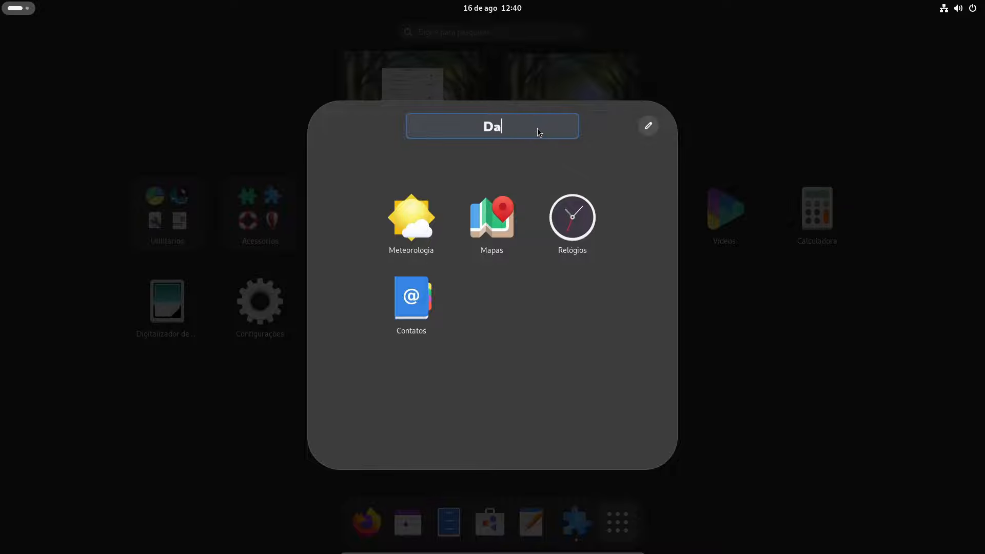
text(ata e Hora)
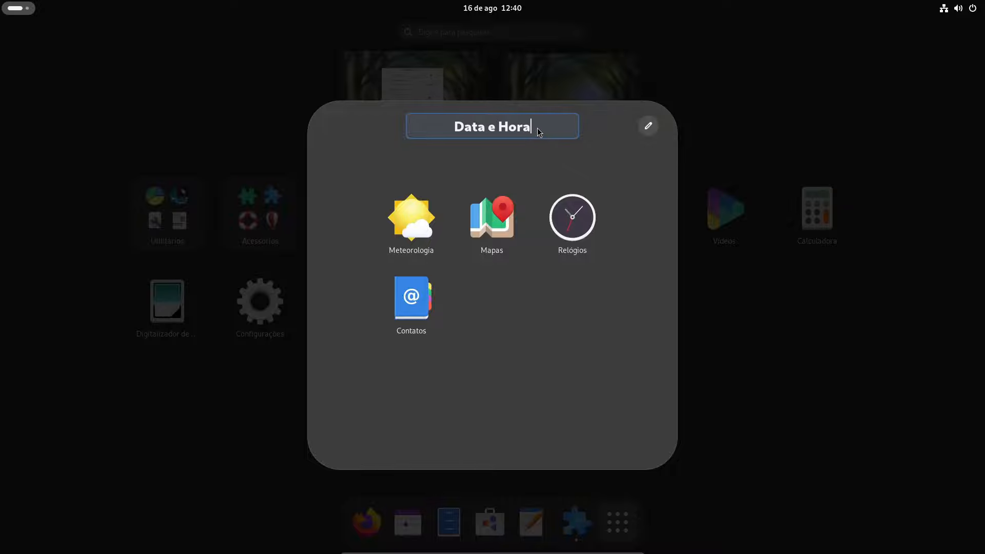
Confirm the Data e Hora folder name and take Contatos back out of it
key(Escape)
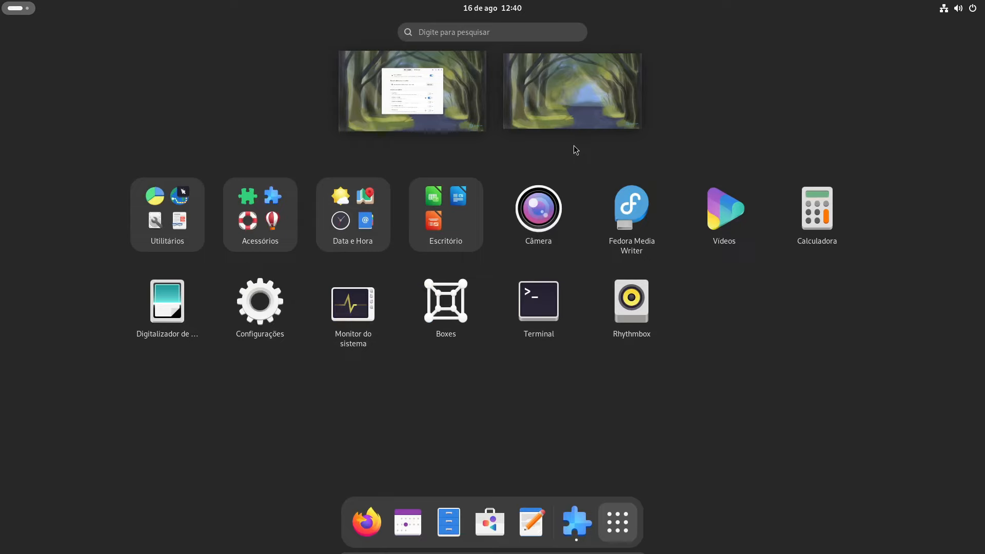
click(370, 223)
drag(407, 308, 451, 228)
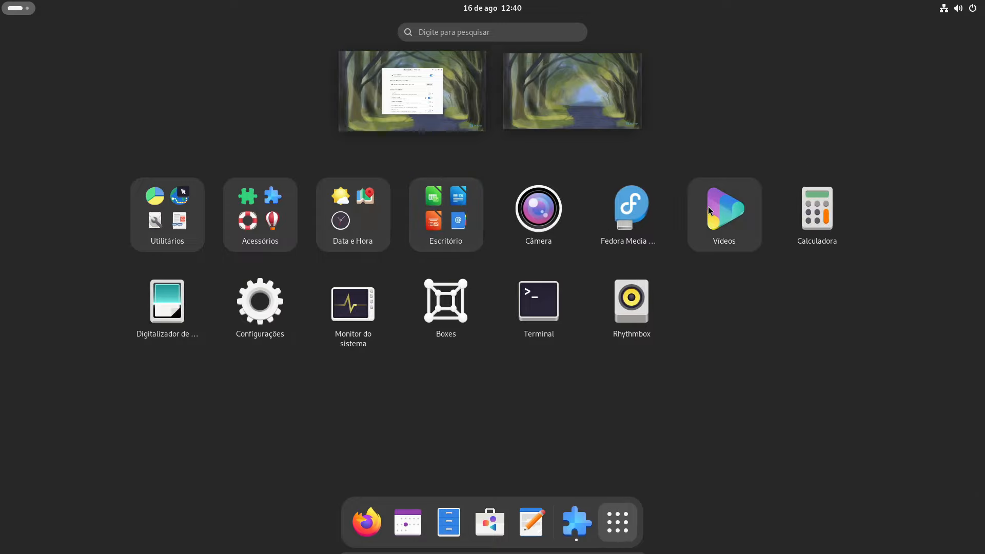
Make a Multimídia folder of Câmera, Vídeos, Rhythmbox; file Calculadora; pair Boxes with Fedora Media Writer
drag(708, 237, 552, 226)
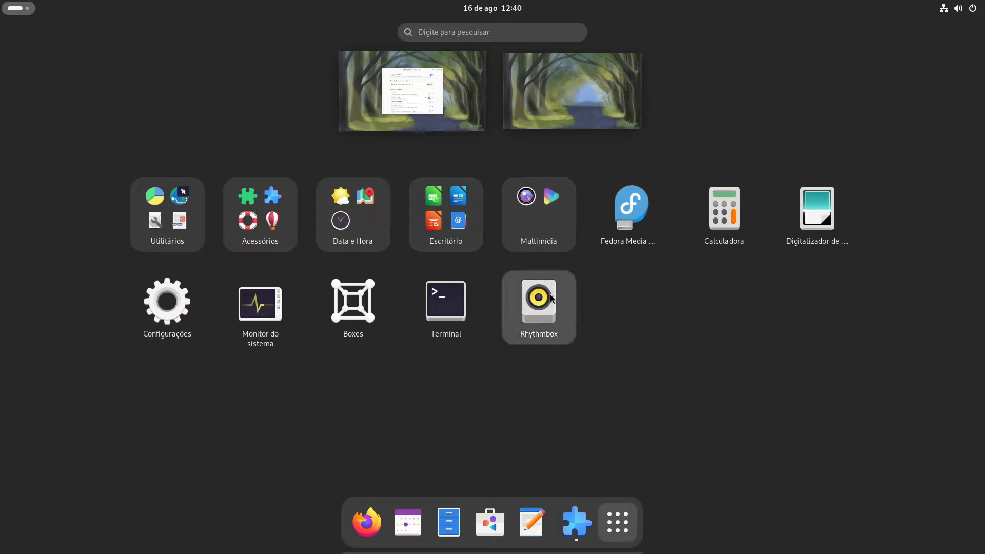
drag(536, 302, 555, 225)
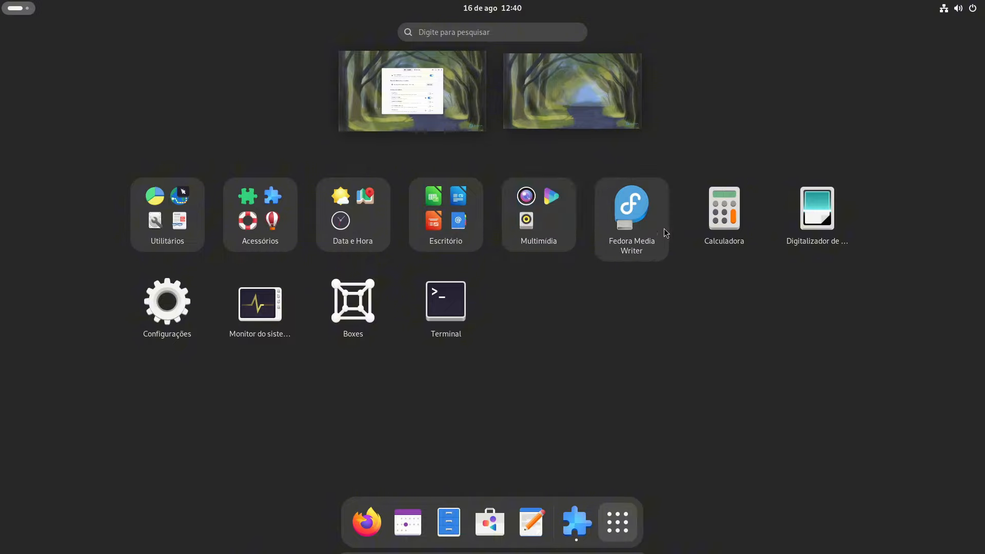
drag(817, 210, 441, 228)
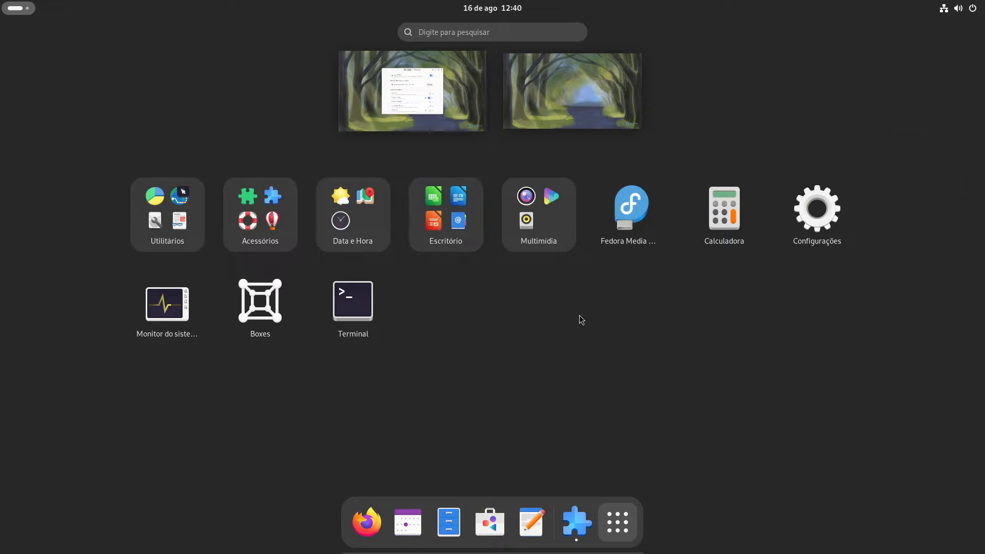
drag(719, 222, 359, 225)
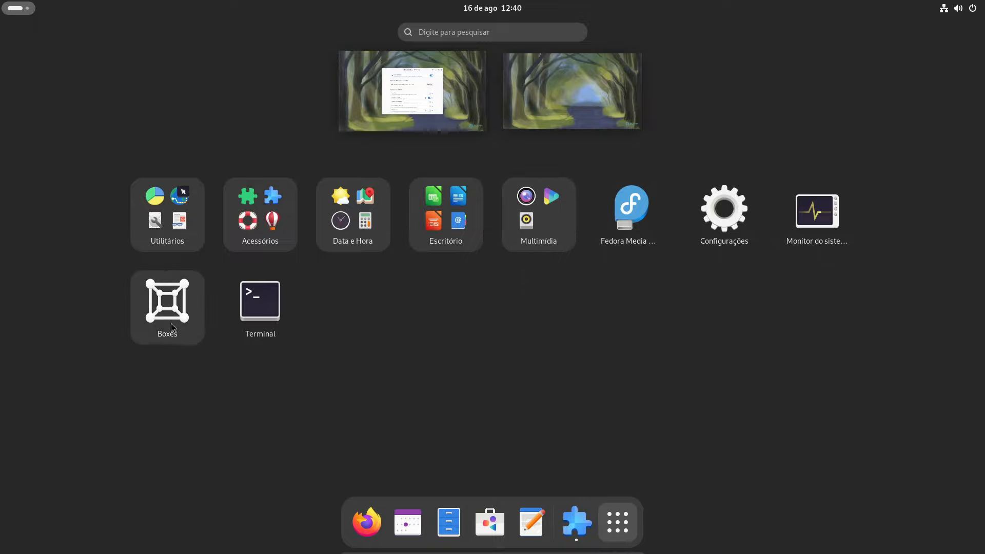
drag(170, 321, 630, 213)
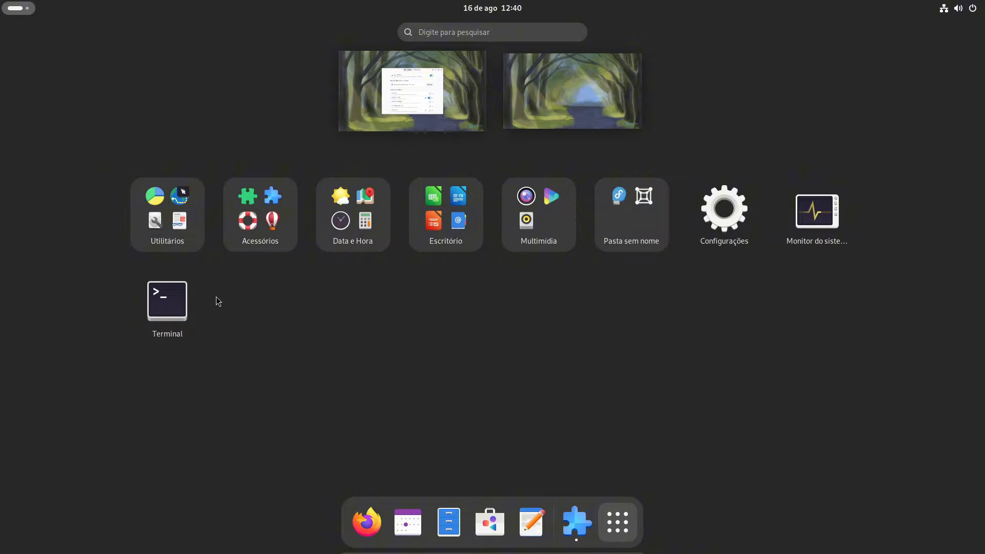
Pin Terminal to the favourites and combine Monitor do sistema with Configurações into a folder
right_click(188, 304)
click(268, 317)
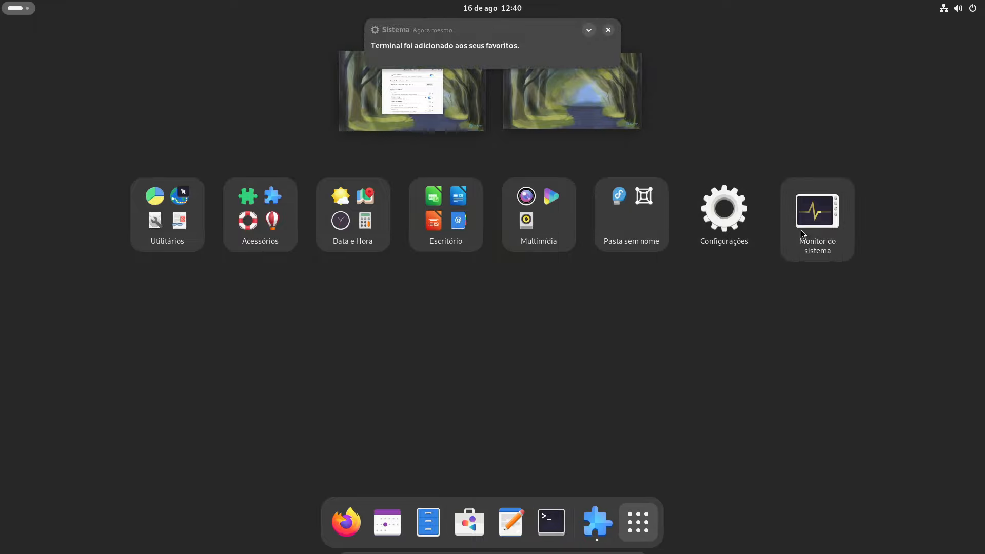
drag(808, 220, 724, 211)
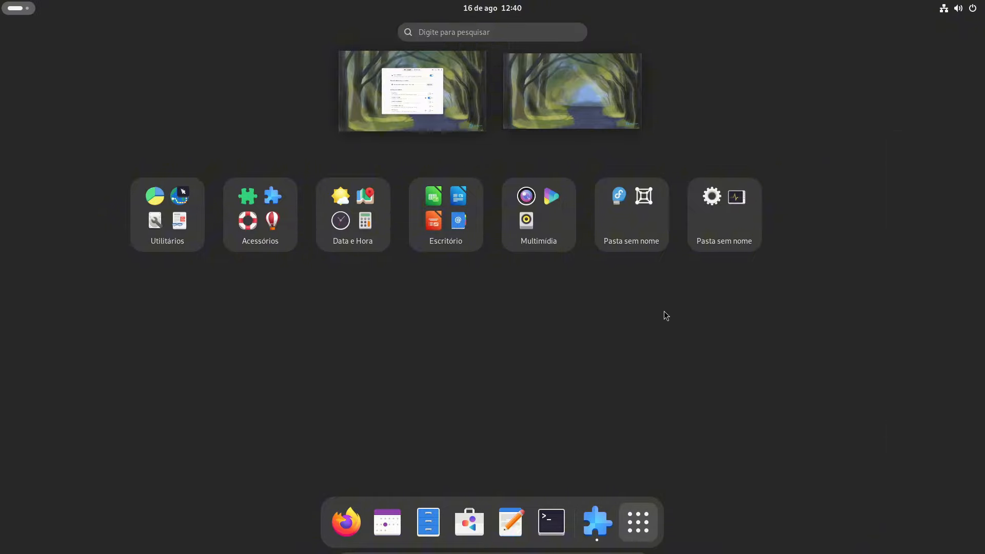
Rename the new folder to 'Sistema' and close it
click(721, 185)
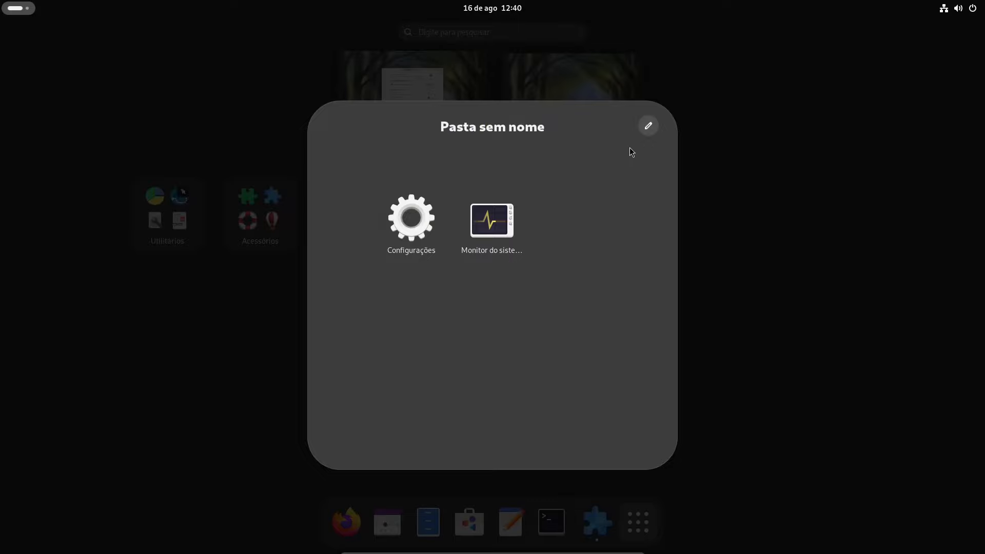
click(649, 126)
text(Sistema)
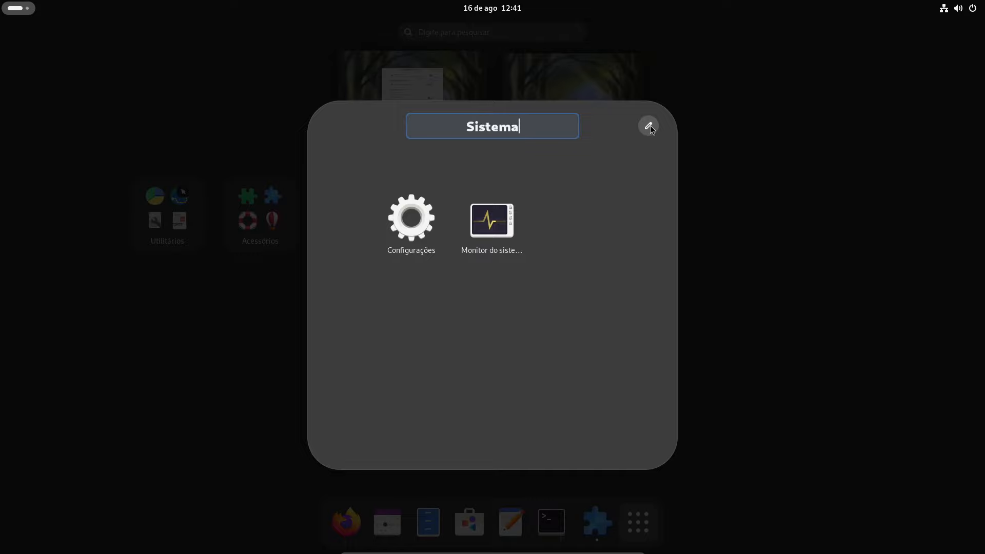
key(Return)
key(Escape)
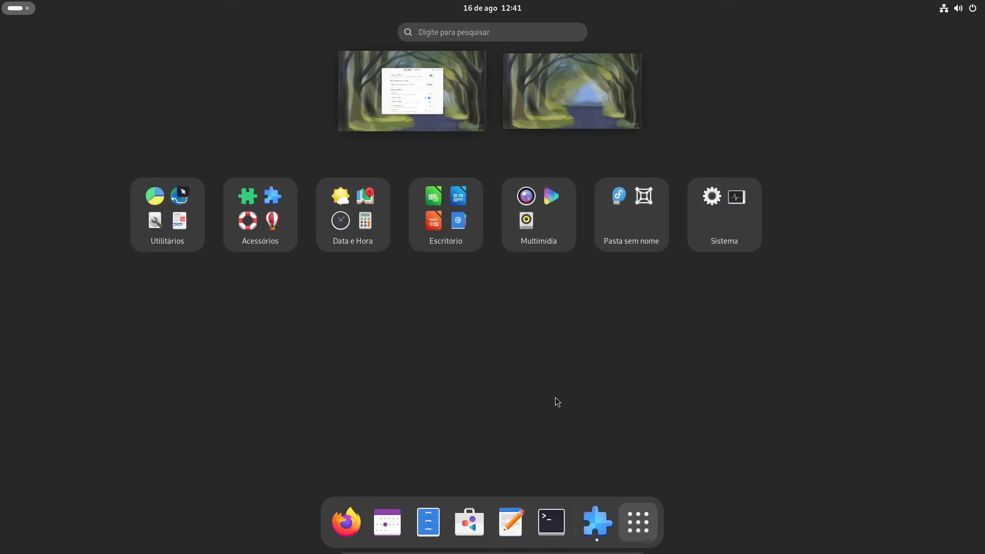
Unpin Calendário from the dock and put it into the Data e Hora folder
right_click(385, 529)
click(398, 452)
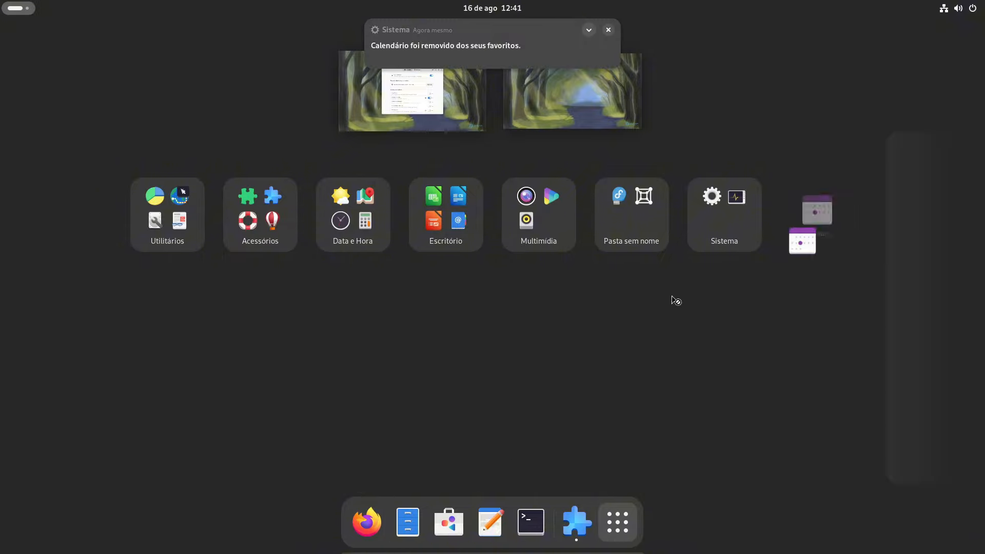
drag(676, 300, 353, 221)
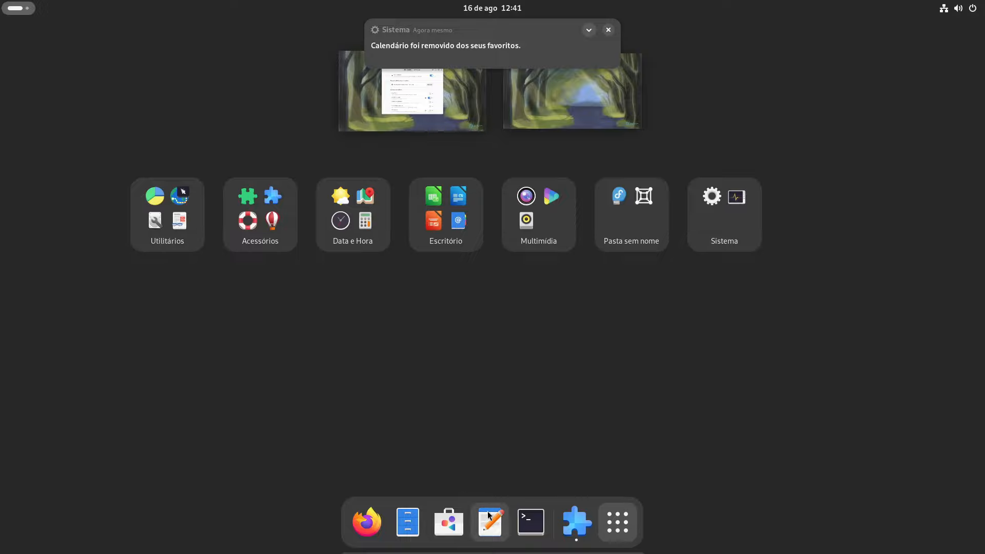
Unpin Editor de Texto from the dock and put it into the Escritório folder
right_click(488, 516)
click(481, 451)
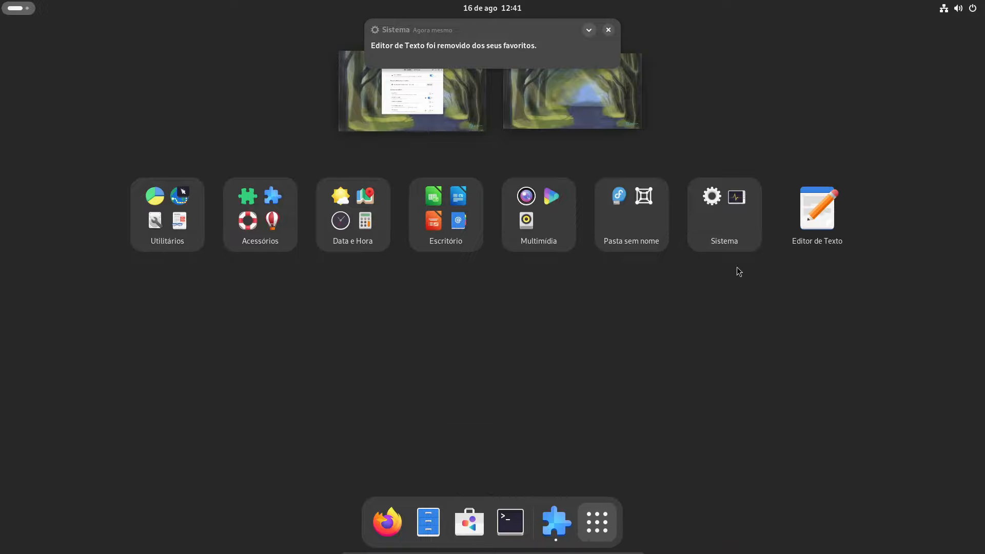
drag(817, 210, 441, 221)
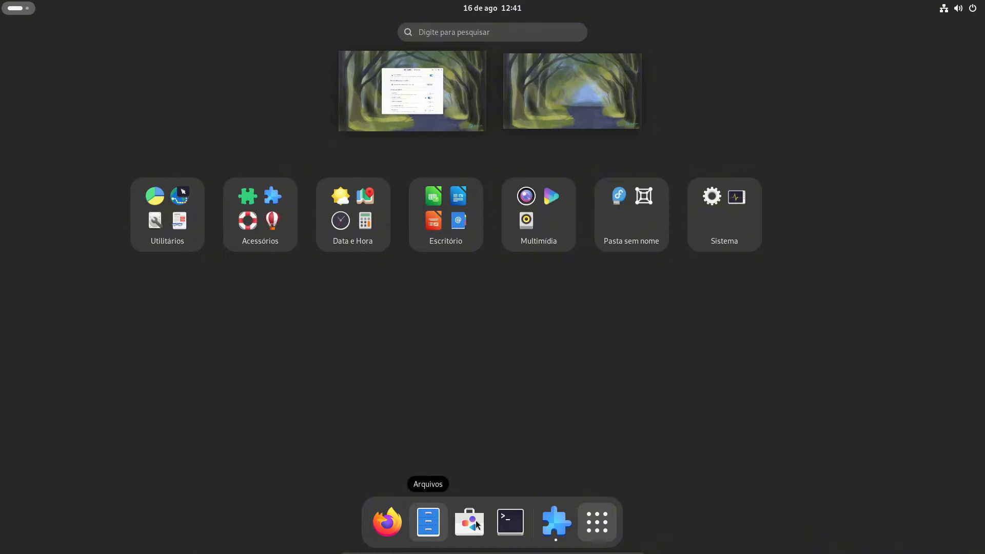
Install Dash to Dock from the Navegar catalogue via a 'dash to' search
click(598, 526)
click(574, 291)
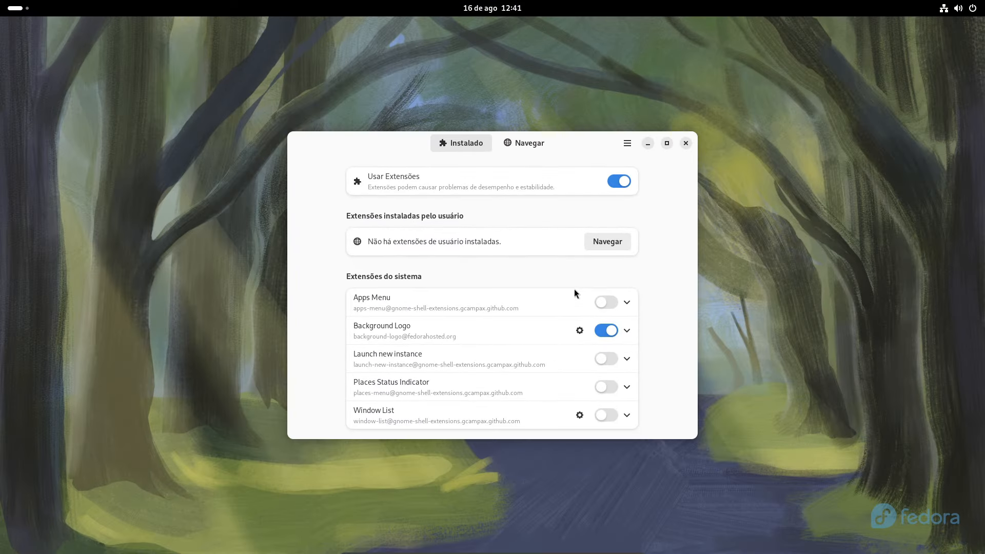
click(523, 147)
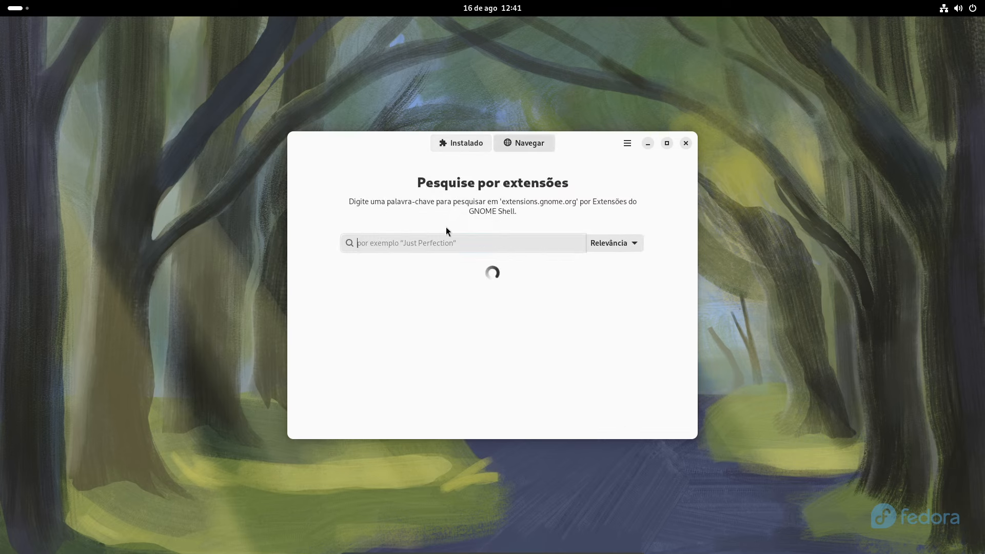
text(dash to)
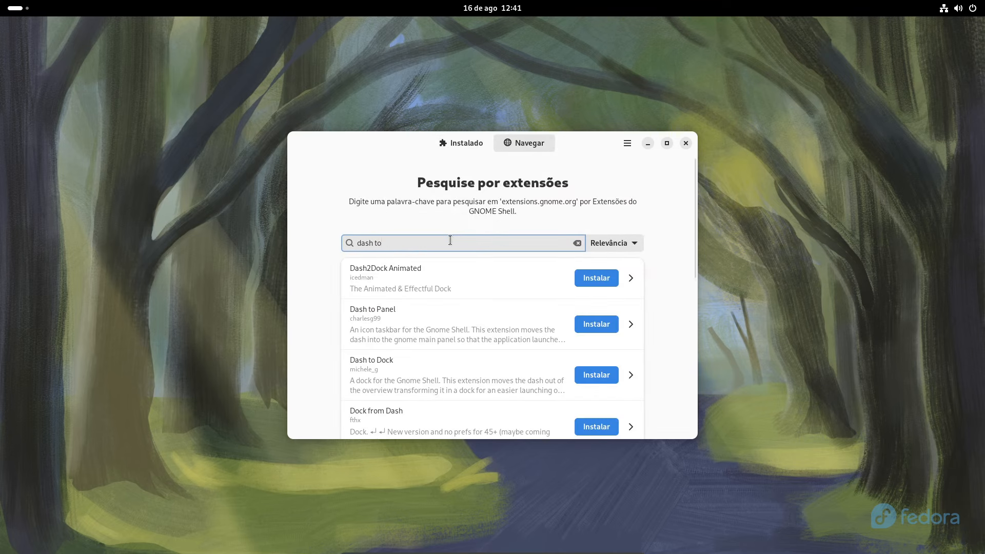
click(589, 380)
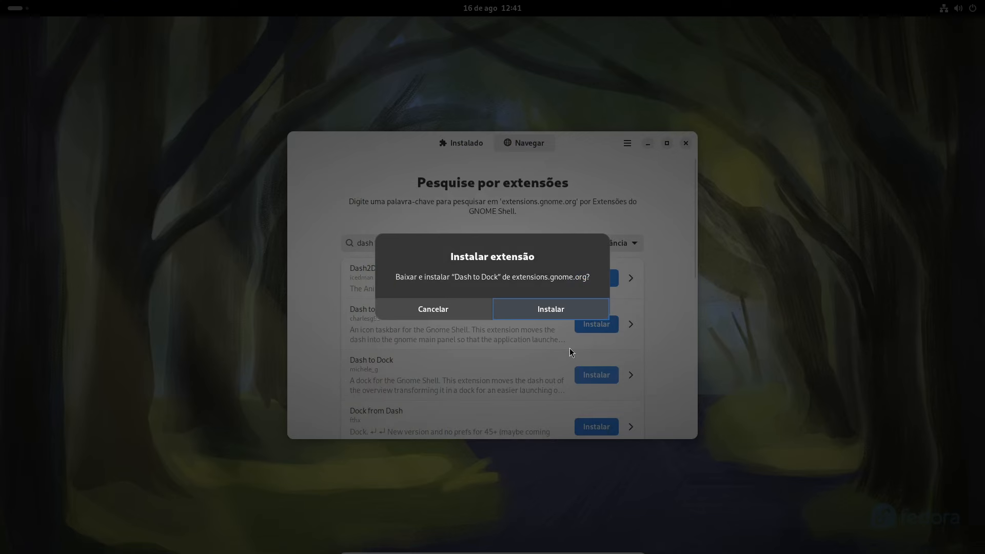
click(553, 312)
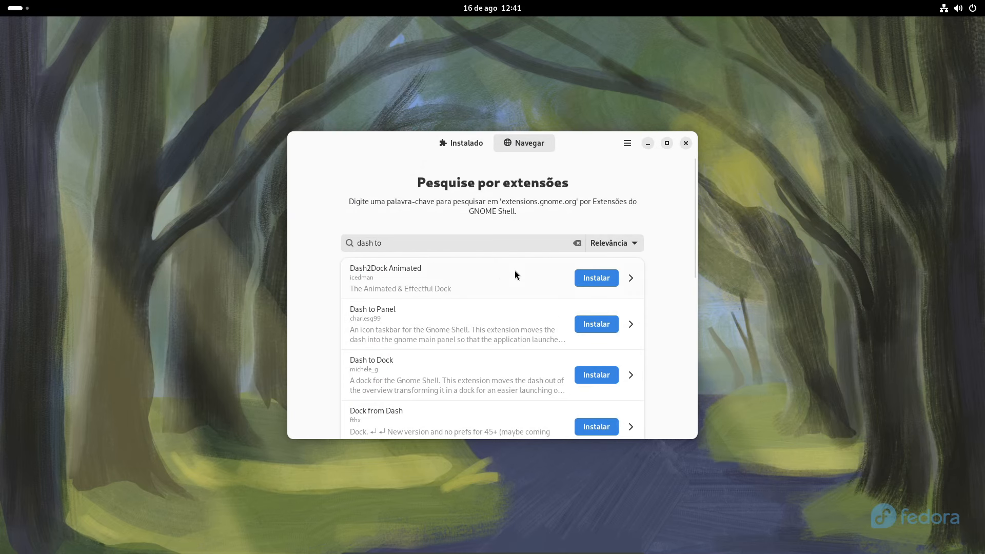
Search 'Blur My' and install the Blur my Shell extension
click(496, 246)
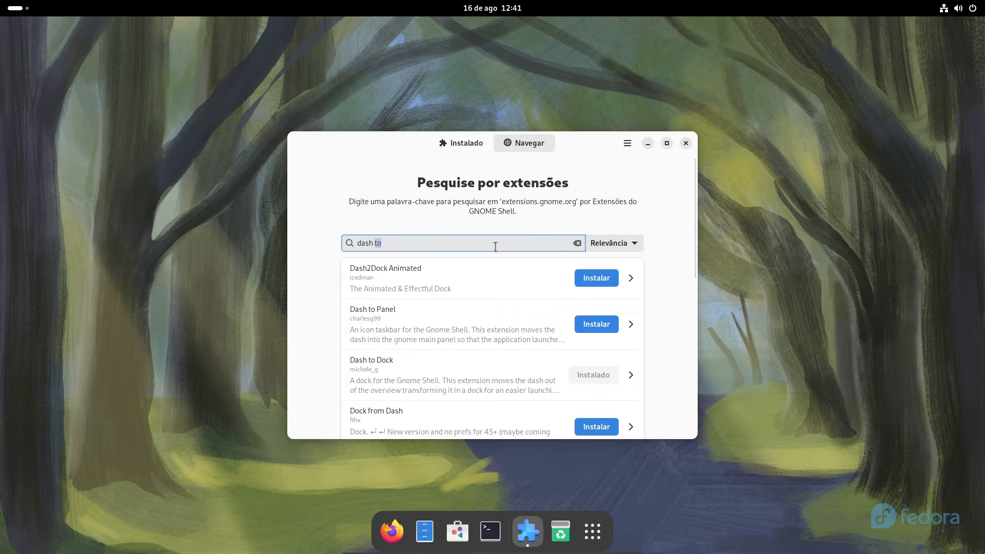
key(BackSpace)
key(BackSpace)
key(BackSpace)
text(B)
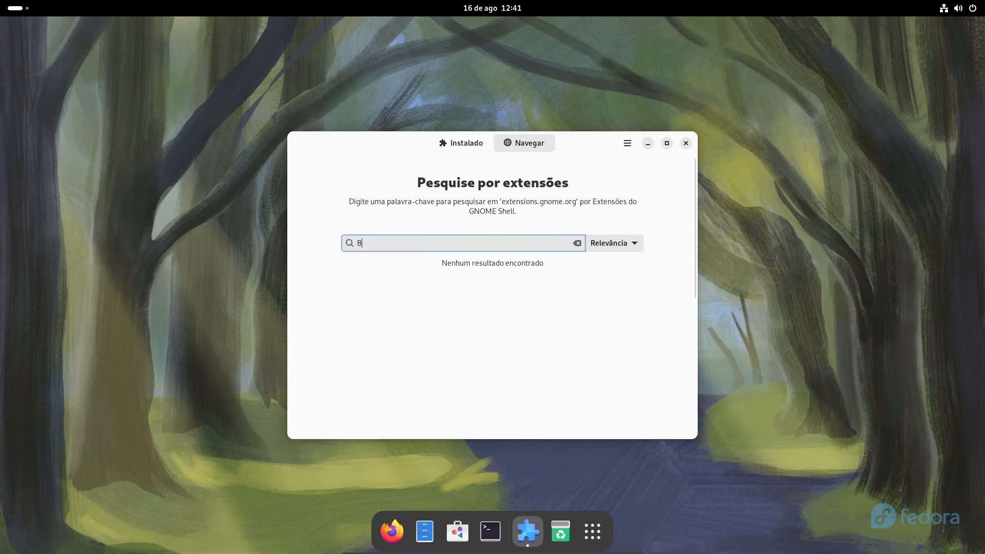
text(lur Mu)
key(BackSpace)
text(y)
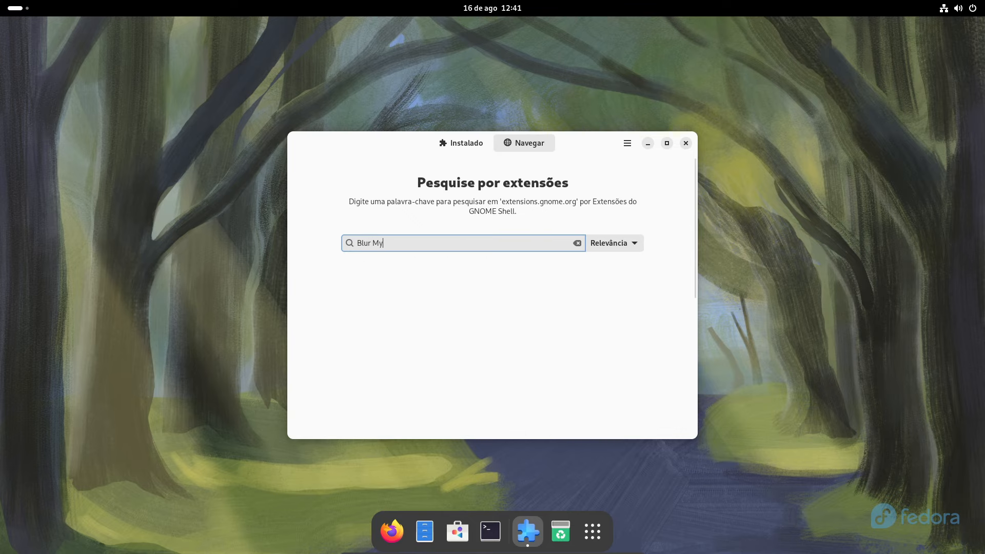
click(584, 284)
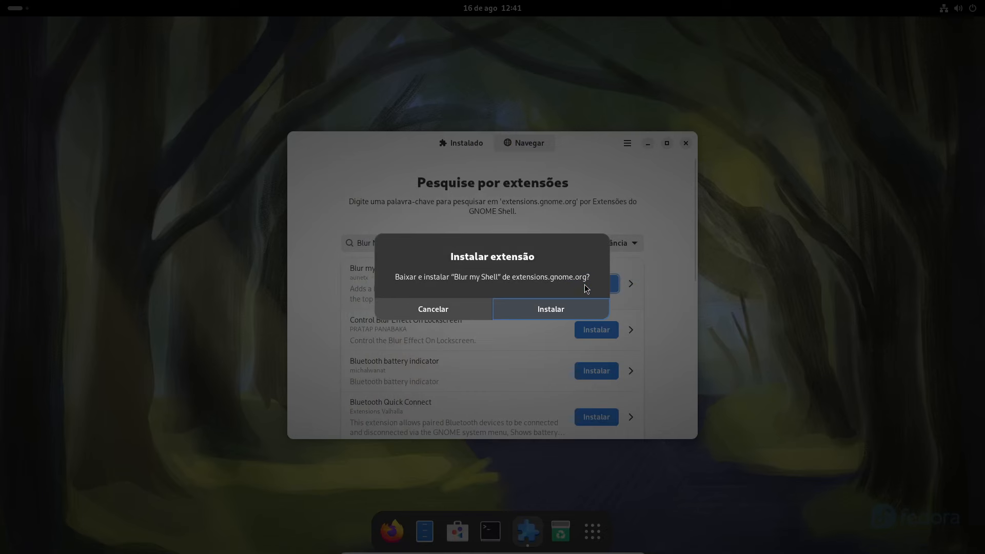
click(529, 304)
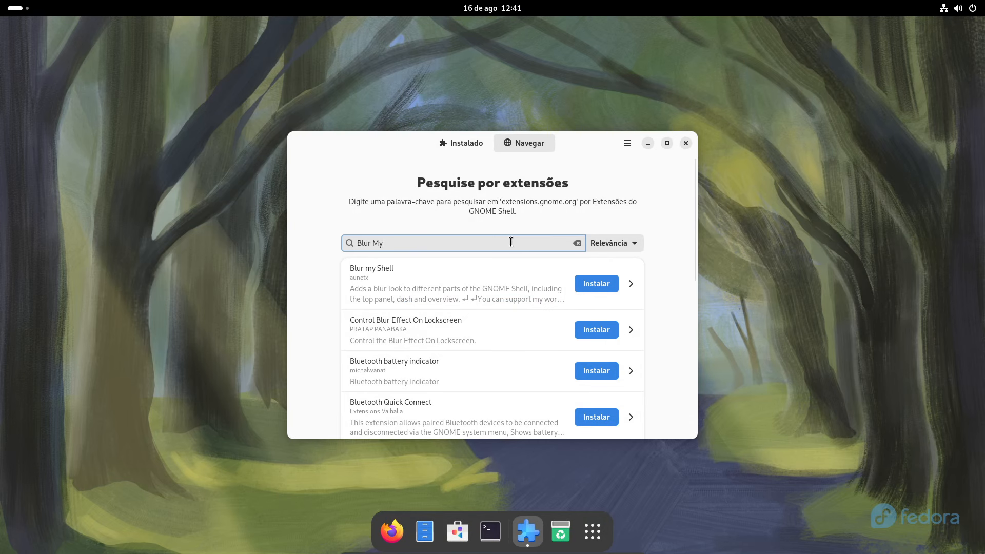
Search 'Vittal' and install the Vitals extension
key(BackSpace)
key(BackSpace)
key(BackSpace)
key(BackSpace)
key(BackSpace)
key(BackSpace)
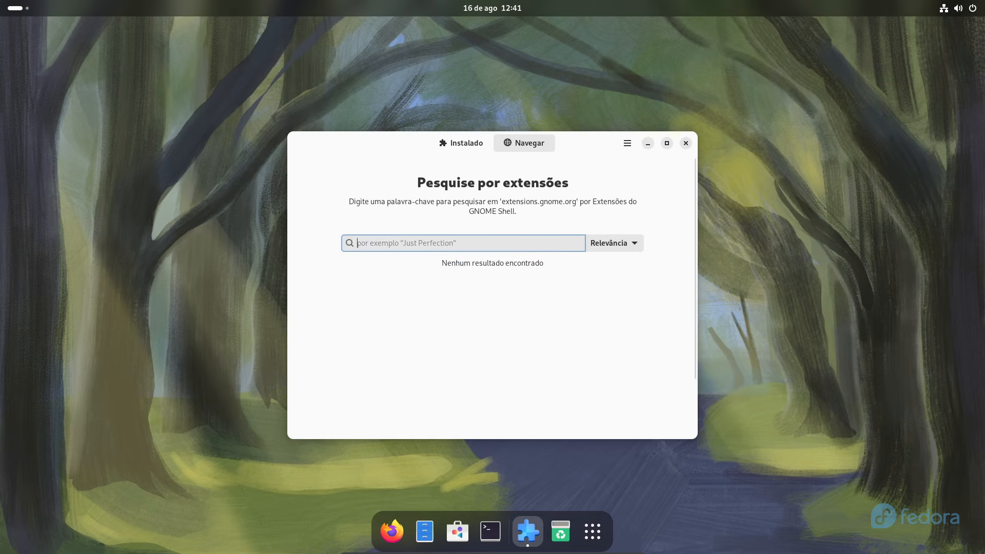
text(Vitta)
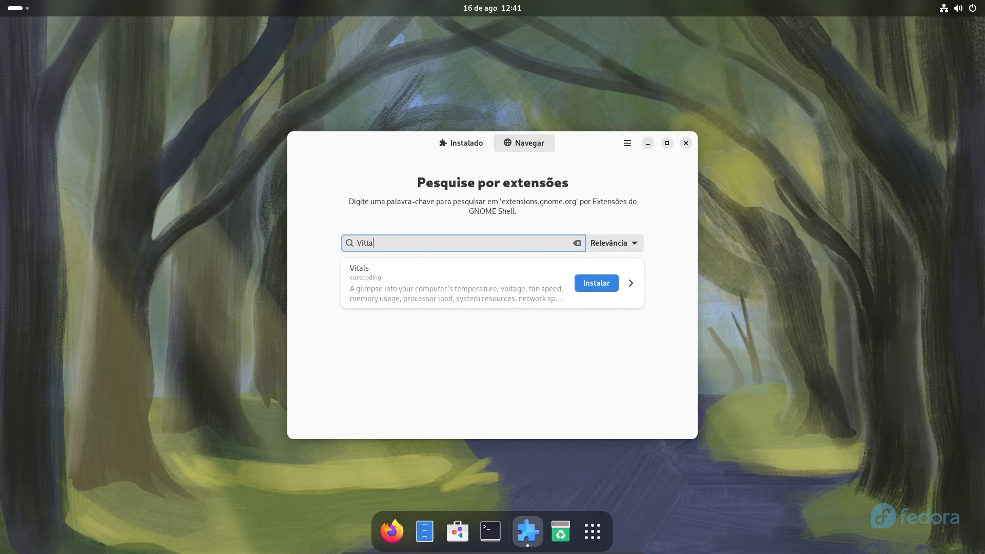
text(l)
click(594, 286)
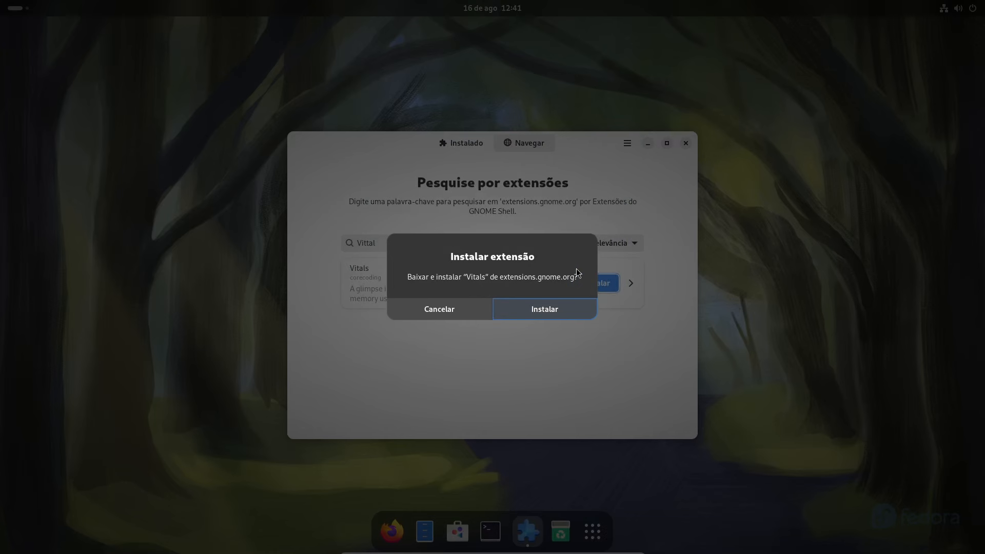
click(521, 309)
click(487, 238)
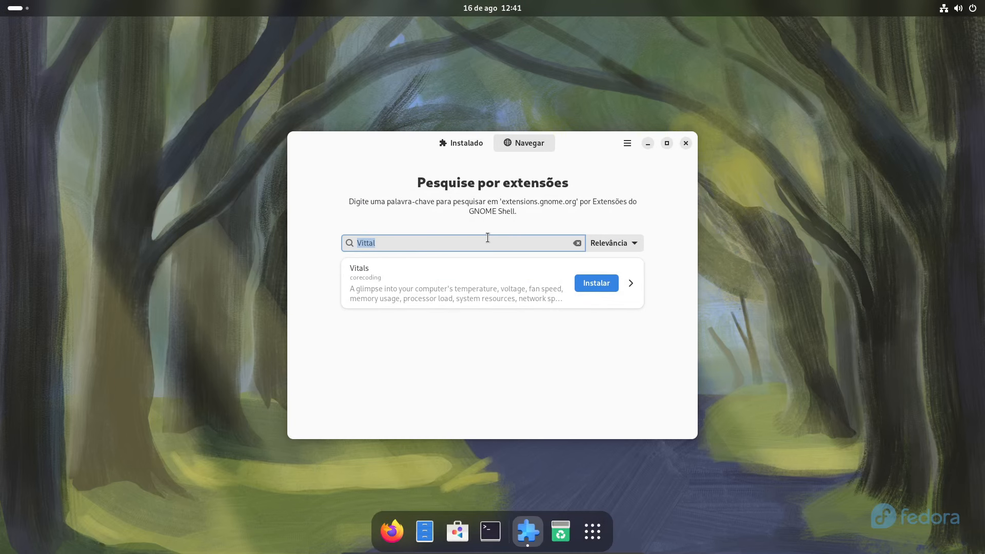
Search the catalogue for 'tray' and load more results
key(BackSpace)
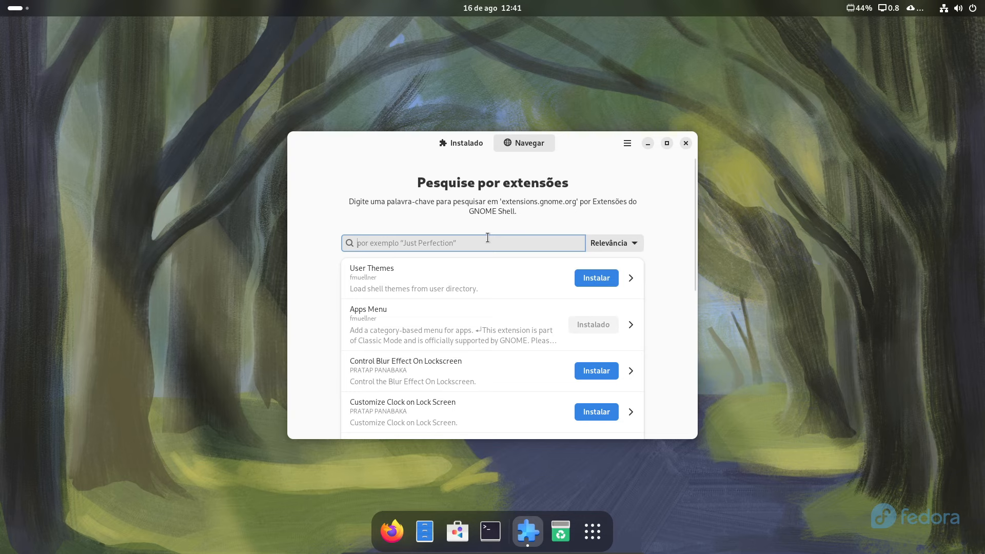
text(tray)
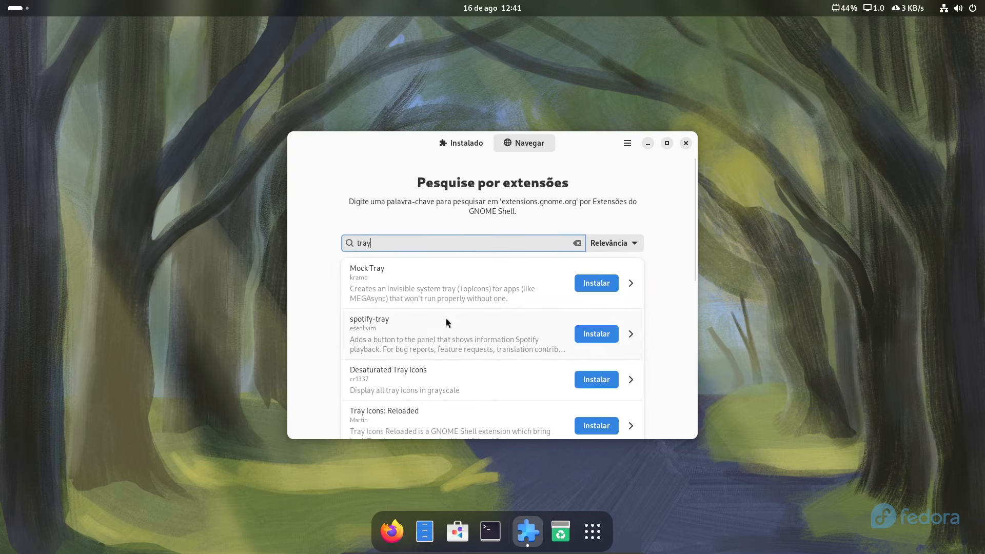
scroll(447, 319, down, 5)
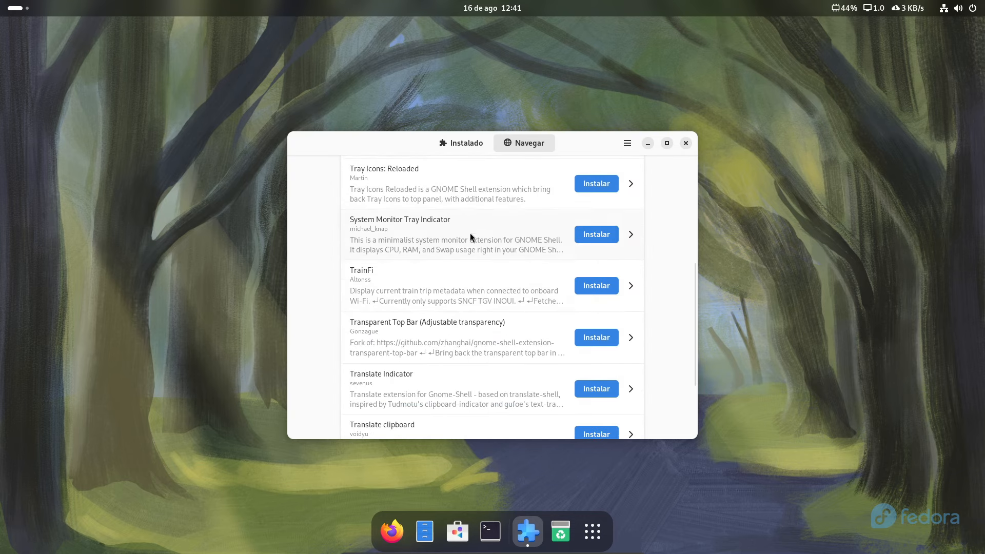
scroll(449, 259, down, 1)
scroll(447, 266, down, 2)
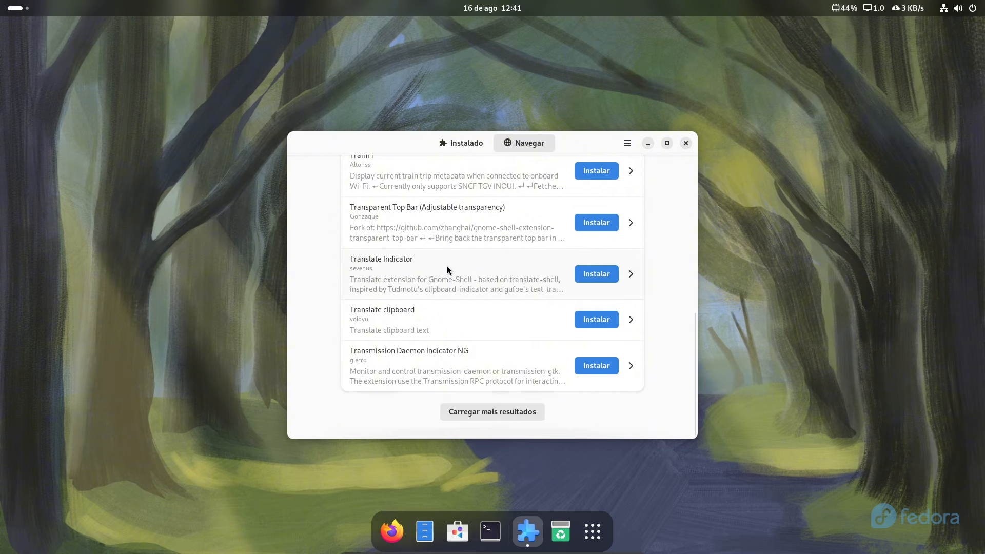
click(487, 415)
Install the AppIndicator and KStatusNotifierItem Support extension
scroll(460, 310, down, 4)
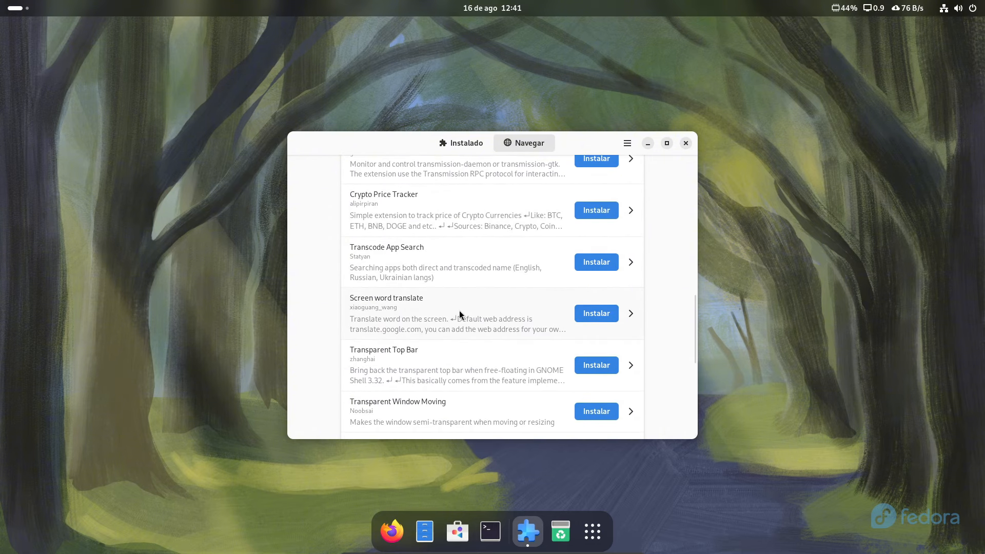
scroll(460, 314, down, 3)
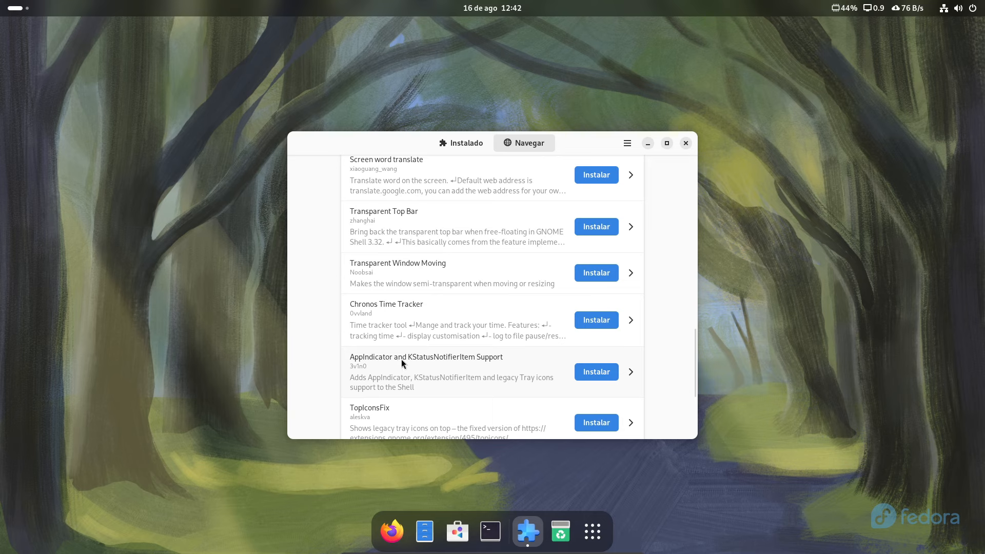
click(586, 376)
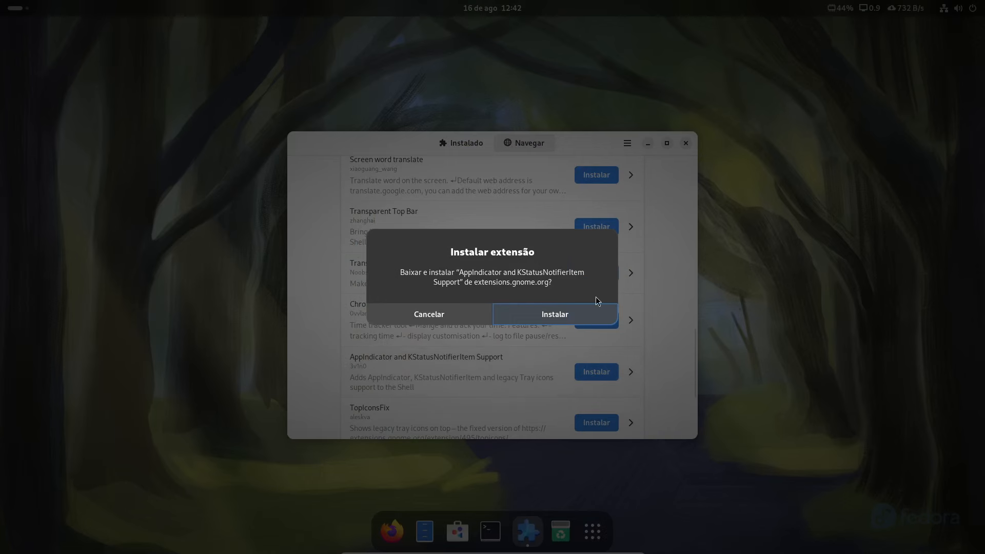
click(560, 318)
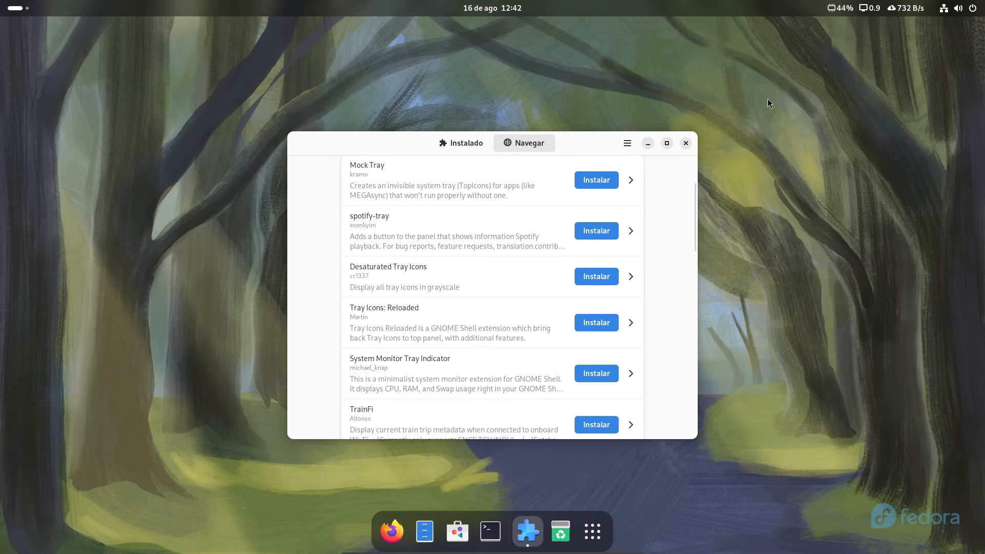
Show the Instalado extensions list, then briefly open and close the app grid and Activities overview
click(476, 142)
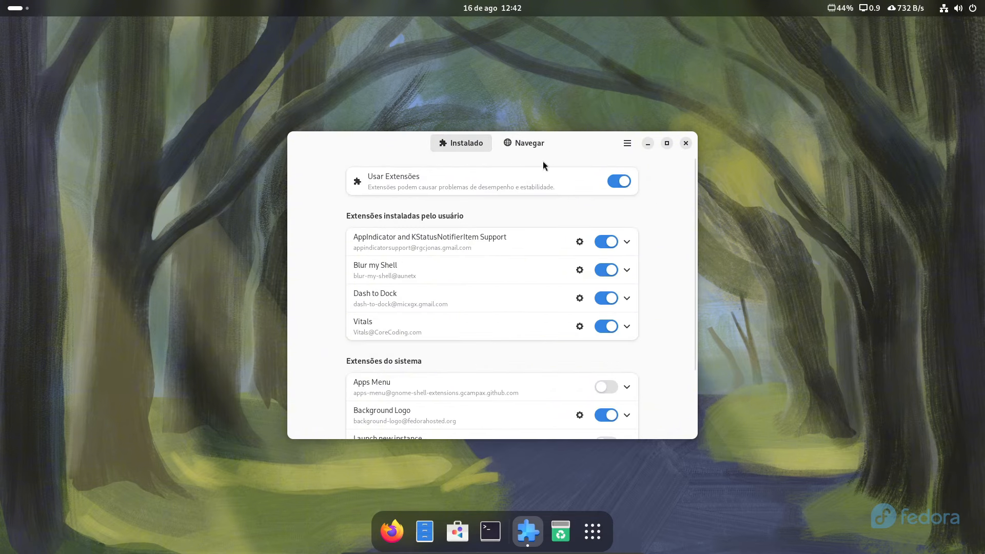
click(593, 531)
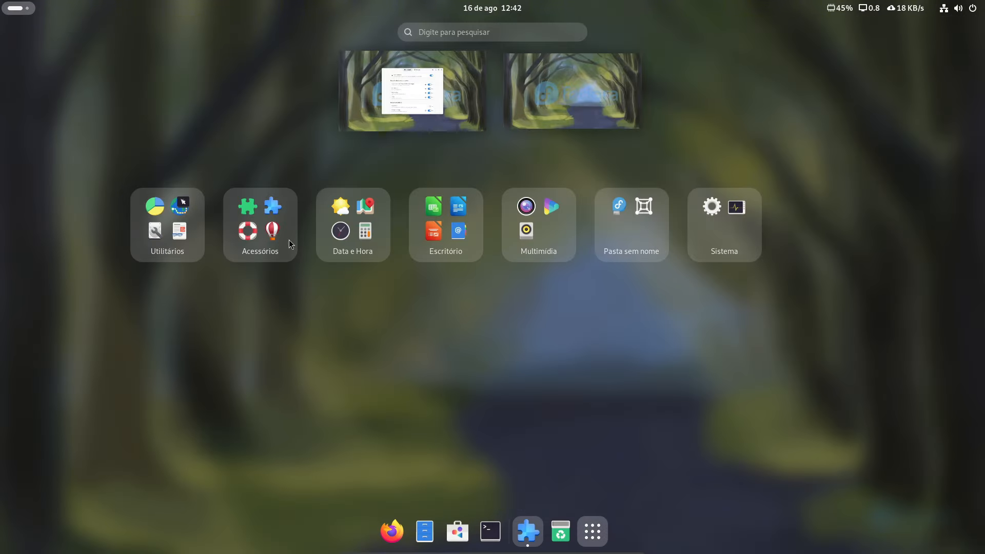
click(446, 380)
click(21, 6)
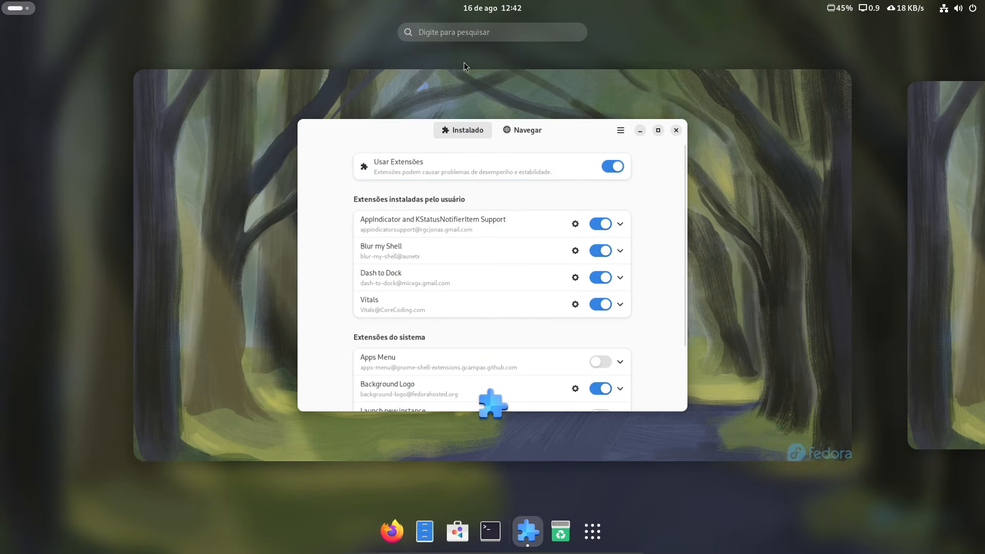
click(611, 58)
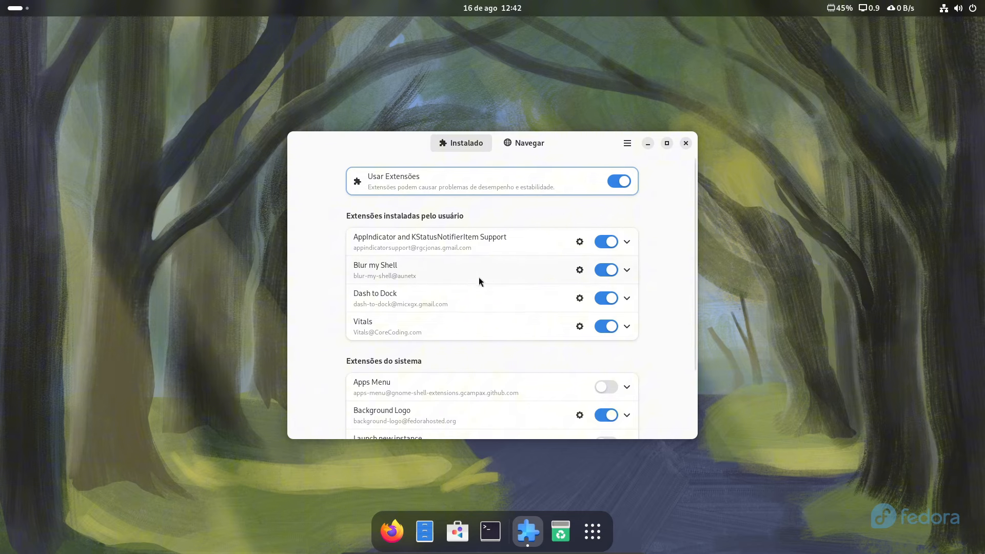
Open Blur my Shell's preferences on the Painel tab with top-panel blur switched on
click(580, 271)
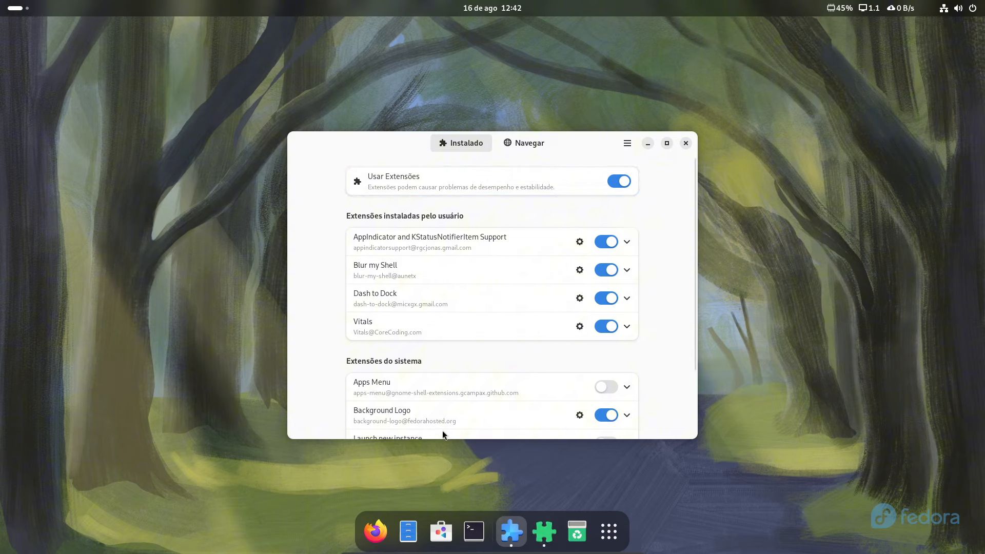
drag(511, 152, 514, 127)
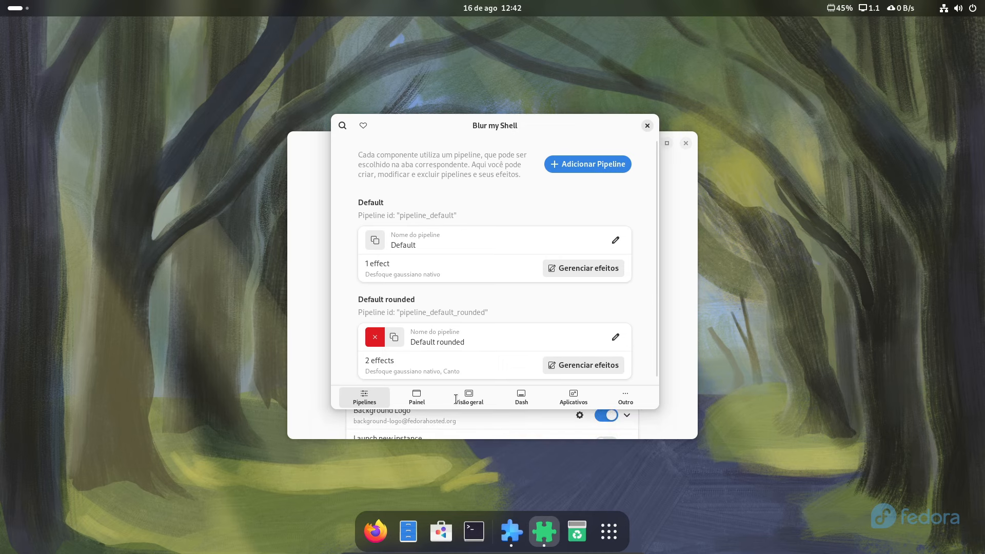
click(417, 399)
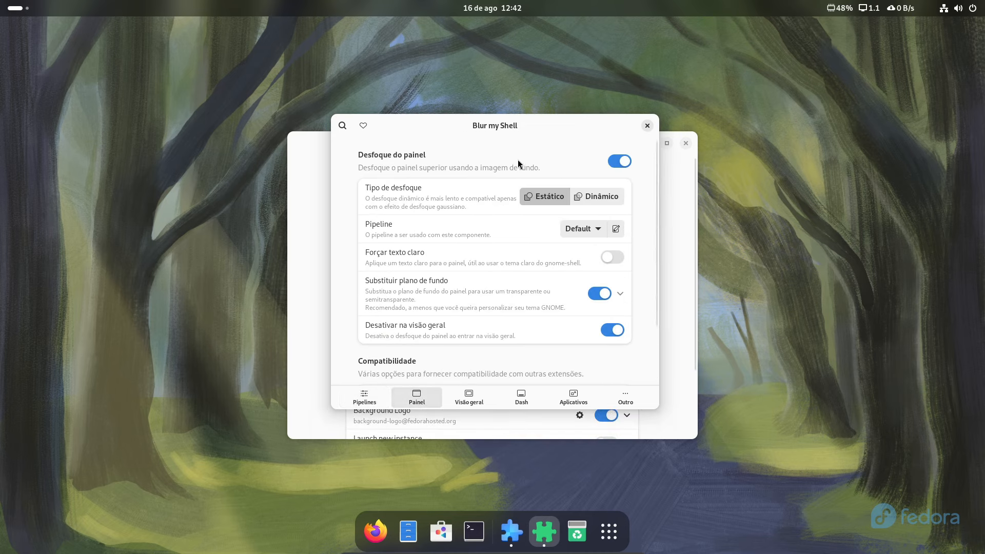
click(617, 162)
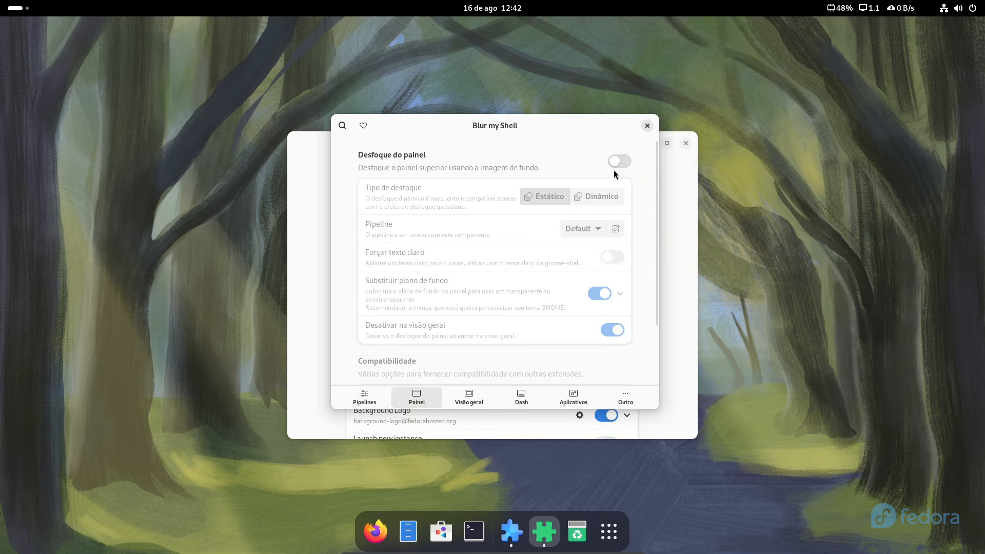
click(621, 165)
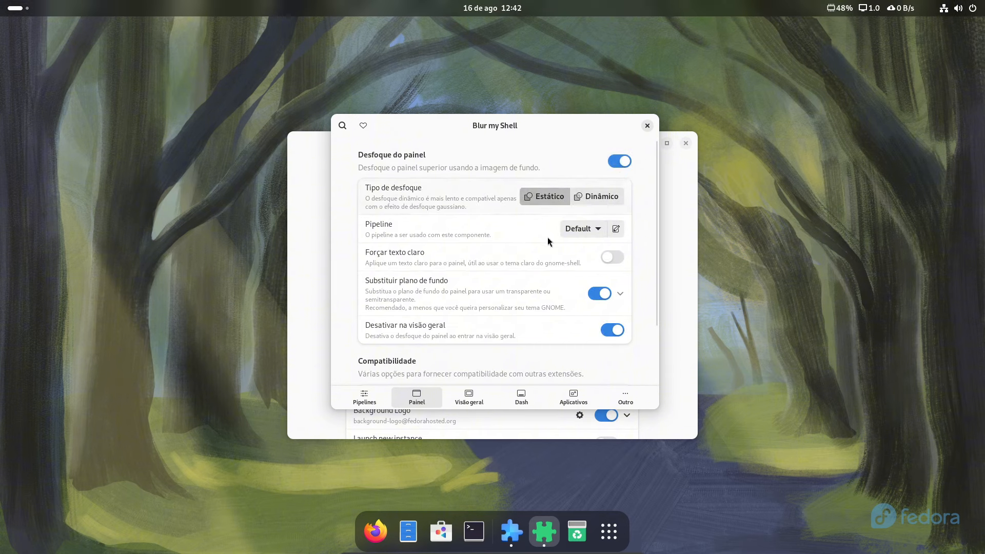
scroll(455, 265, down, 1)
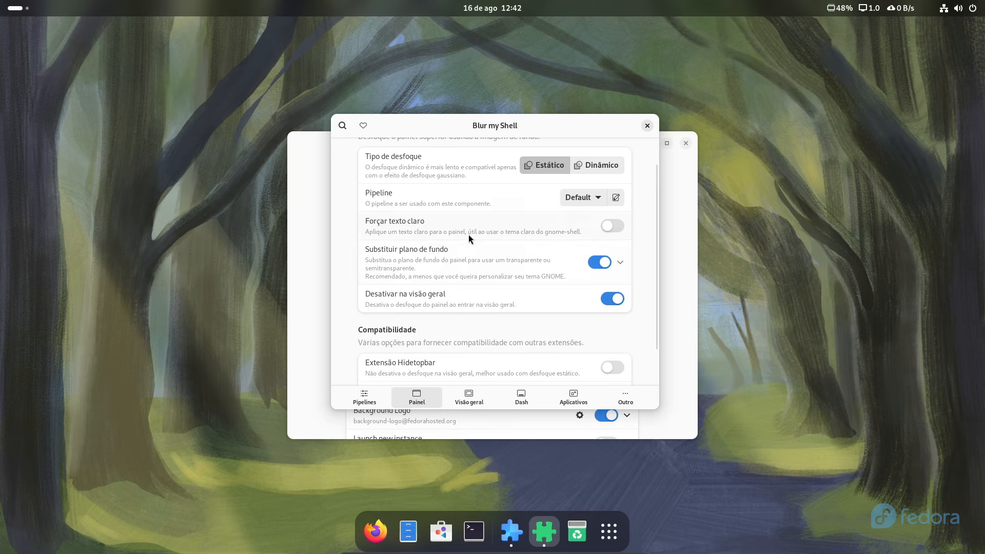
scroll(470, 239, down, 1)
scroll(469, 239, up, 3)
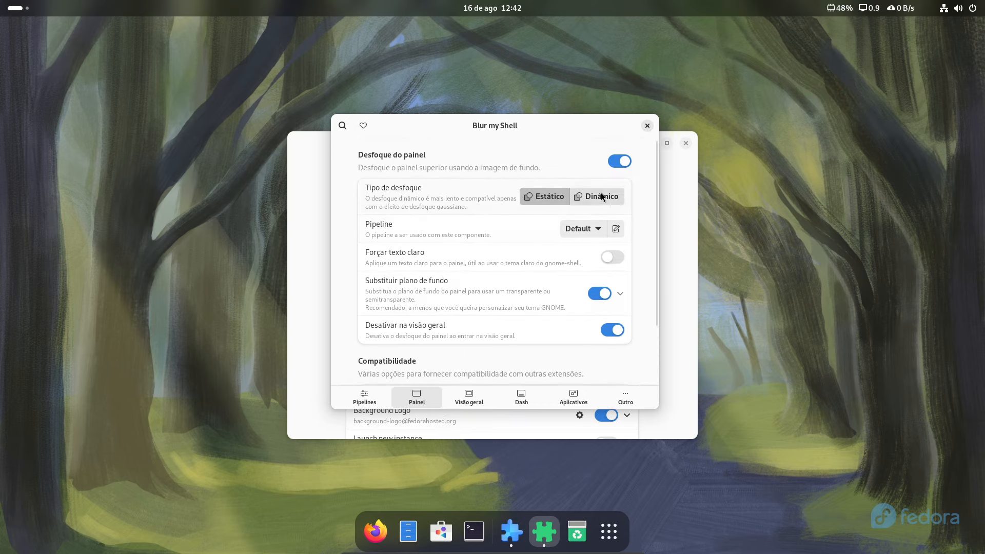
Set the panel blur to Dinâmico with the Default pipeline and sigma lowered from 30 to 0
click(589, 232)
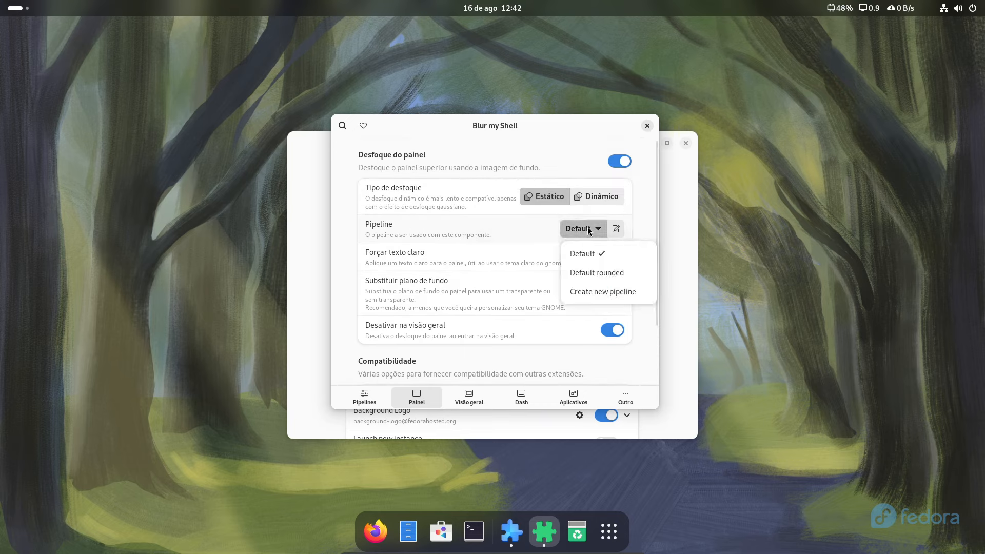
click(590, 232)
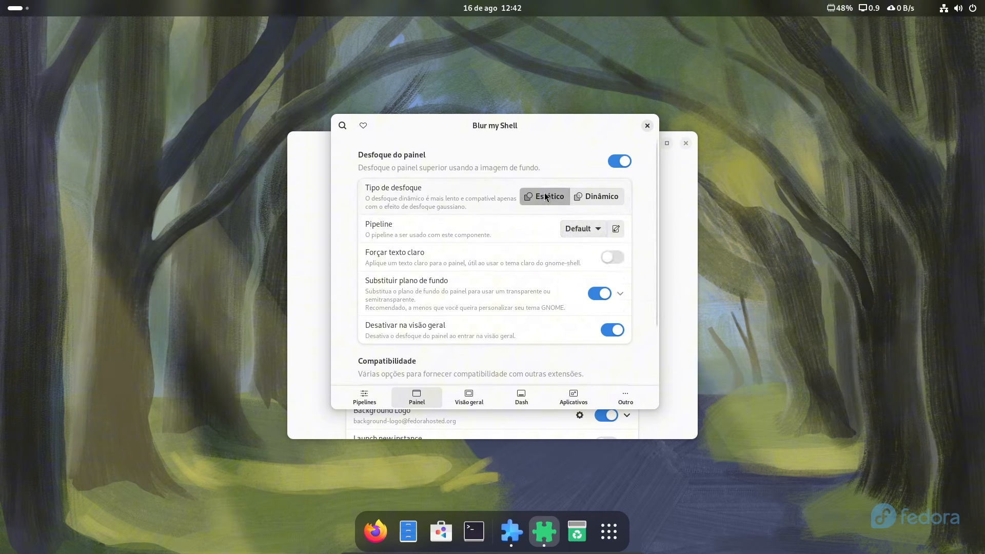
click(594, 199)
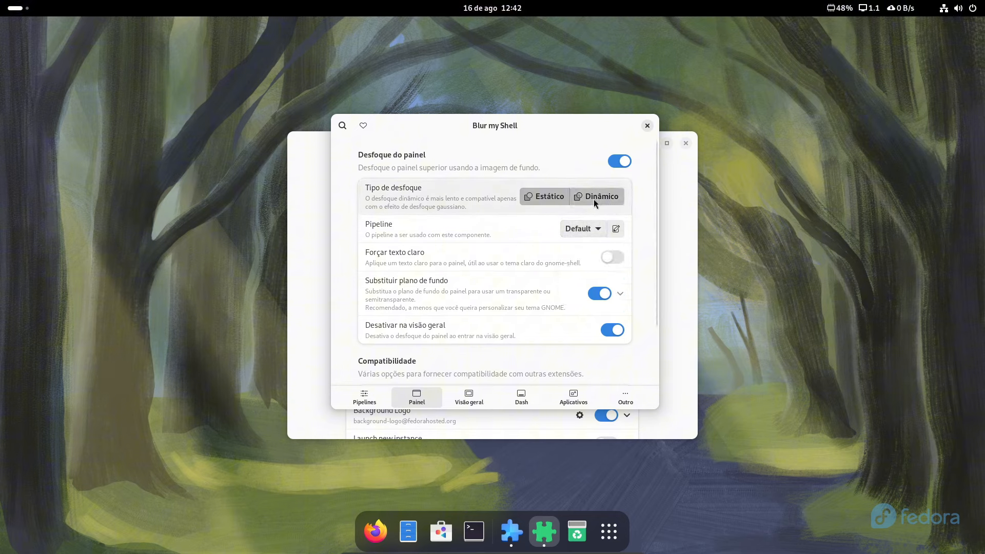
click(553, 199)
click(600, 199)
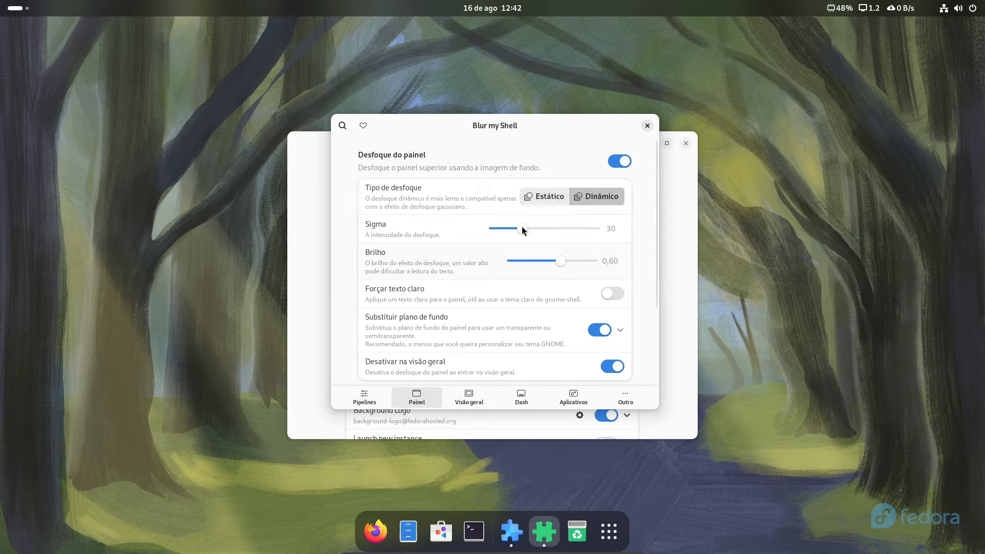
drag(522, 229, 472, 230)
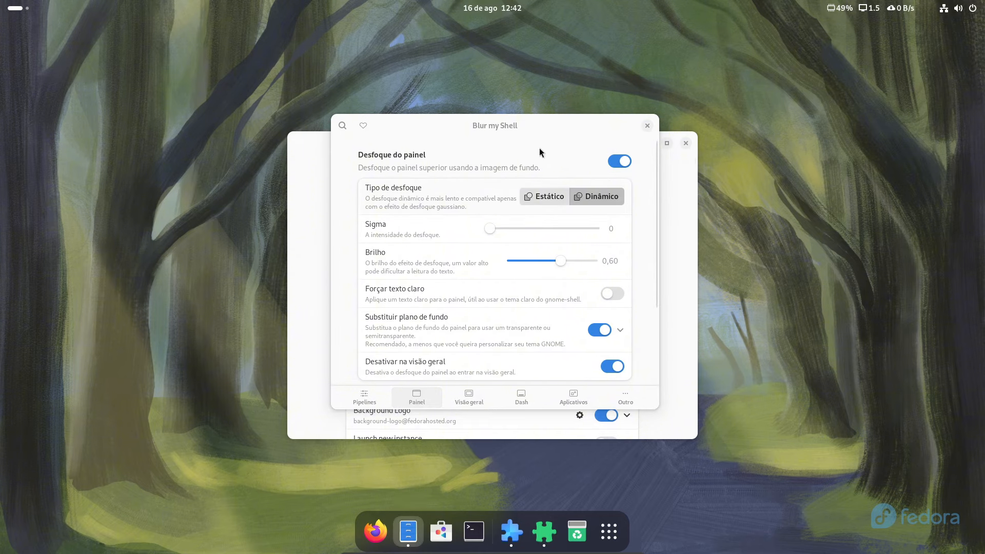
Close the Arquivos window, adjust the panel blur strength, and close Blur my Shell's preferences
click(690, 156)
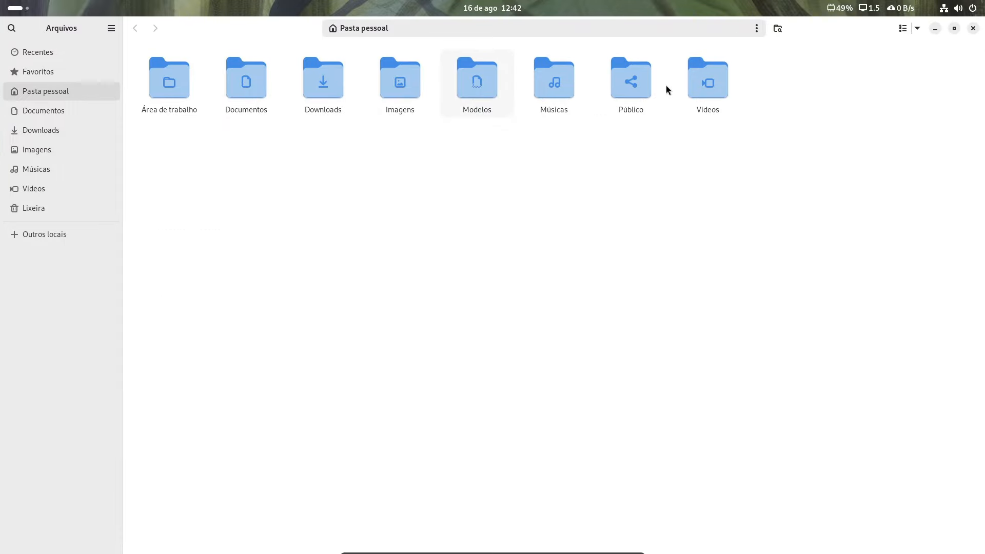
click(954, 29)
click(708, 156)
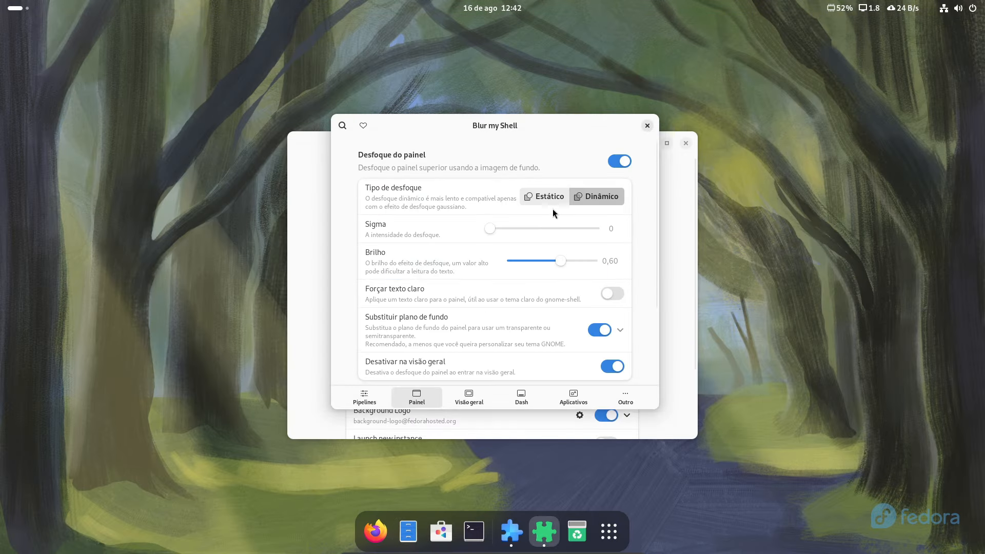
drag(547, 229, 446, 241)
click(647, 126)
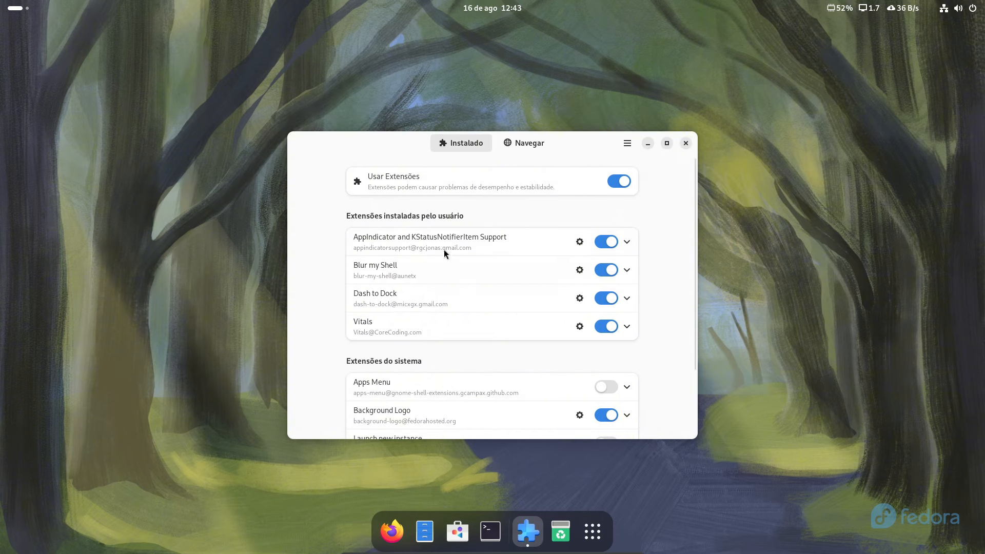
Open Dash to Dock's preferences and lower the dock icon size limit from 48 to 37 px
click(579, 298)
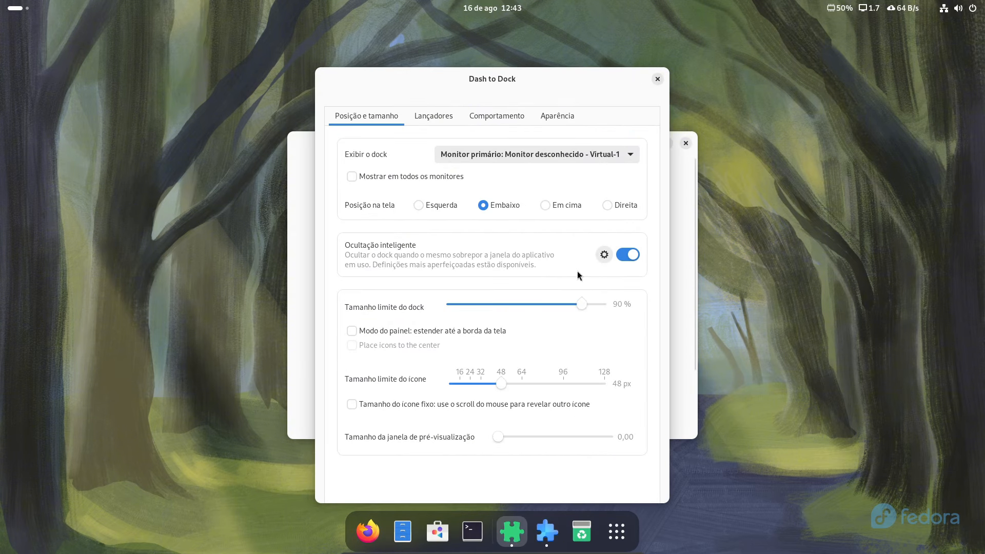
drag(485, 81, 479, 61)
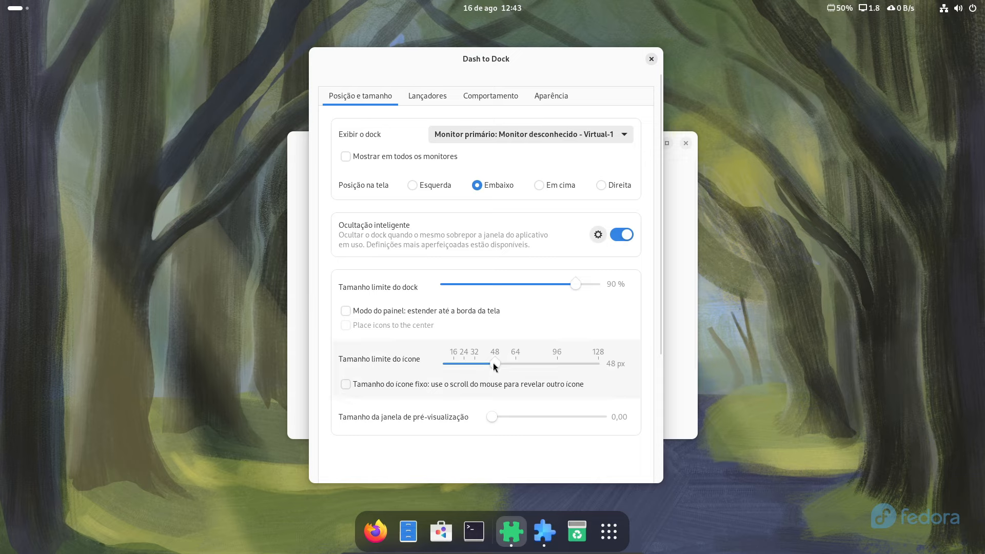
drag(494, 364, 479, 365)
Put the app grid launcher at the dock's start and hide volumes and devices
click(425, 97)
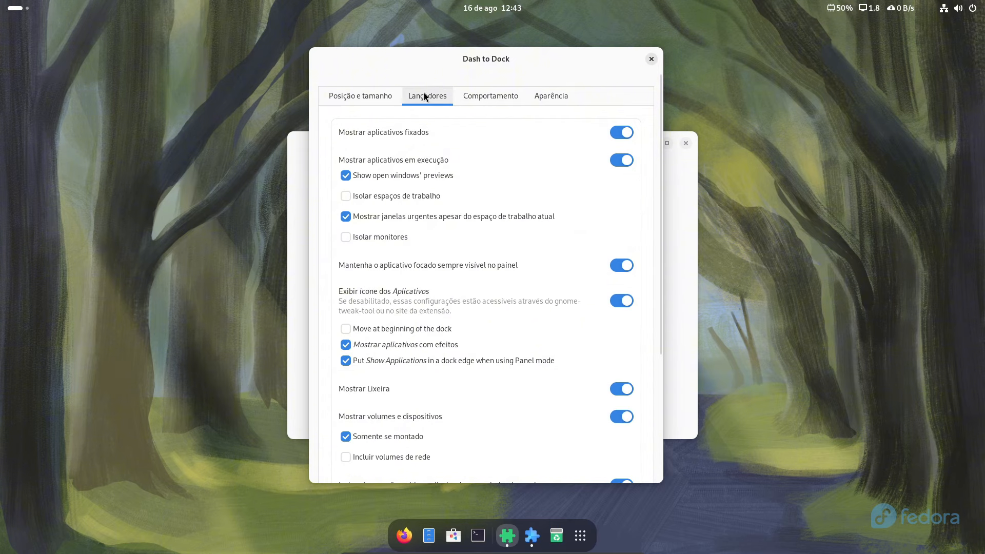
click(346, 328)
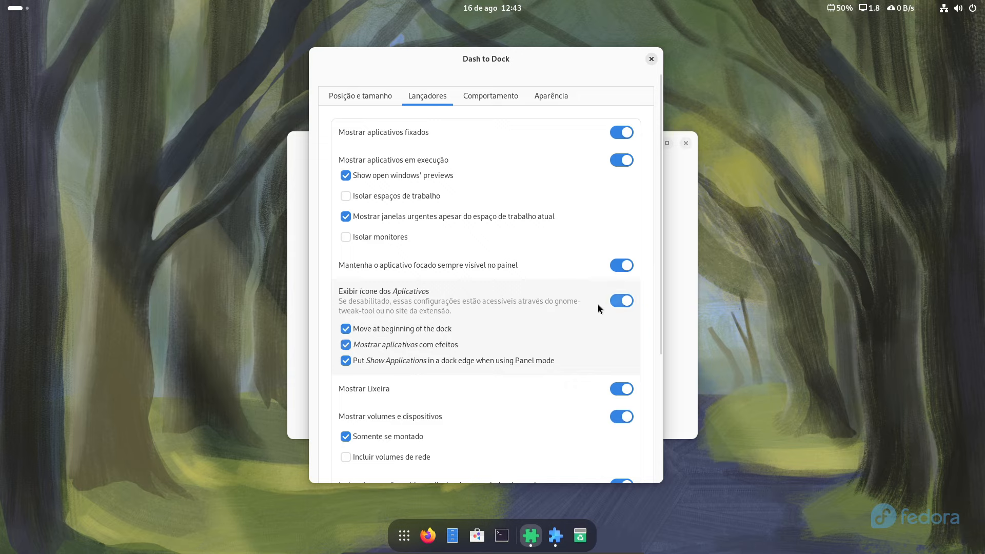
click(623, 418)
click(467, 94)
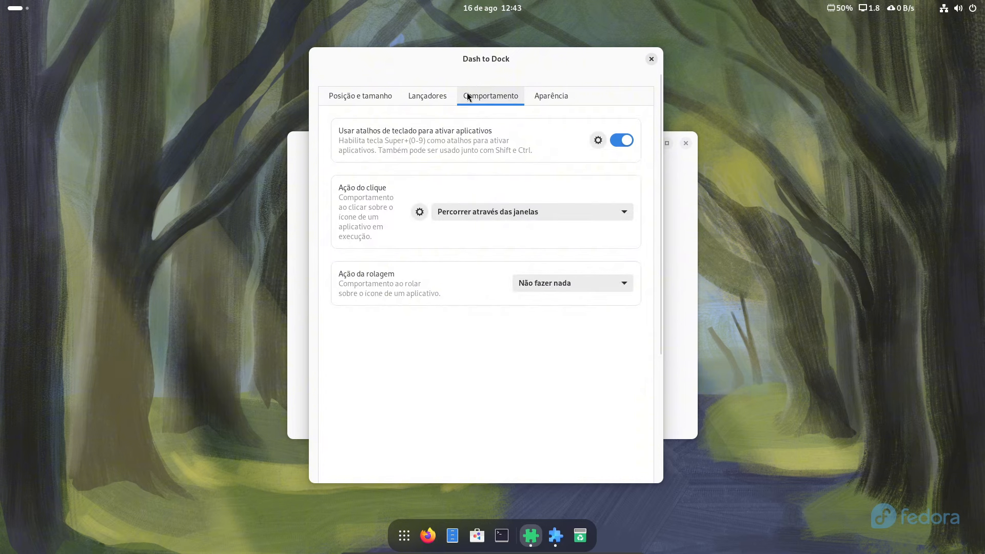
Set 'Ação do clique' to Minimizar so clicking a running app minimises it
click(491, 212)
click(468, 252)
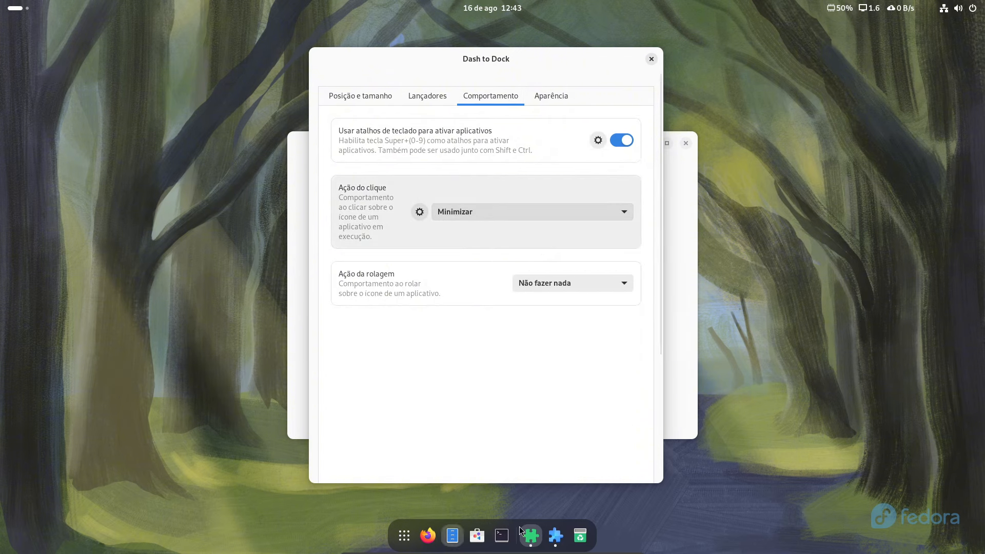
click(536, 98)
Keep 'Encolher o dash' on, turn off overview at startup, and use Segmentado indicators
click(622, 137)
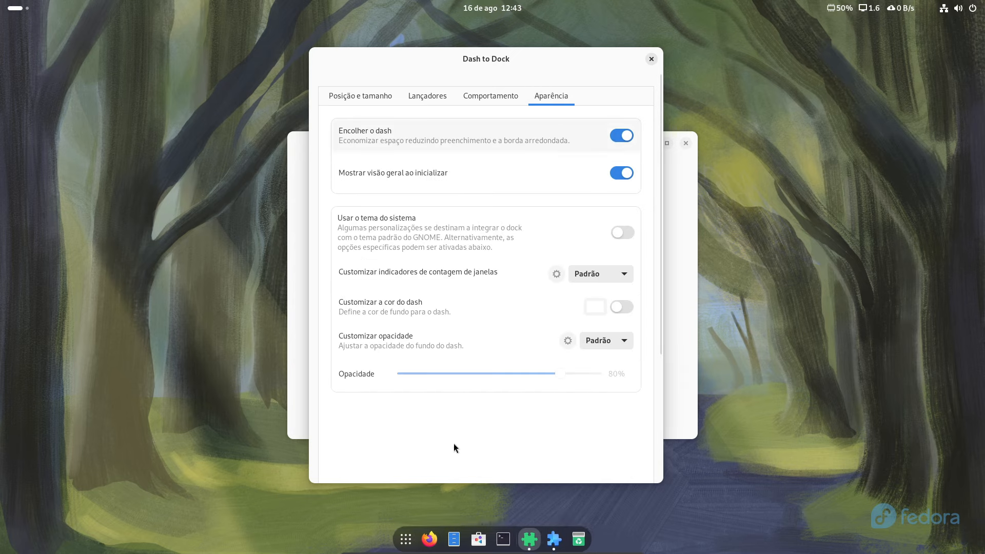
click(622, 174)
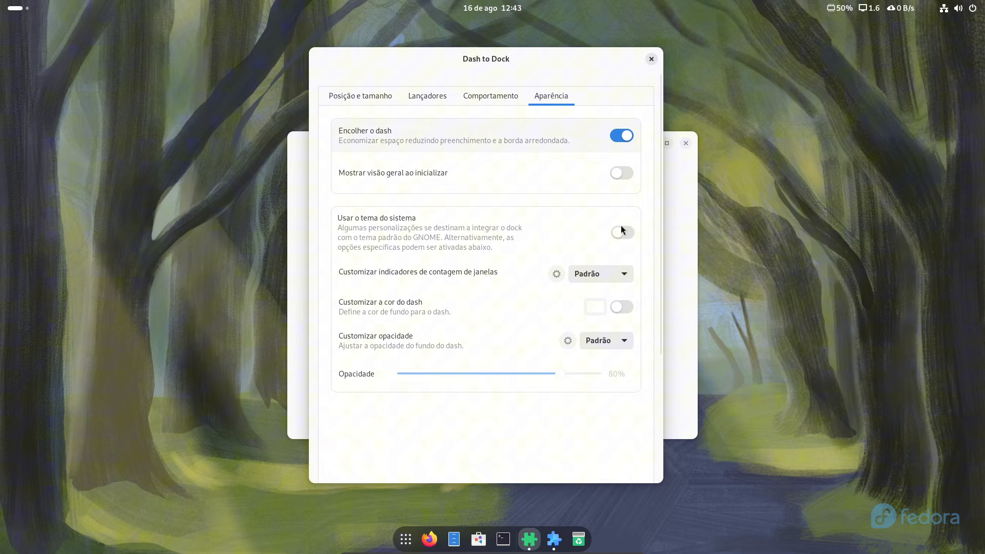
click(614, 273)
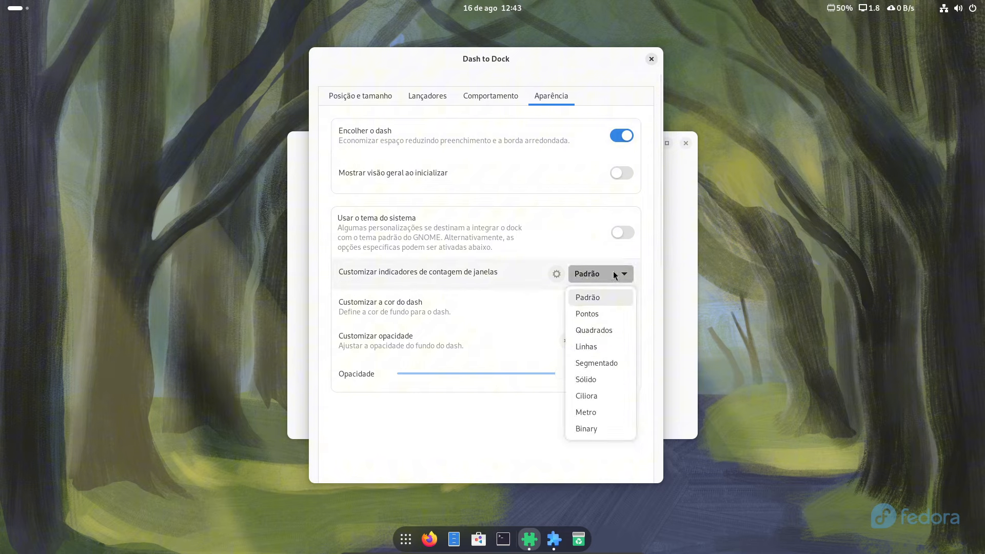
click(598, 330)
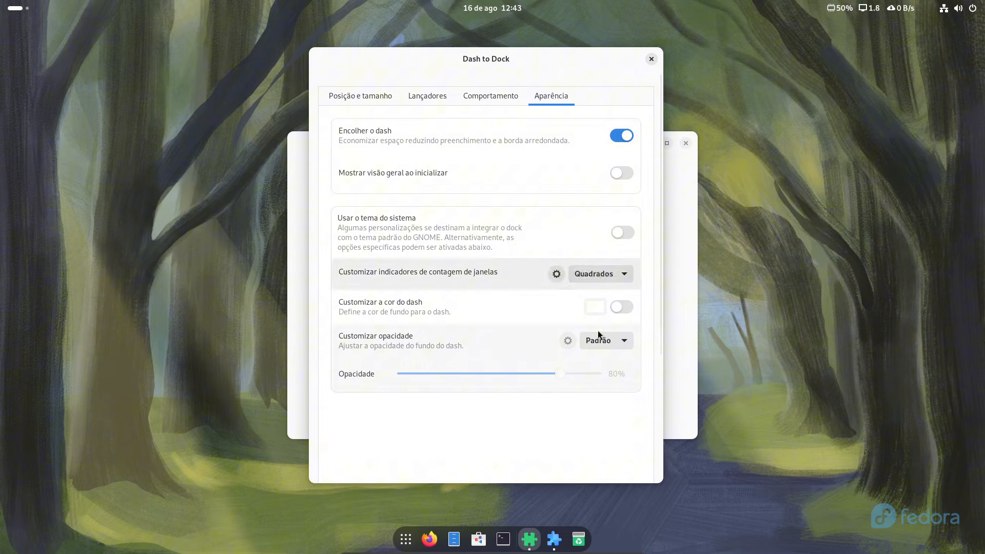
click(611, 275)
click(604, 362)
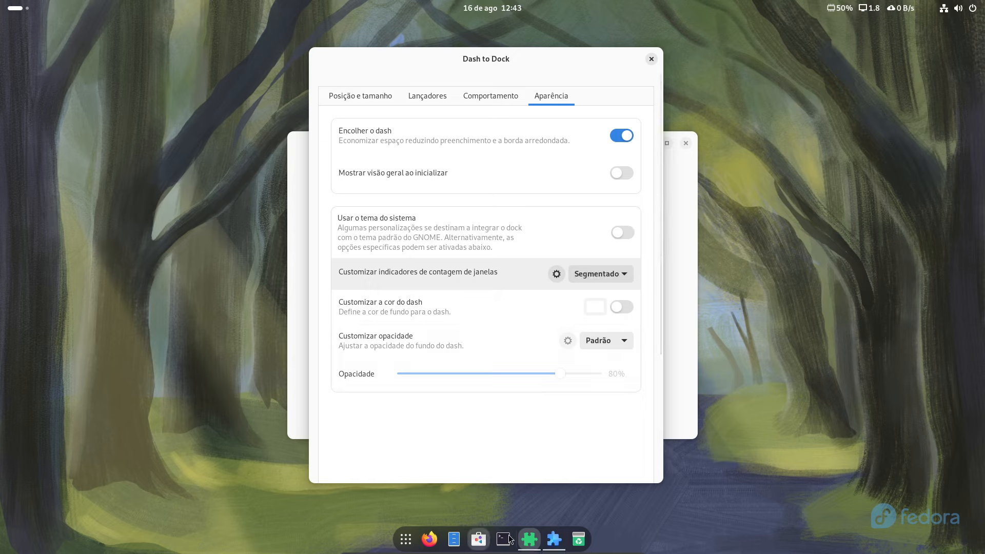
Try a black dash at 40% fixed opacity, then revert to no custom colour and Padrão opacity
click(623, 308)
click(594, 308)
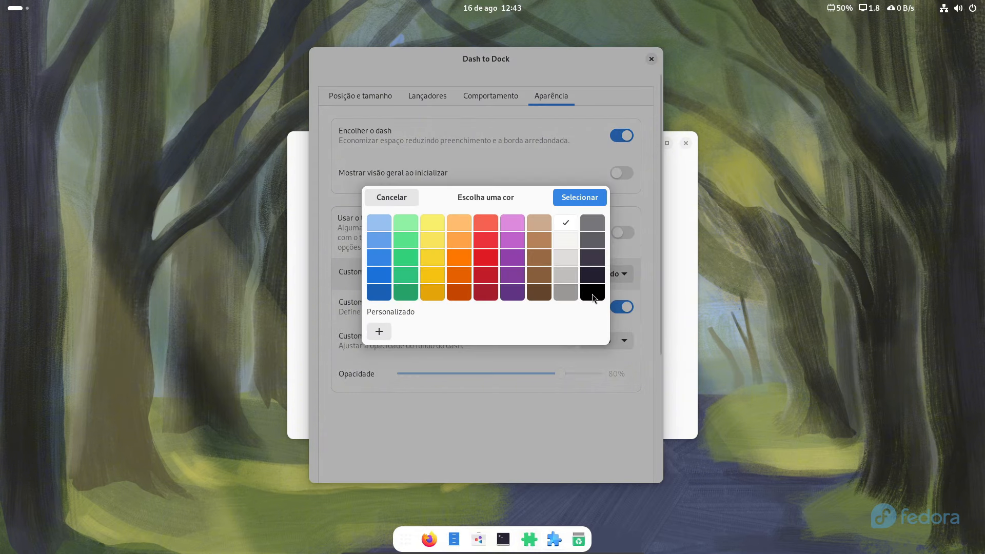
click(593, 290)
click(582, 194)
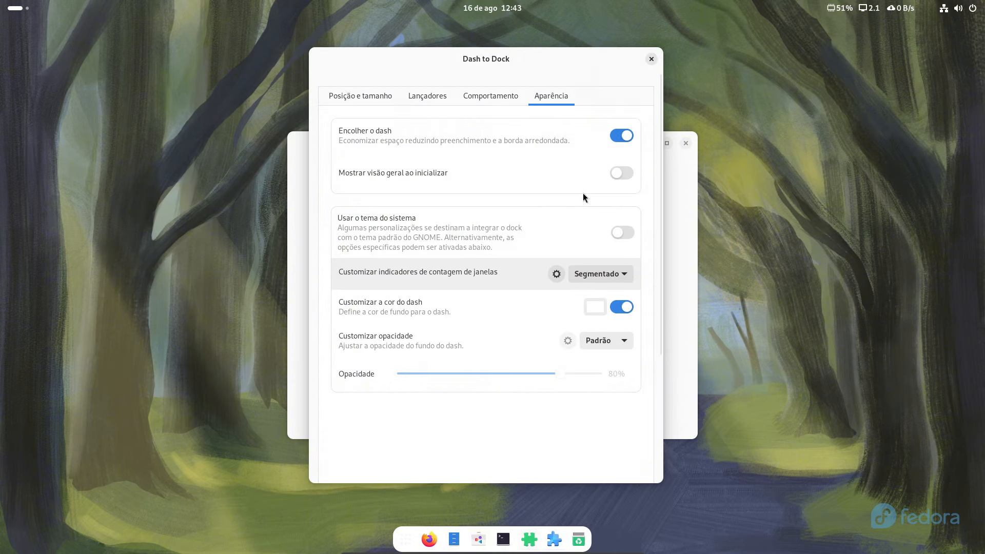
click(606, 344)
click(592, 380)
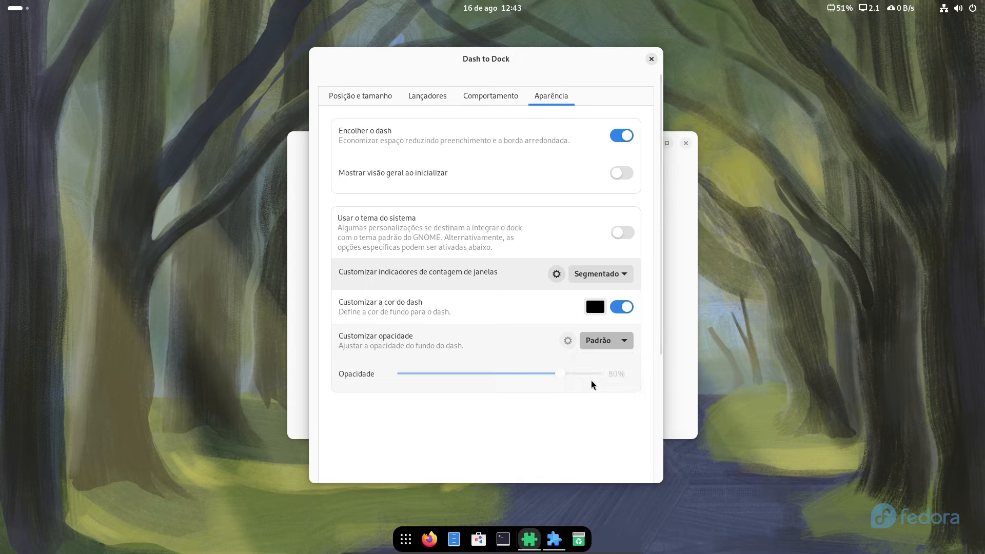
drag(561, 375, 481, 373)
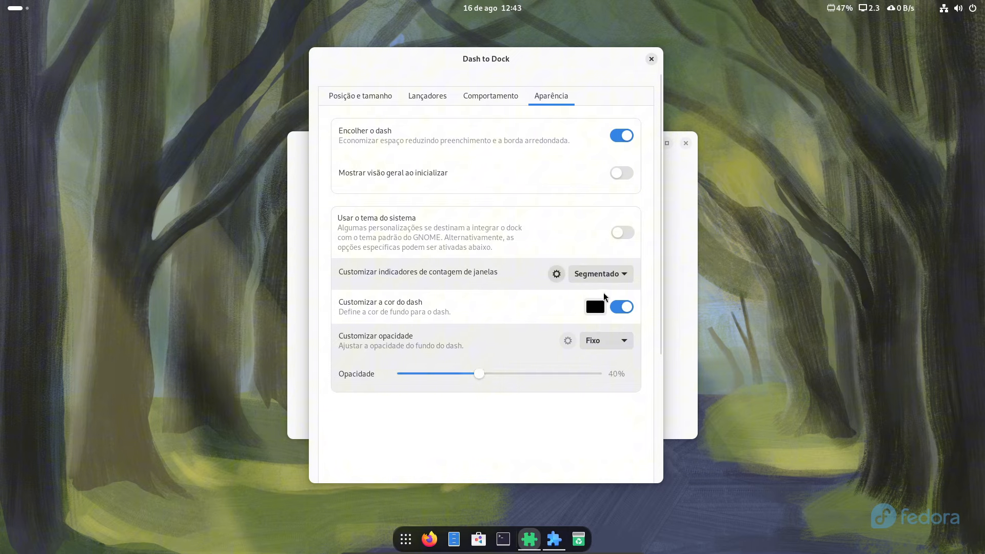
click(615, 312)
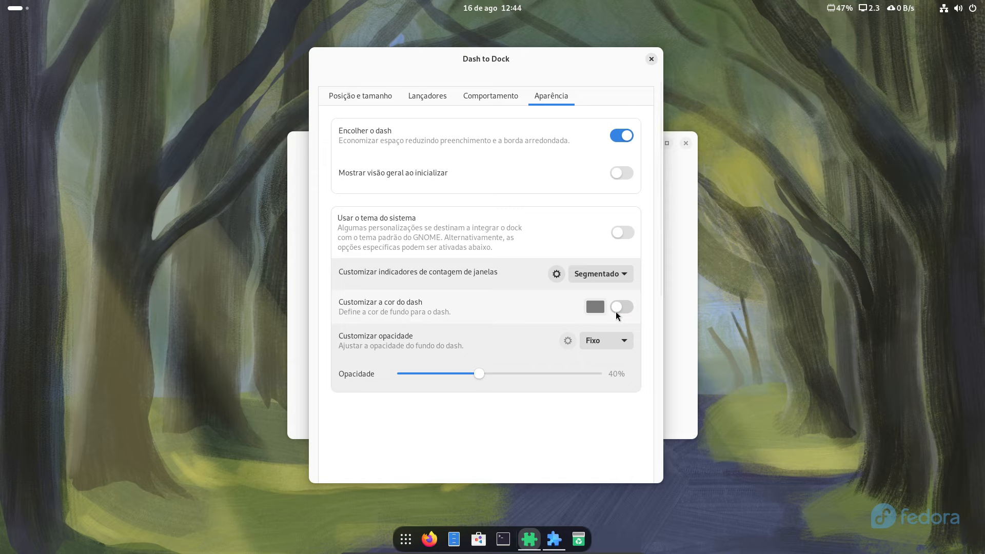
click(611, 337)
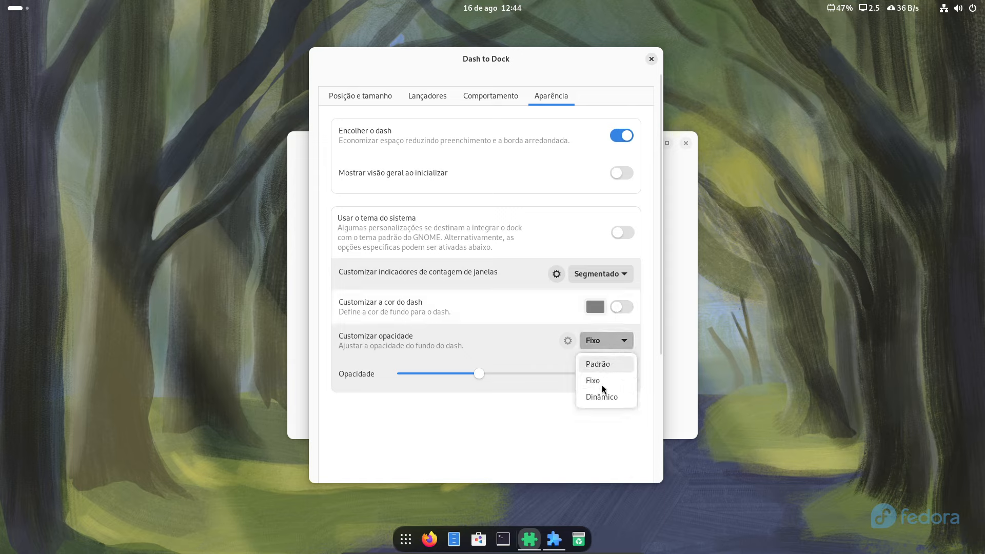
click(599, 396)
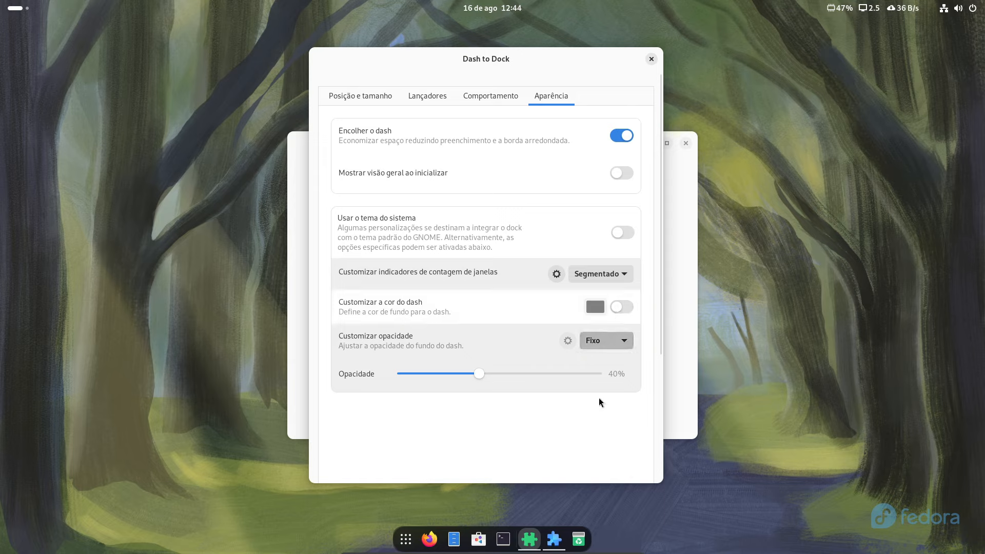
click(617, 341)
click(607, 361)
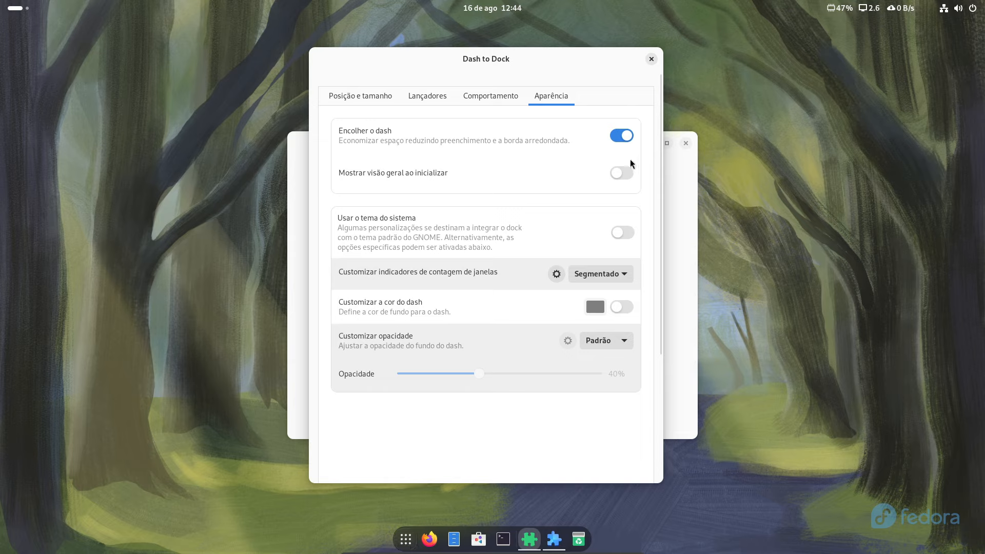
click(490, 100)
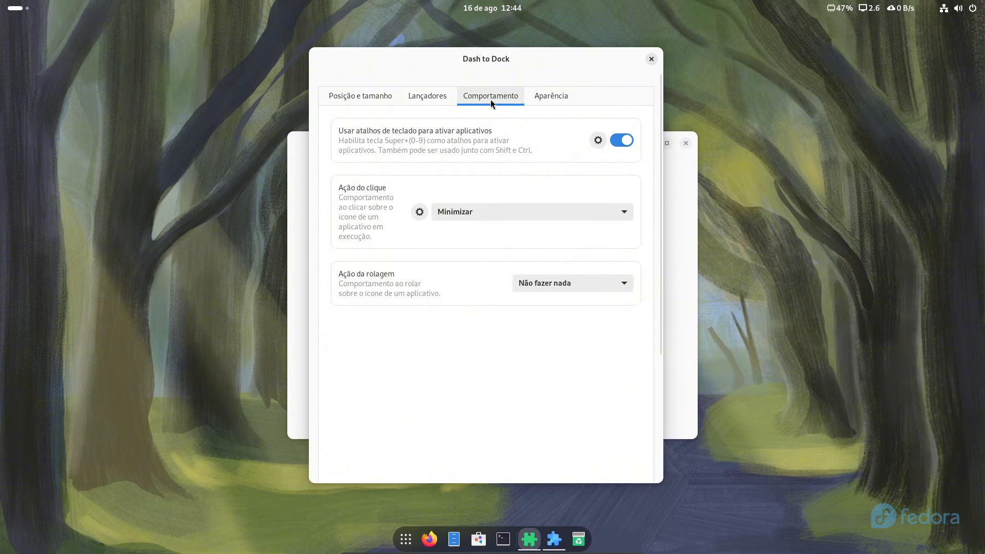
Close Dash to Dock's preferences, glance at the Navegar tab, and return to the Instalado list
click(650, 59)
click(526, 149)
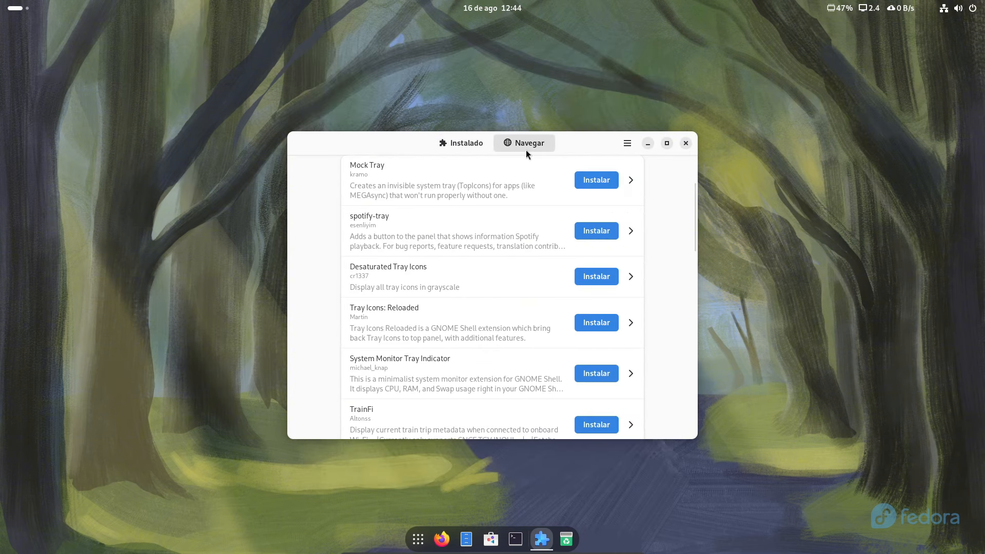
scroll(471, 232, up, 3)
scroll(538, 202, down, 5)
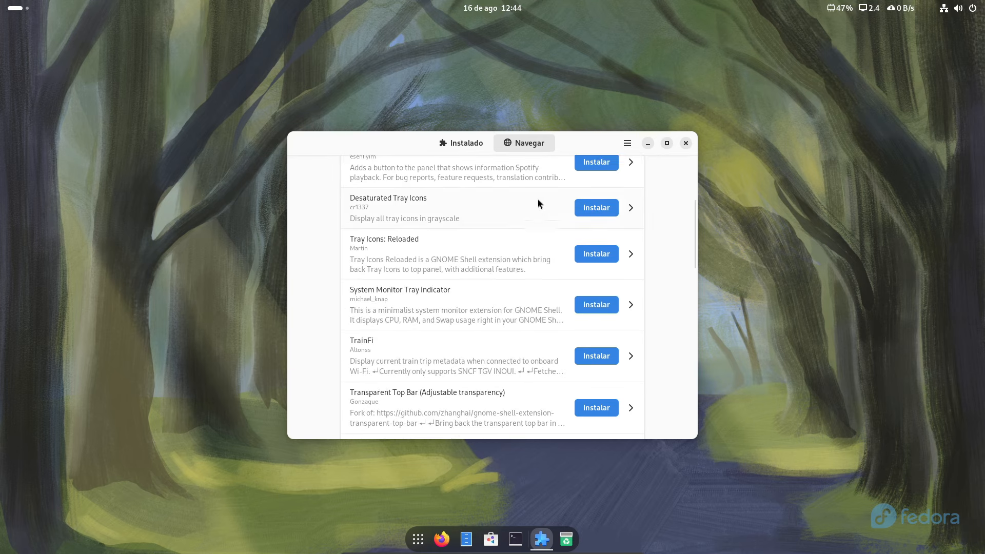
click(468, 144)
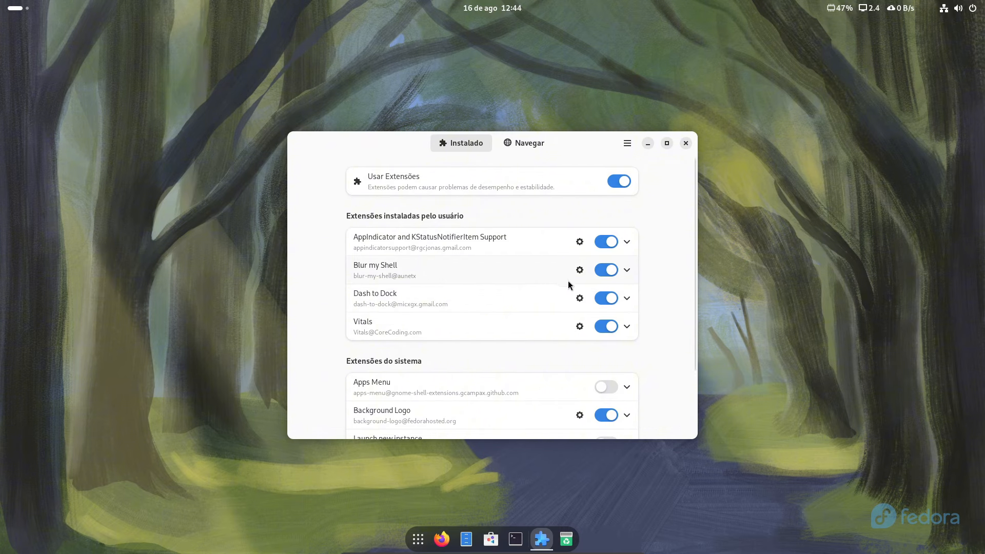
Set Vitals' 'Segundos entre atualizações' to 1, close its settings, and open the Vitals top-bar menu
click(579, 326)
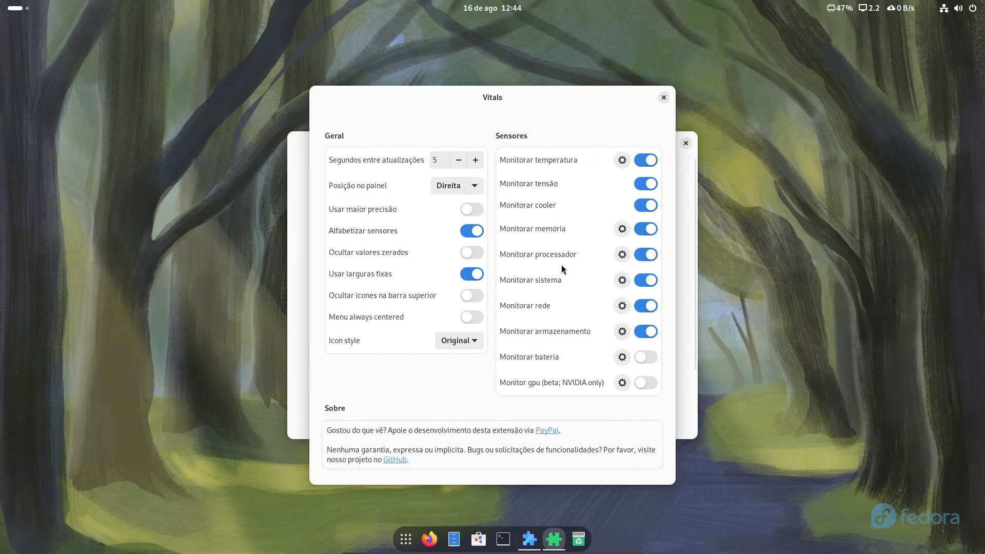
click(684, 174)
click(685, 144)
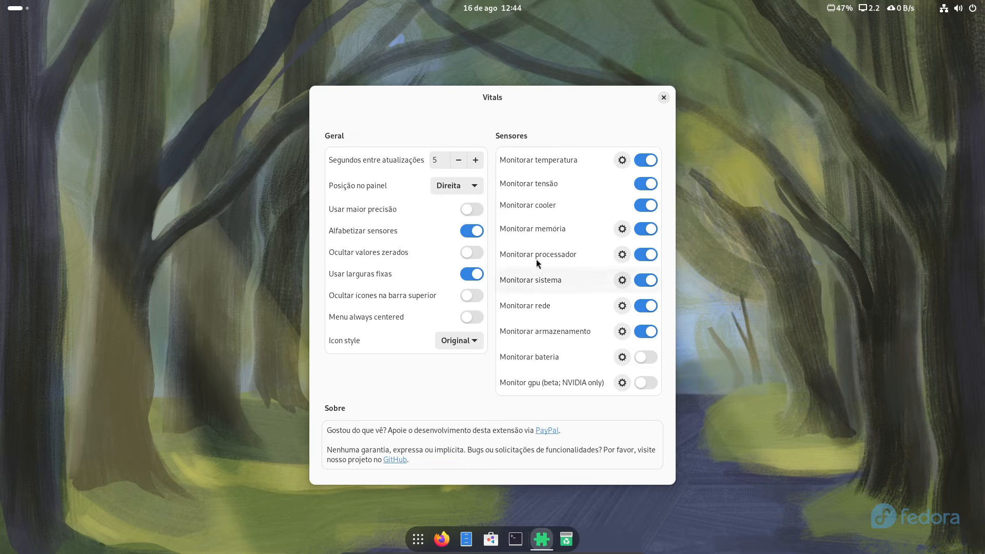
click(459, 161)
click(459, 161)
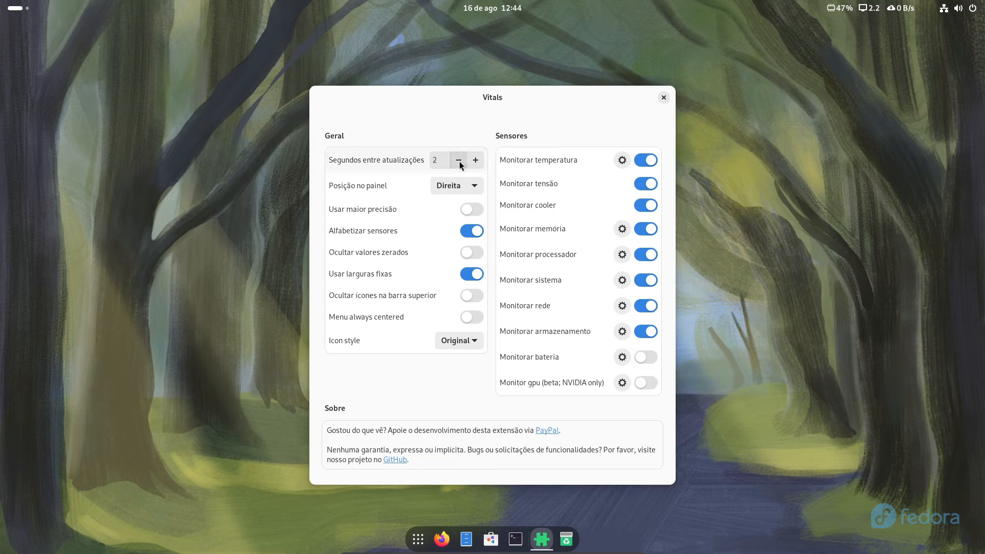
click(459, 161)
click(459, 161)
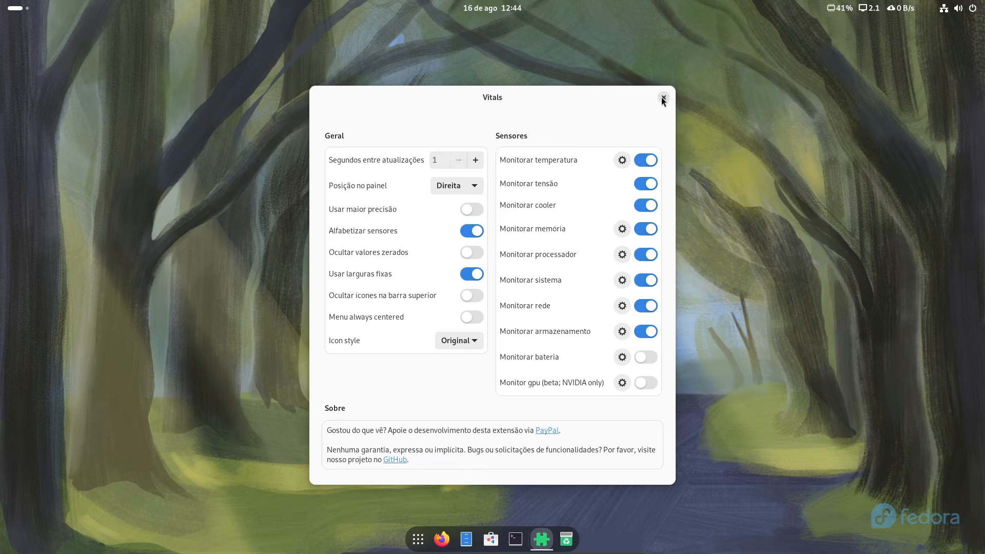
click(664, 97)
click(841, 8)
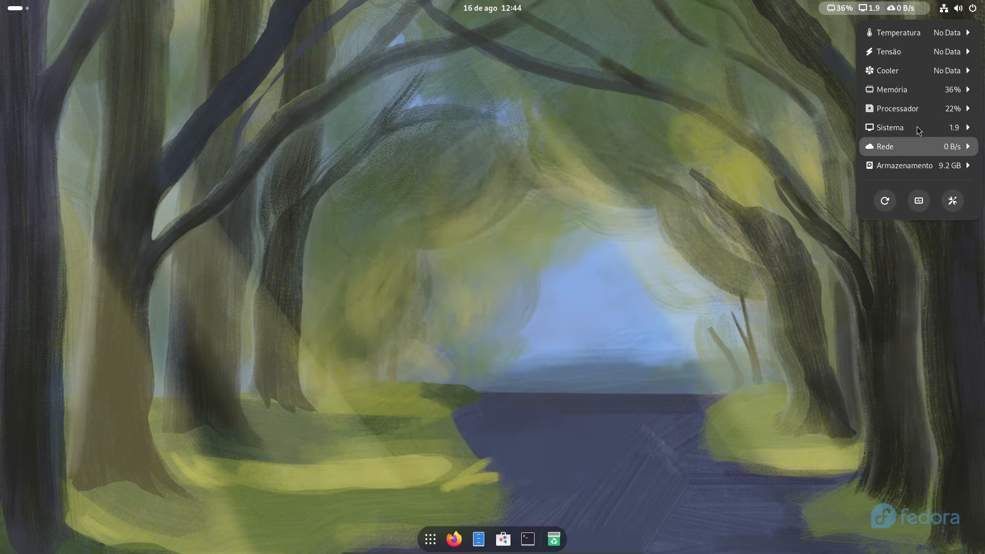
Show processor usage in the top bar and remove the 1-minute load readout
click(918, 109)
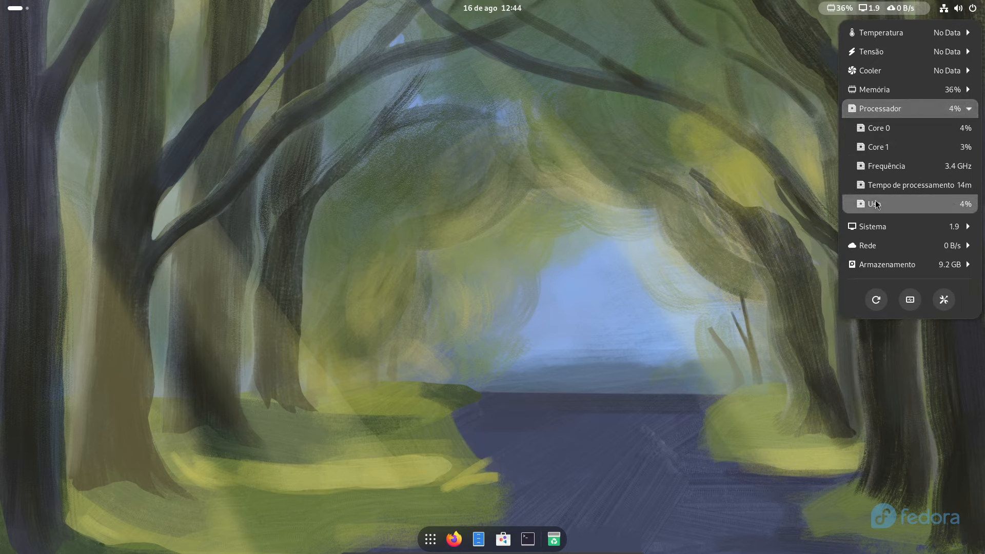
click(895, 205)
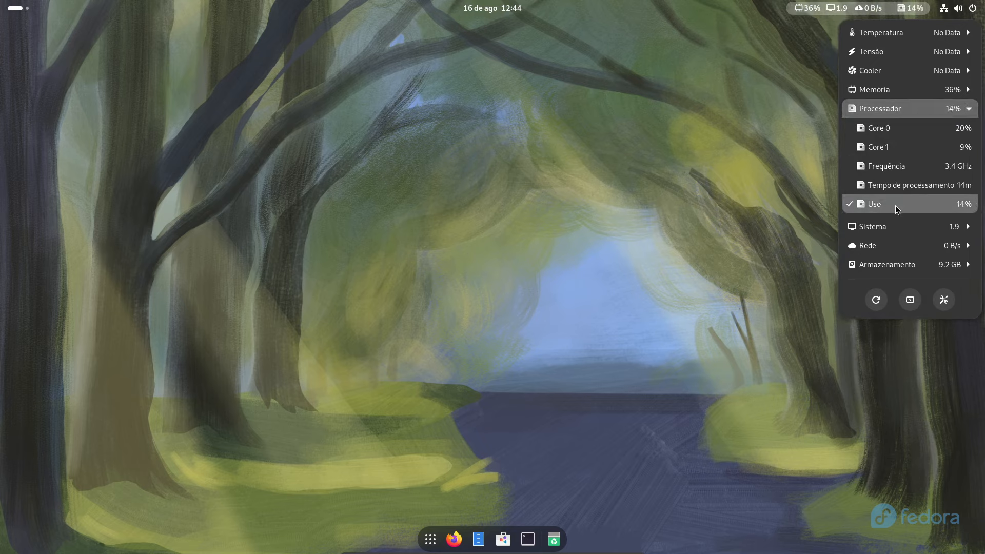
click(890, 229)
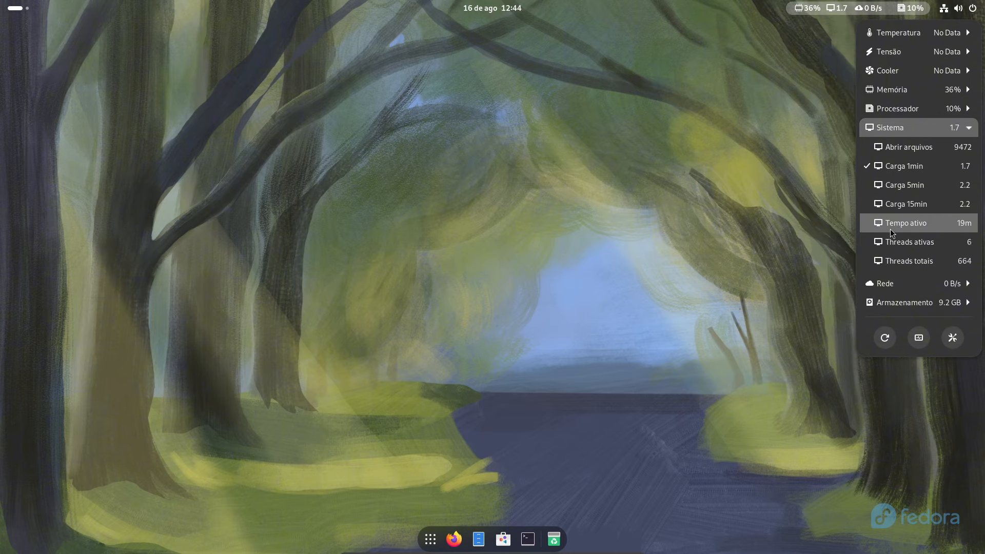
click(886, 168)
click(908, 131)
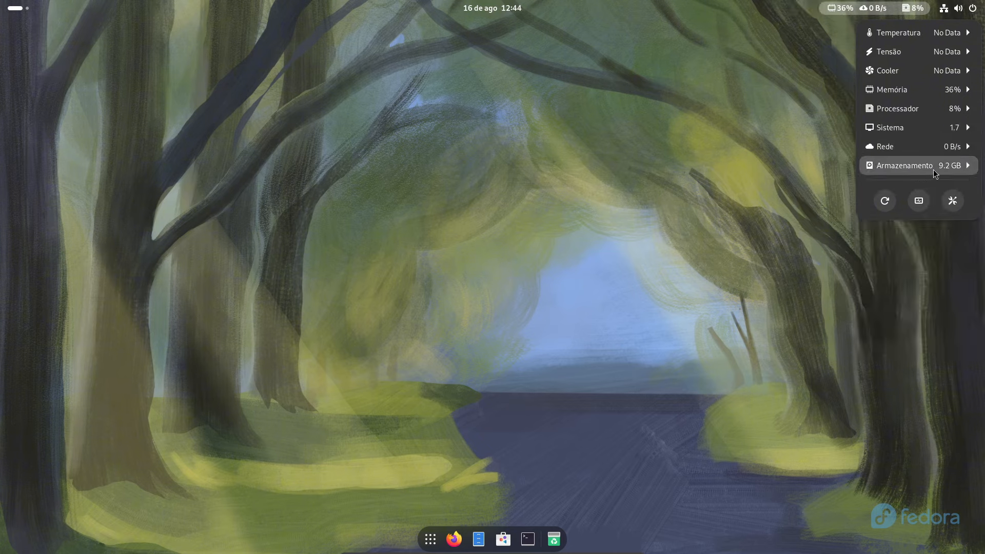
Check the network and memory details, close the Vitals menu, and open the app overview
click(902, 146)
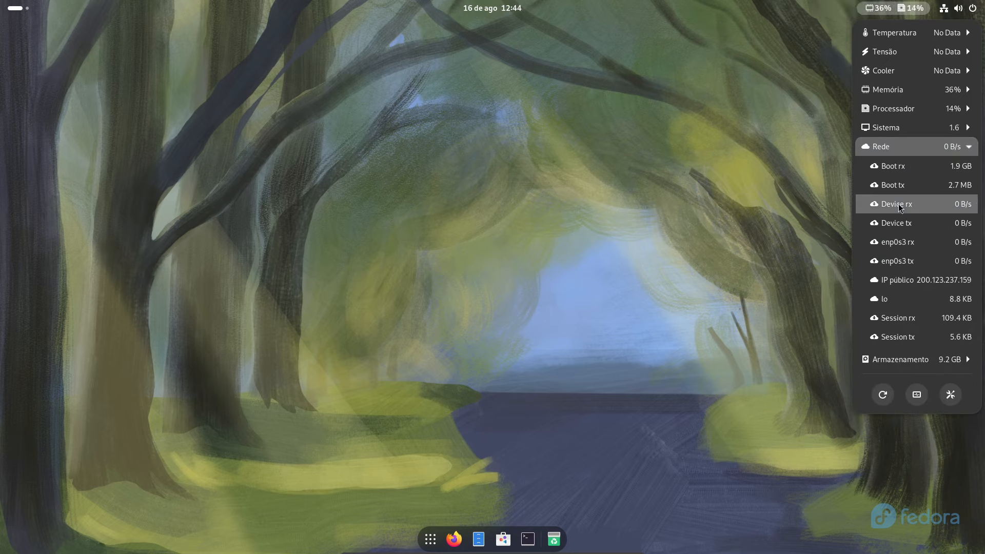
click(908, 144)
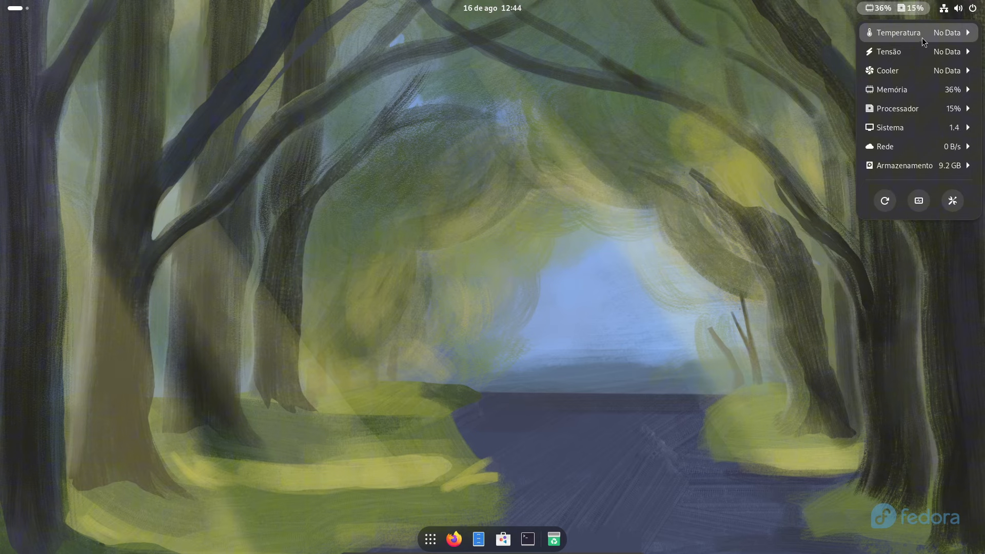
click(903, 87)
click(904, 86)
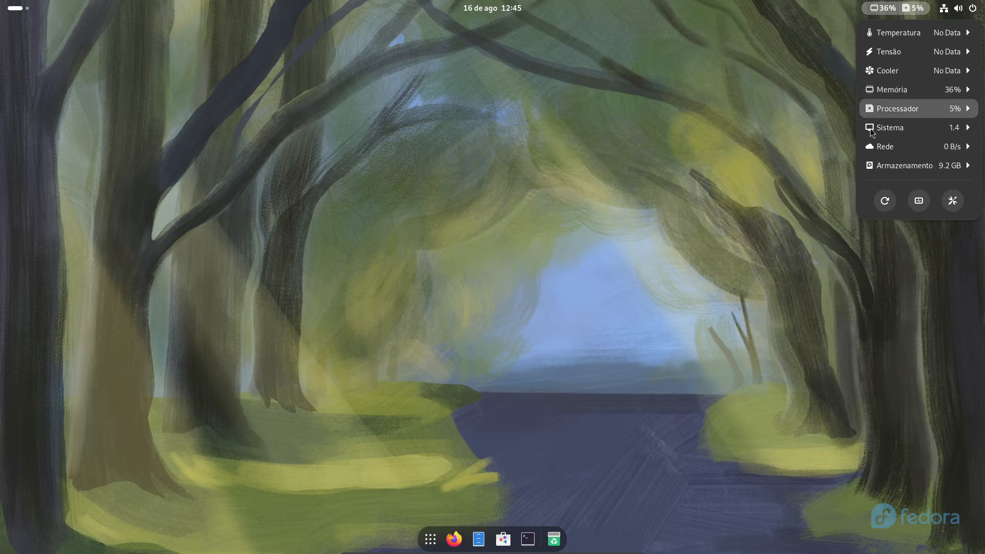
click(560, 292)
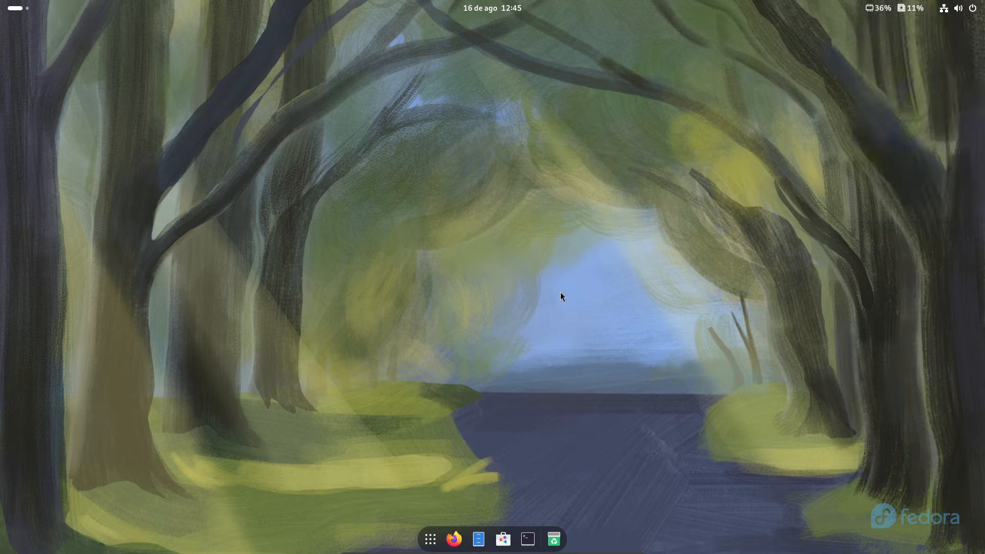
click(430, 539)
Open Settings > Aparência through the desktop's 'Alterar plano de fundo…' menu entry
click(430, 539)
click(492, 8)
click(492, 8)
right_click(467, 227)
click(522, 239)
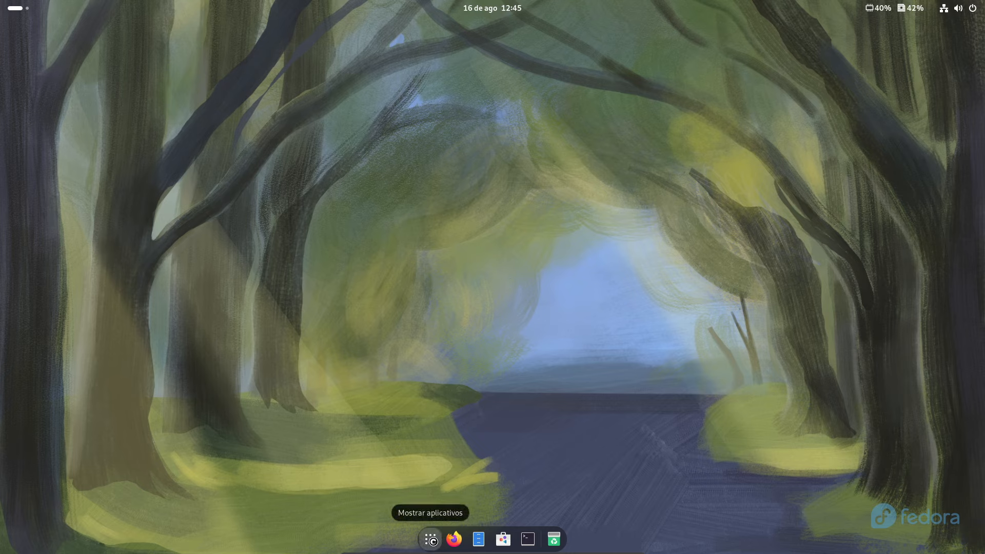
click(430, 539)
click(433, 542)
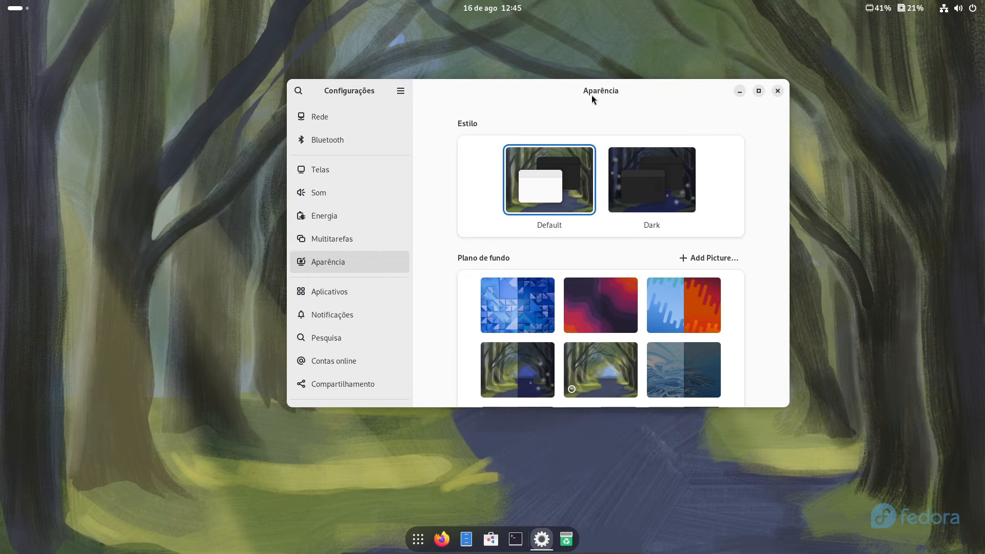
Apply the Dark style under Estilo, choosing Esperar while Settings recovers
click(651, 183)
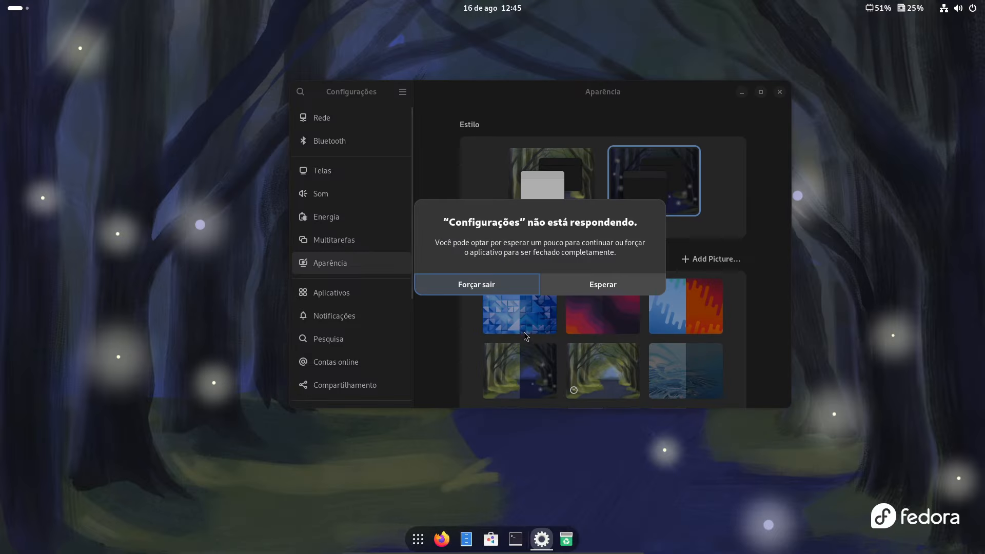
click(590, 290)
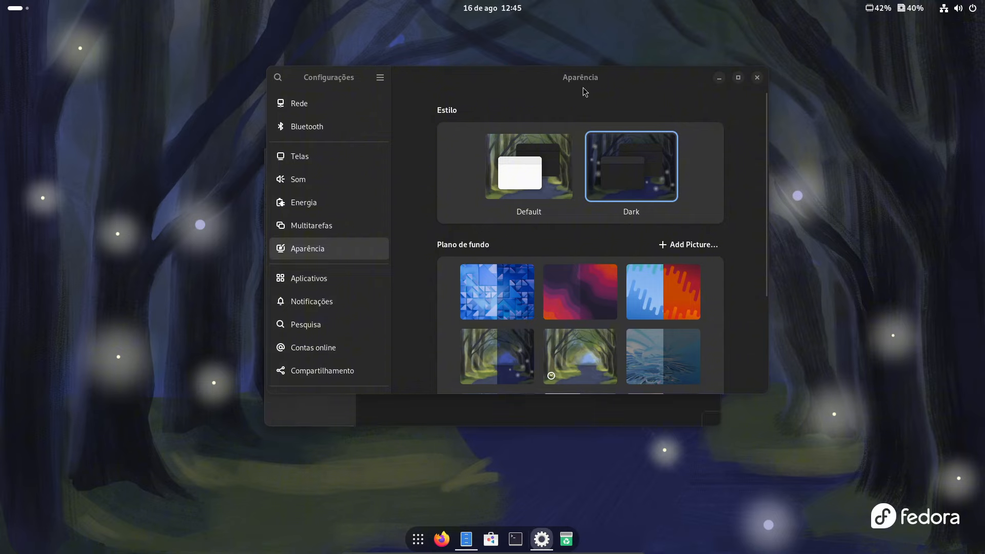
drag(574, 82, 784, 154)
Close the stray Files window that appeared behind Settings
click(390, 352)
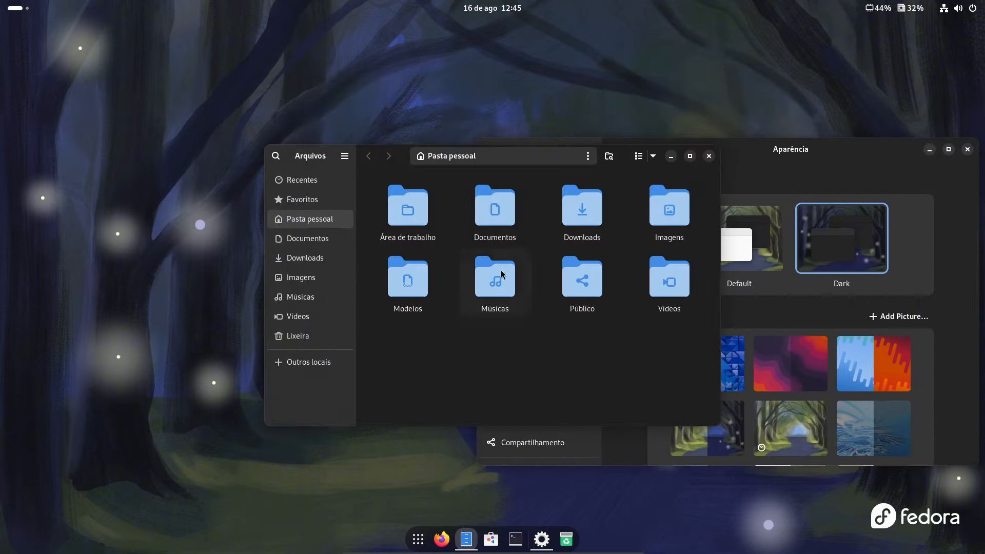
click(319, 368)
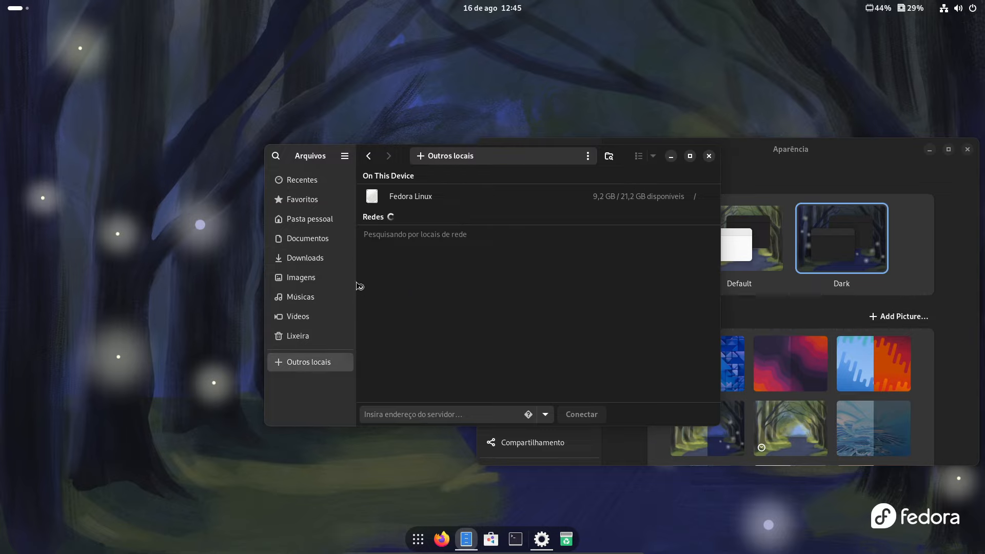
click(709, 156)
drag(720, 157, 497, 144)
Under Plano de fundo, set the purple abstract image as the wallpaper
scroll(523, 320, down, 3)
scroll(530, 324, down, 3)
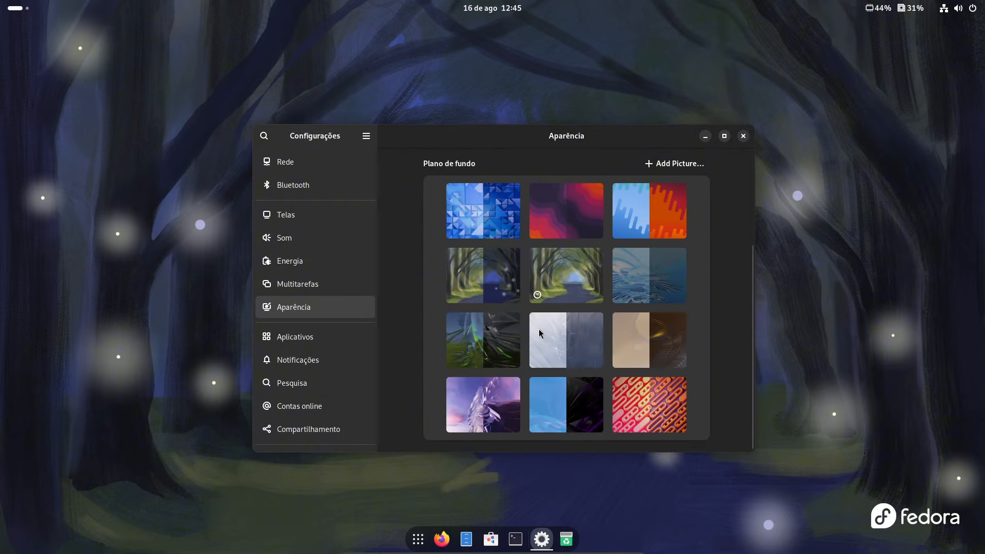
click(594, 395)
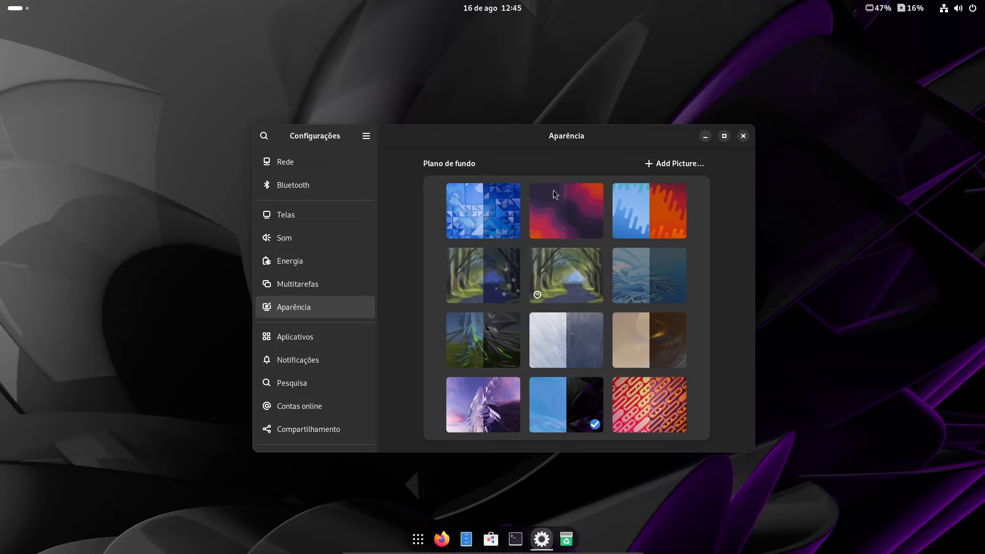
click(488, 390)
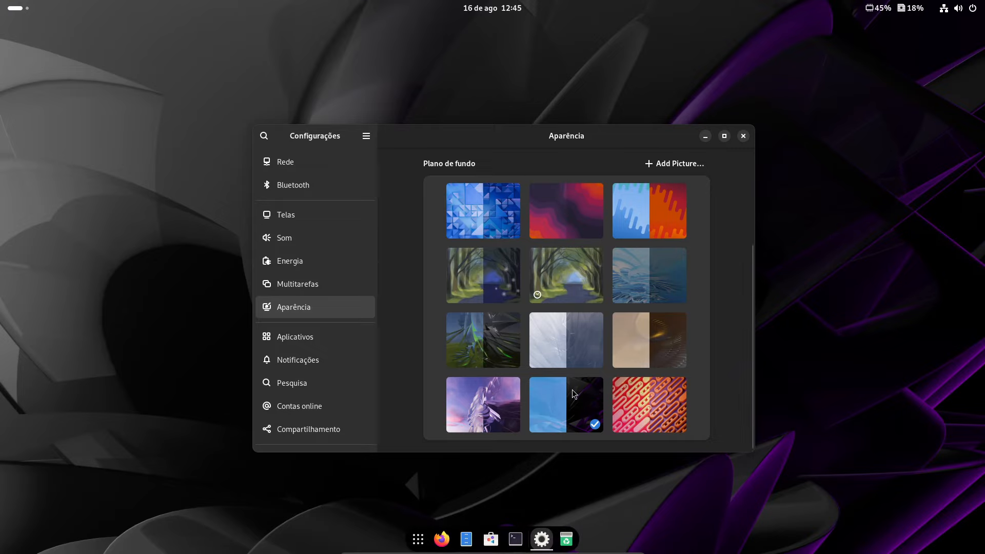
Minimize Settings to view the new wallpaper, check the desktop panels, then return to Settings
click(545, 543)
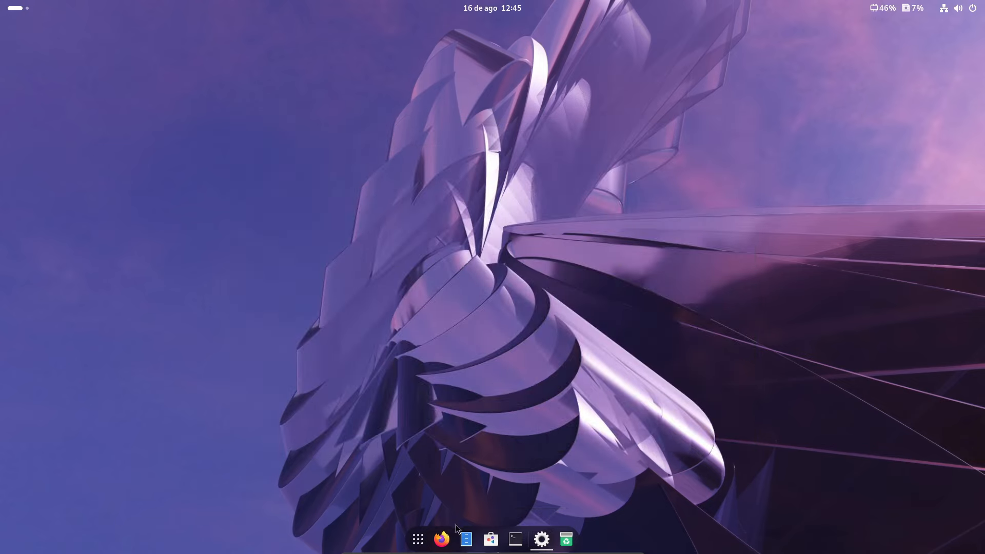
click(418, 541)
click(418, 541)
click(961, 6)
click(960, 6)
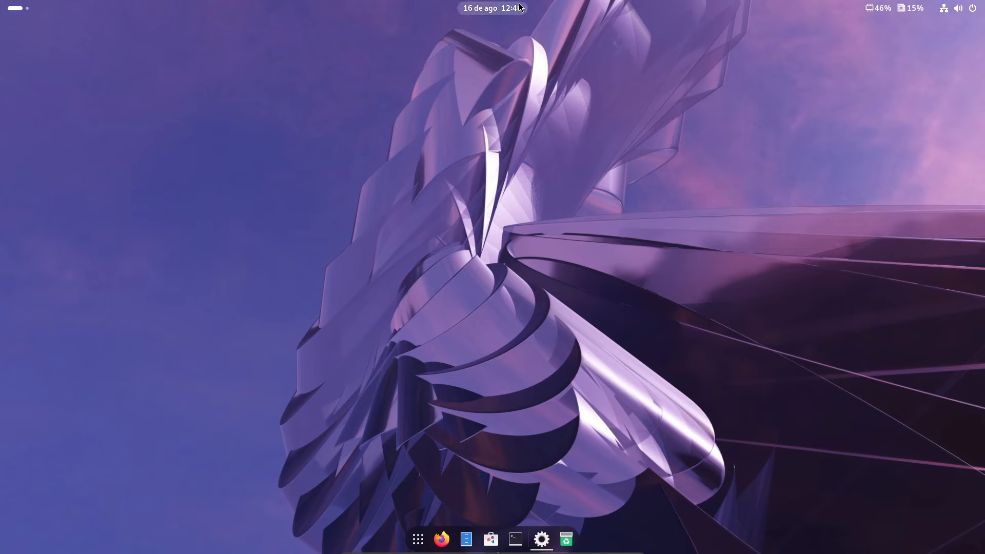
click(492, 8)
click(136, 160)
click(16, 8)
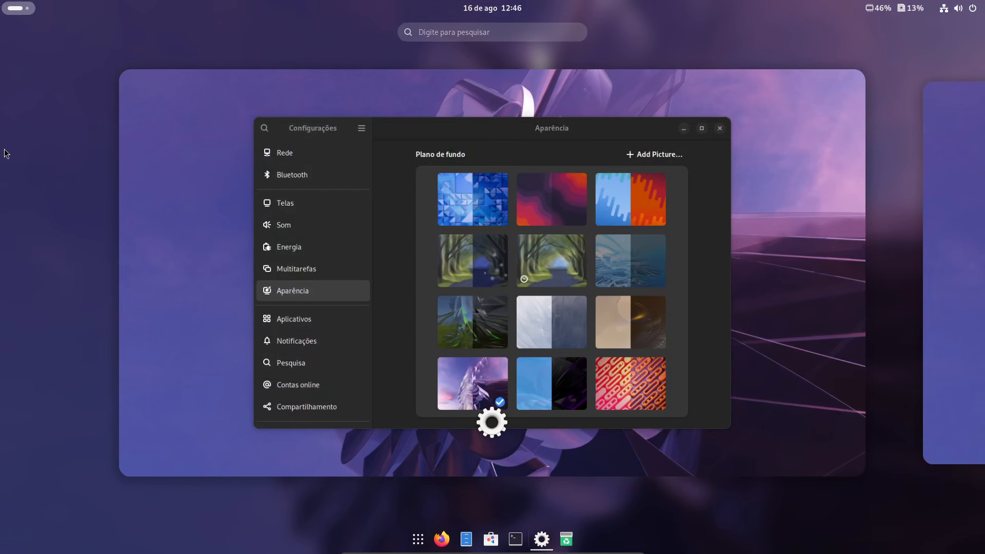
click(440, 285)
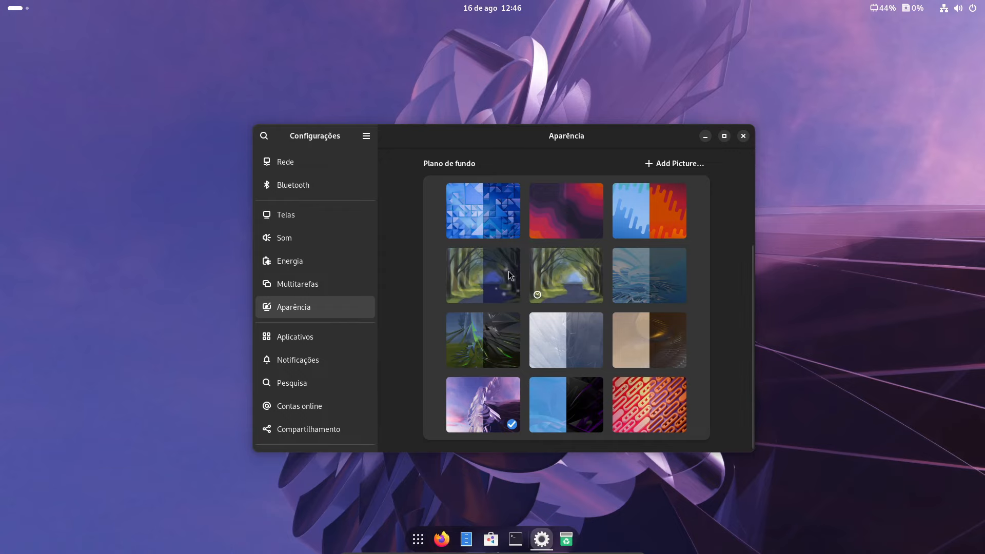
Preview the blue and black, orange pattern and dark feather wallpapers on the desktop
click(542, 546)
click(542, 546)
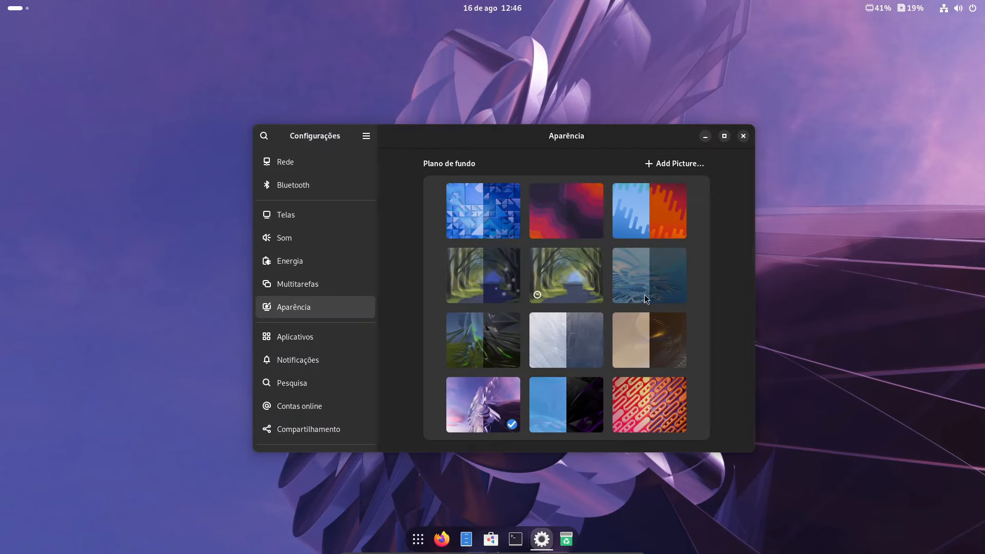
click(578, 393)
click(543, 530)
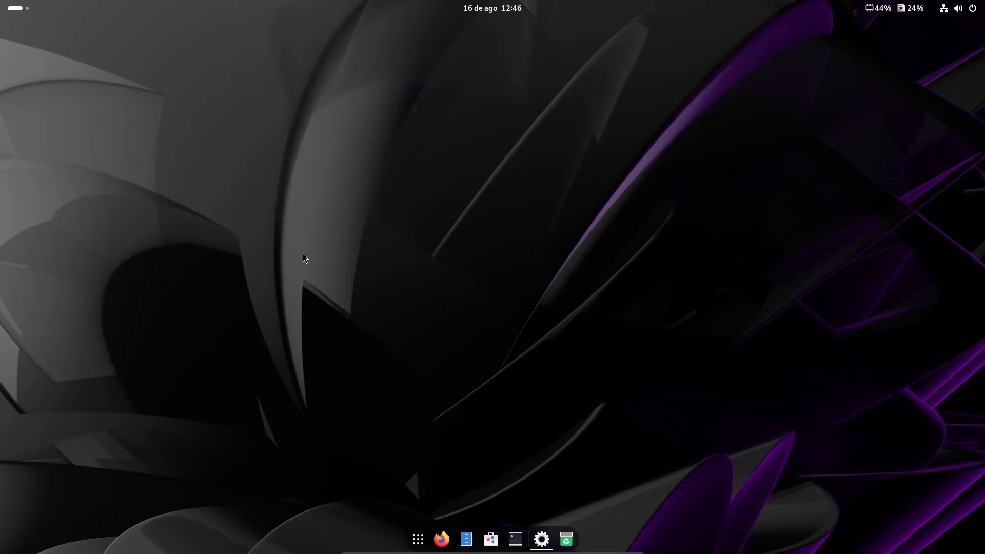
click(540, 538)
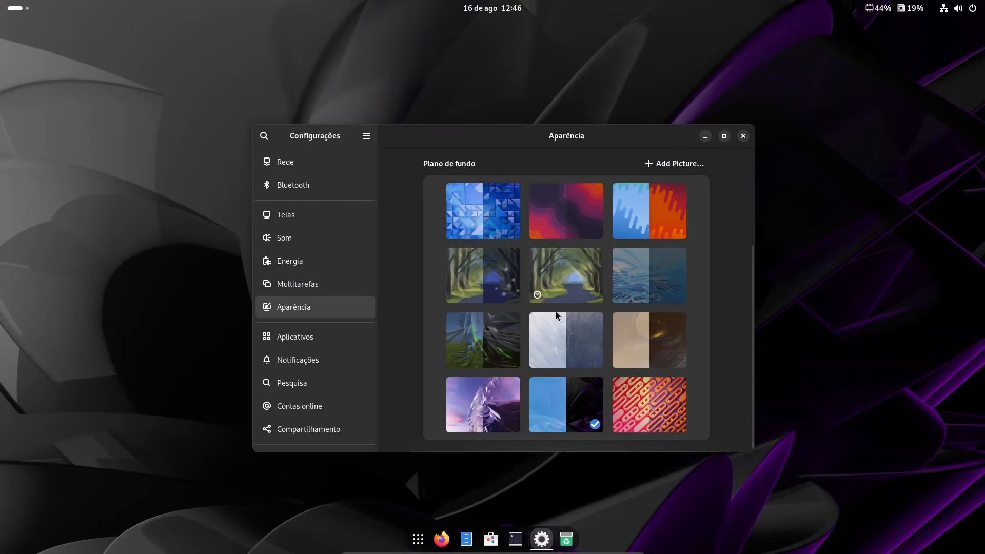
click(643, 401)
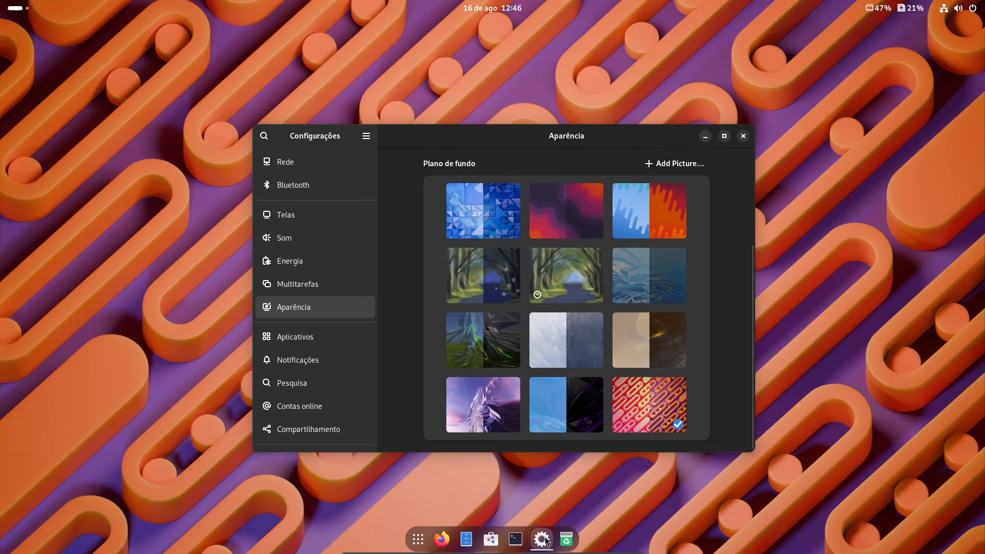
click(545, 539)
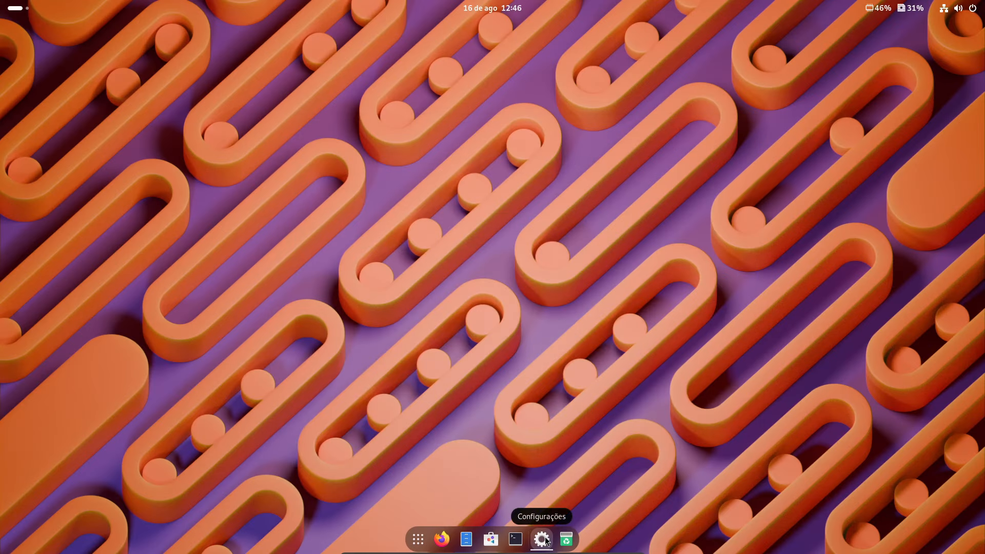
click(546, 540)
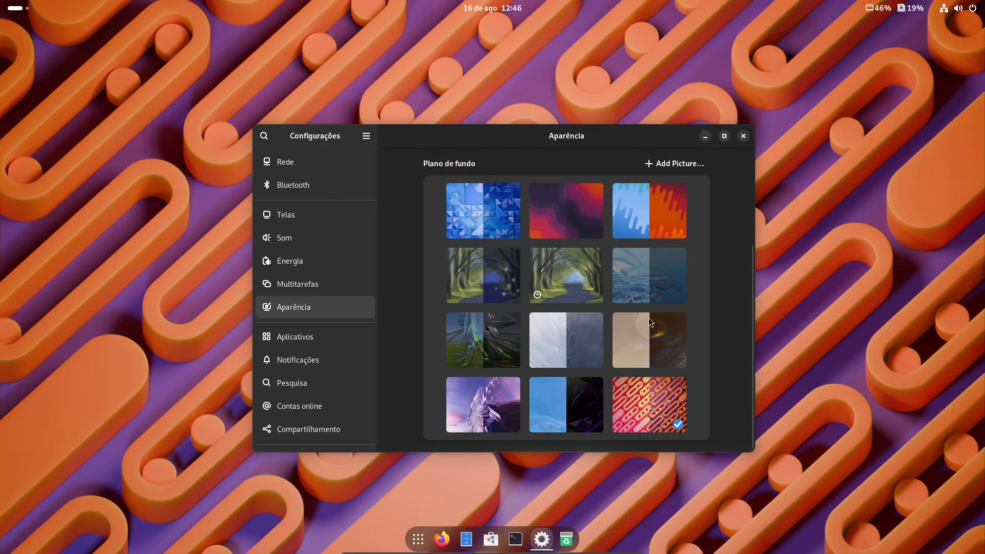
click(651, 338)
click(542, 539)
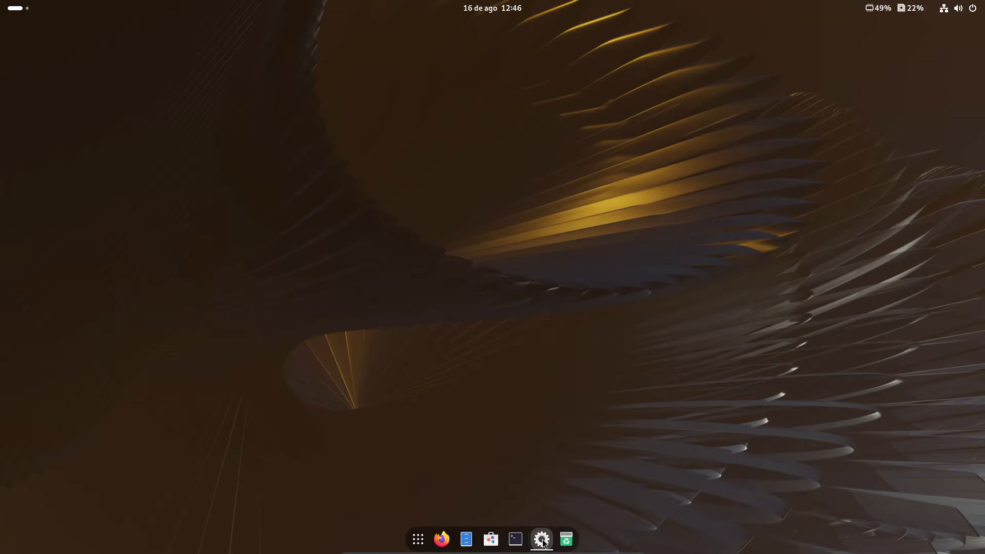
click(543, 540)
Reselect the purple abstract wallpaper and close Settings
scroll(651, 256, up, 3)
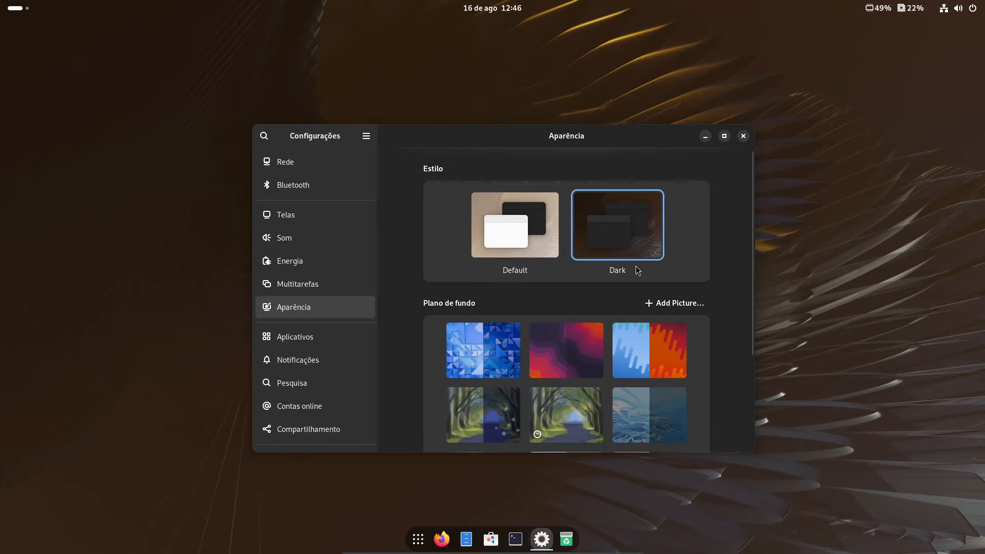
scroll(561, 339, down, 3)
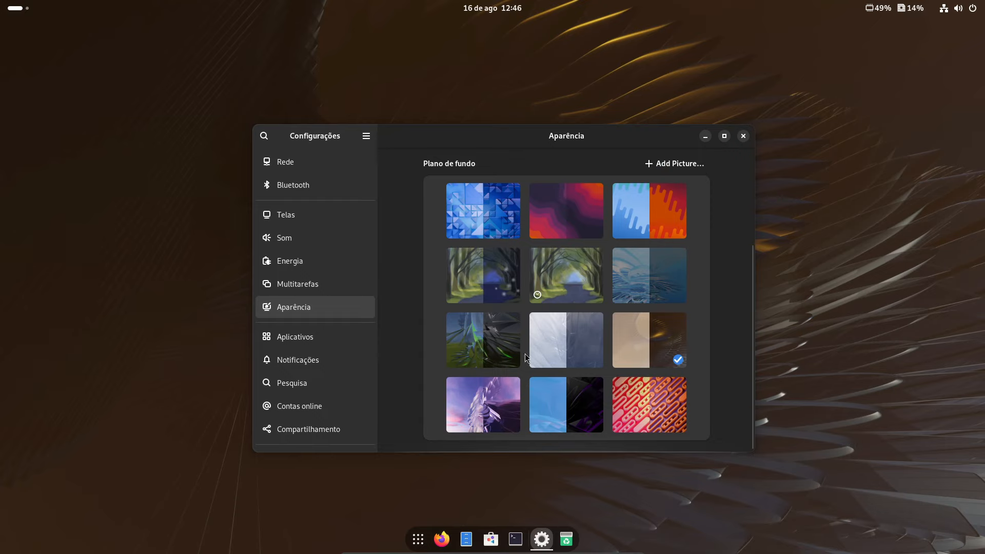
click(495, 401)
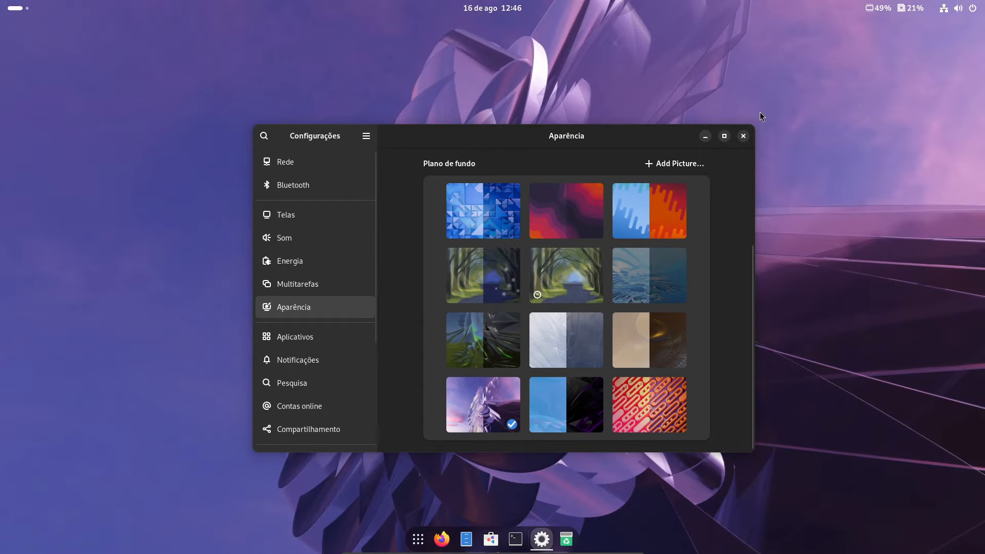
click(743, 136)
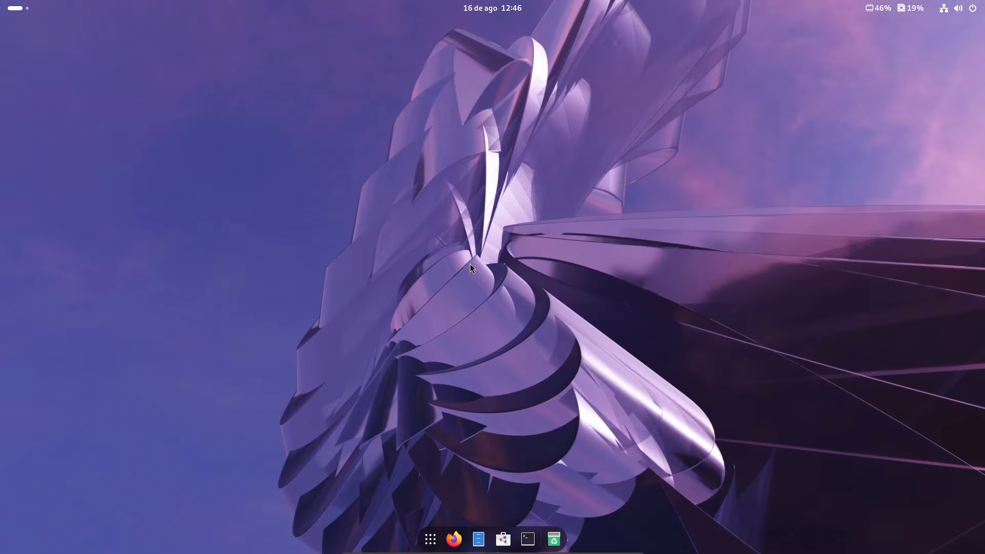